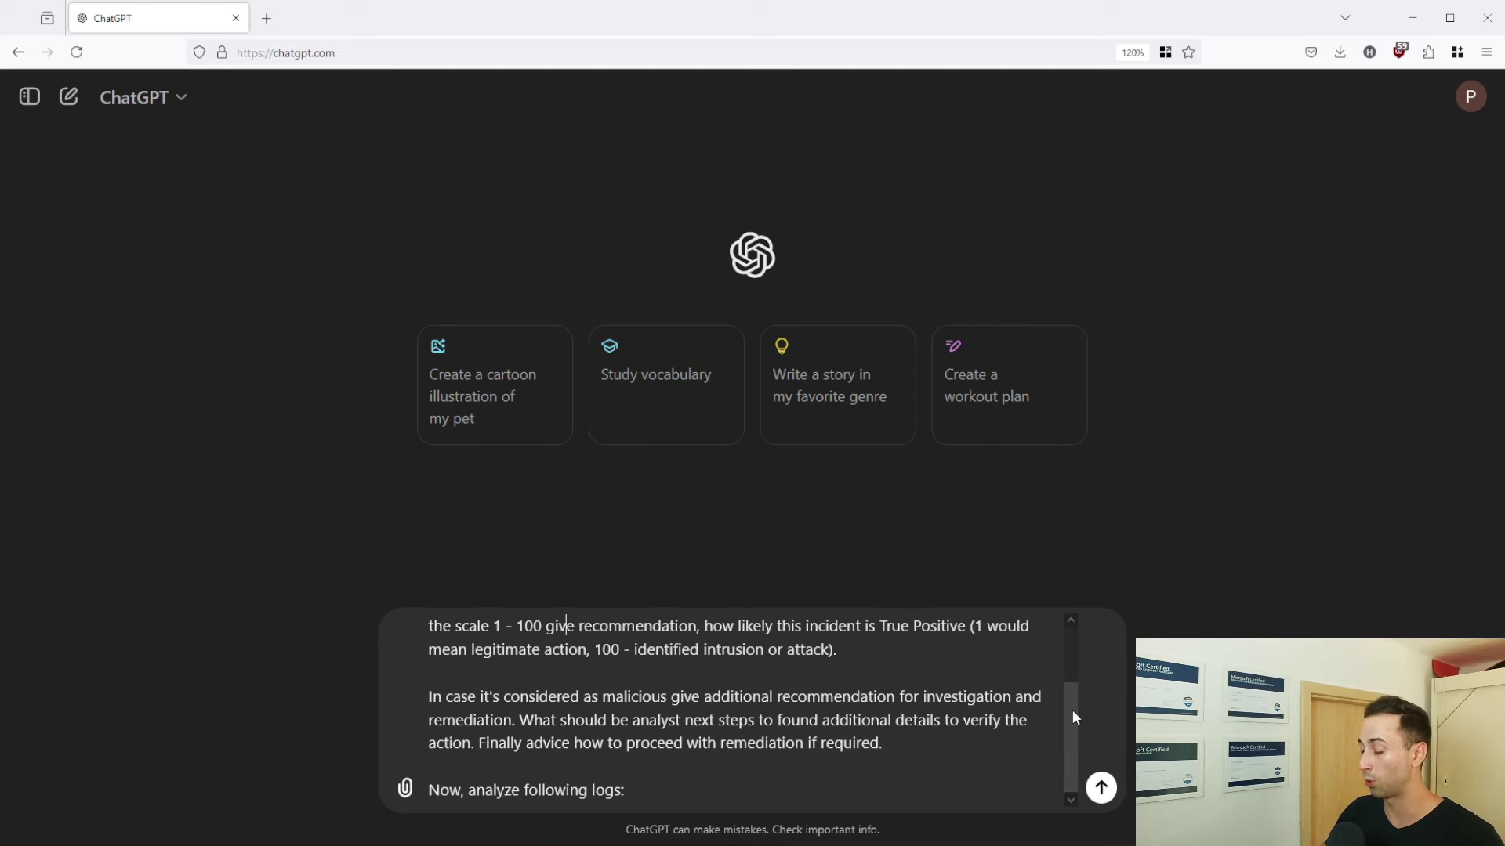
Paste the WordPress access log lines on a new line below 'Now, analyze following logs:'
left_click_drag(1071, 709, 1086, 735)
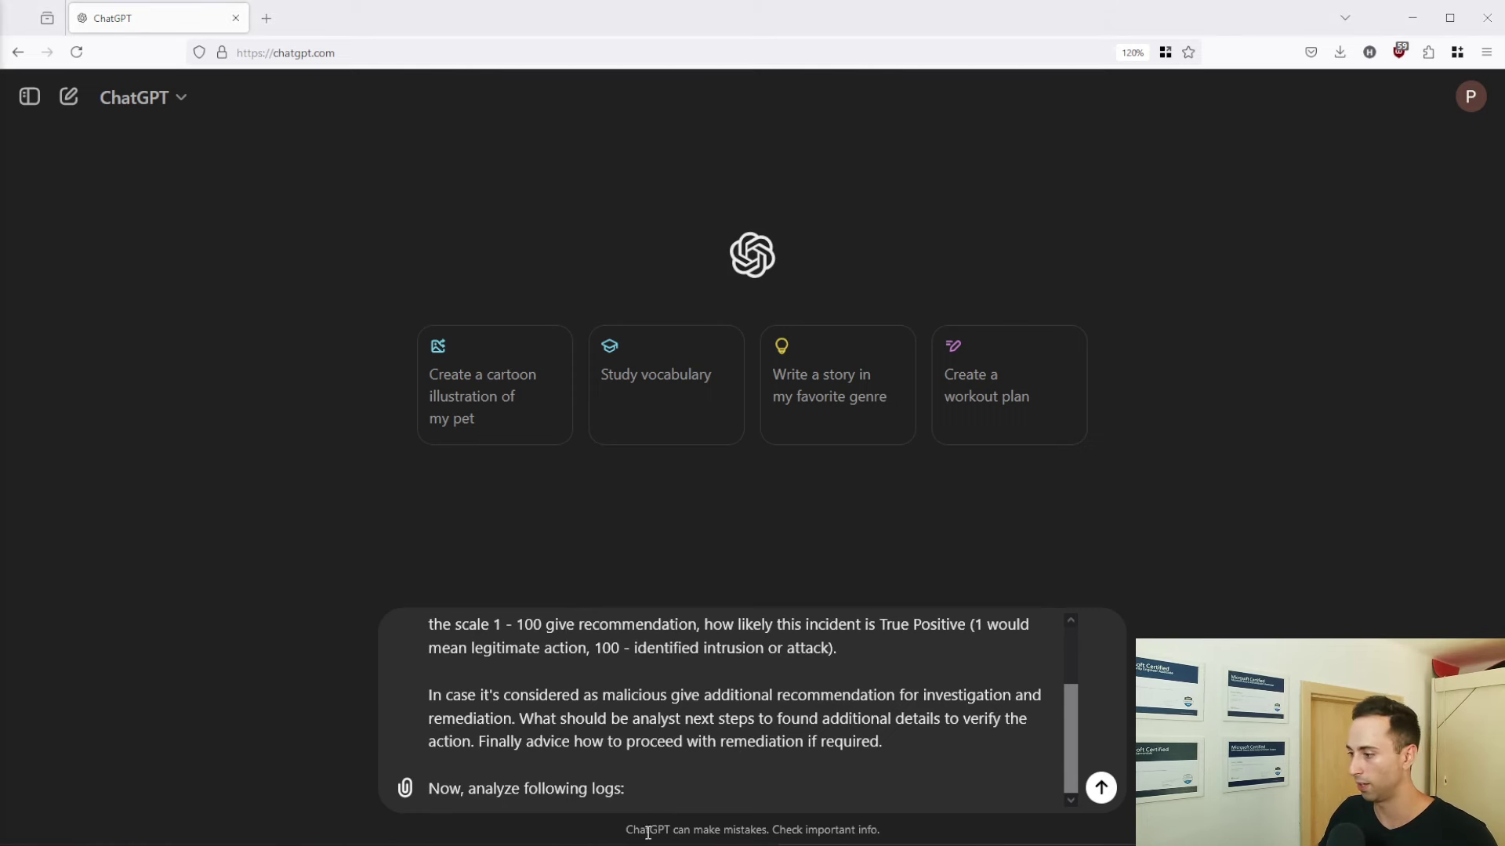
key("shift+Return")
key("ctrl+v")
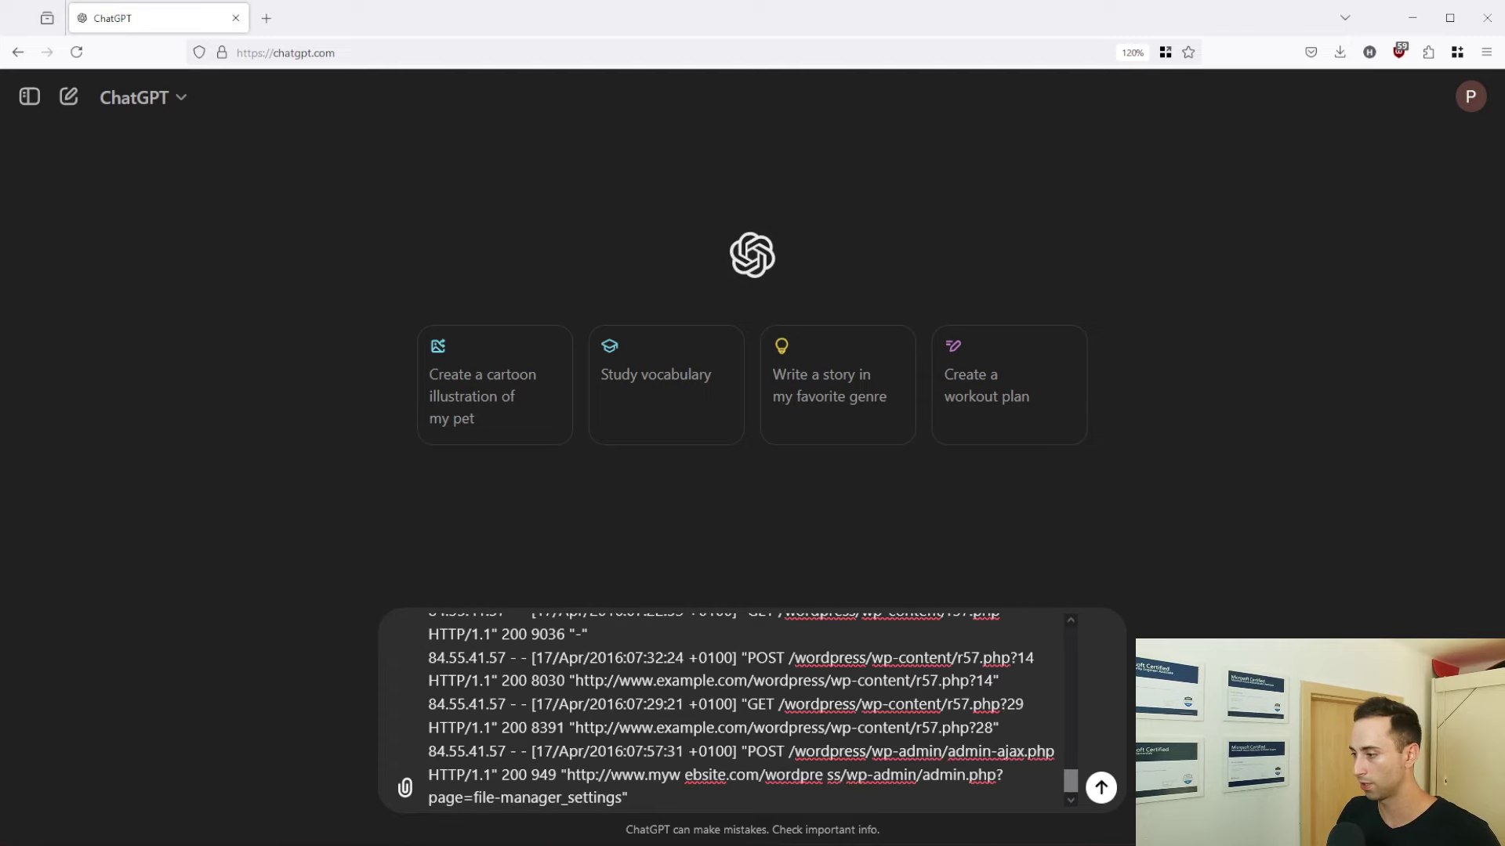
left_click_drag(1070, 782, 809, 615)
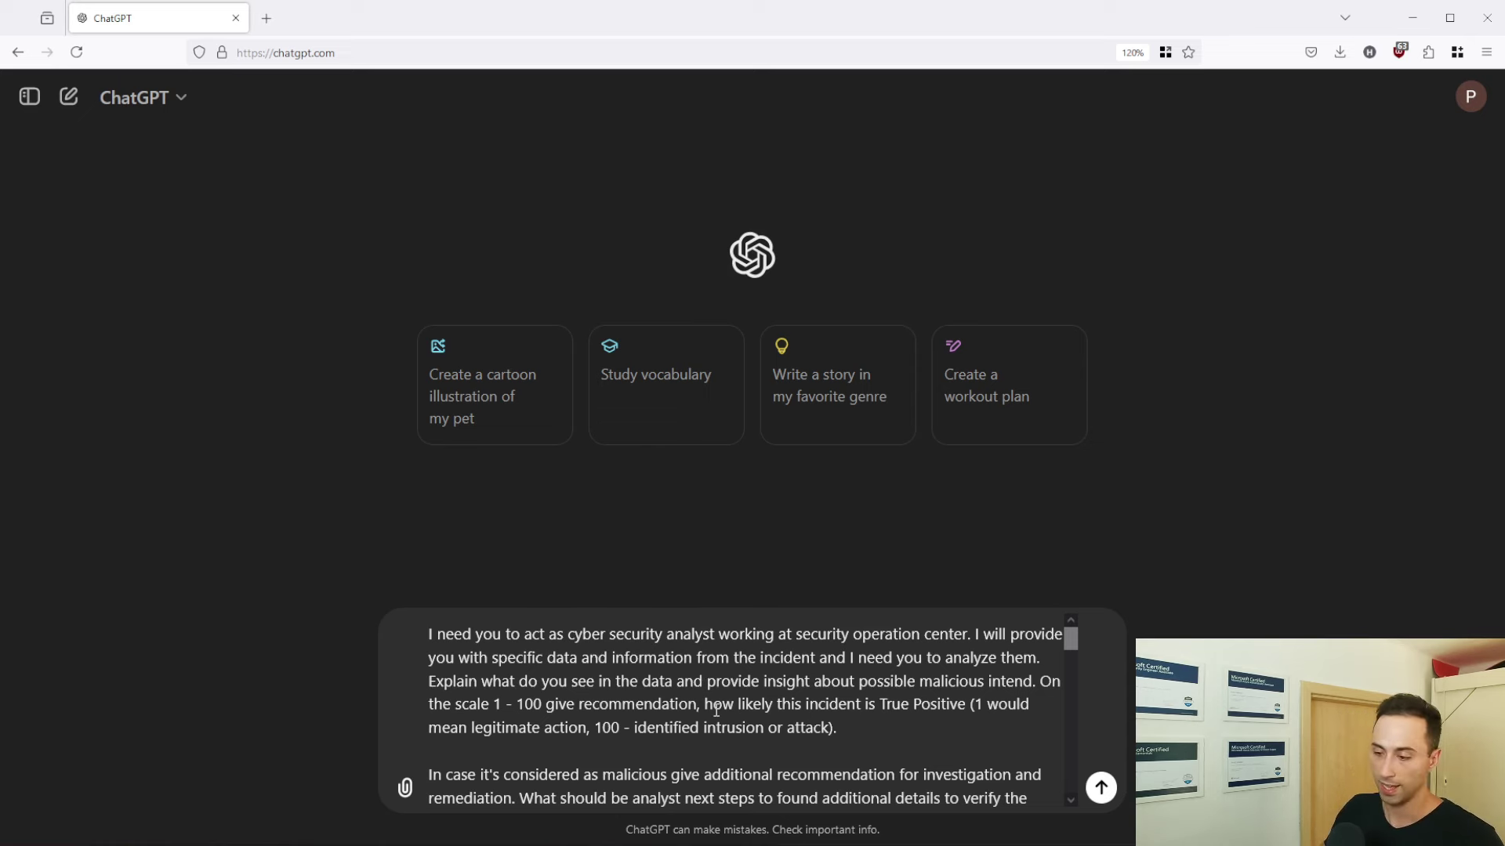
left_click_drag(405, 605, 1080, 757)
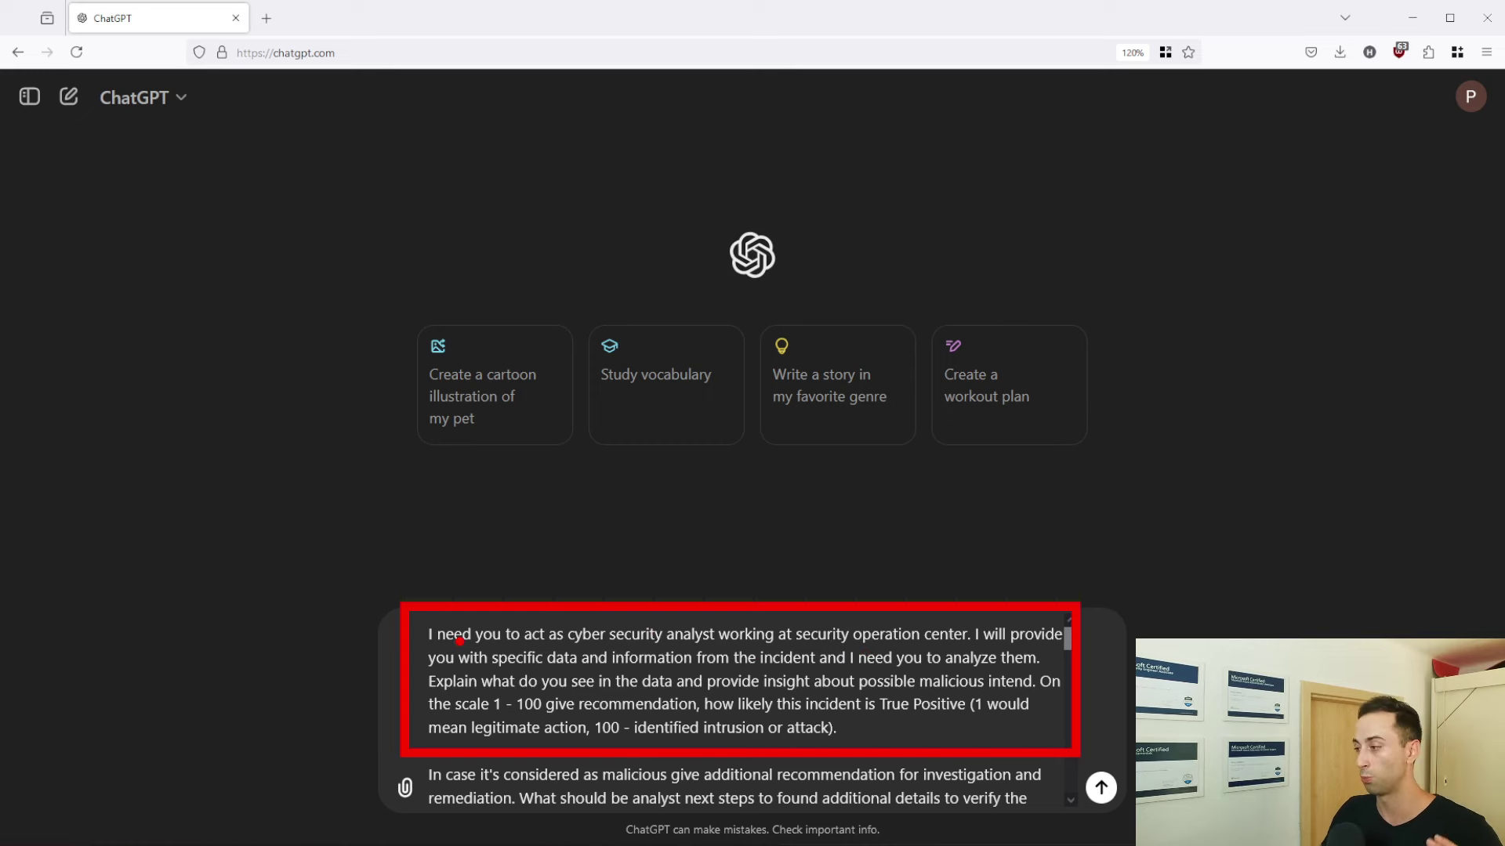
key("Escape")
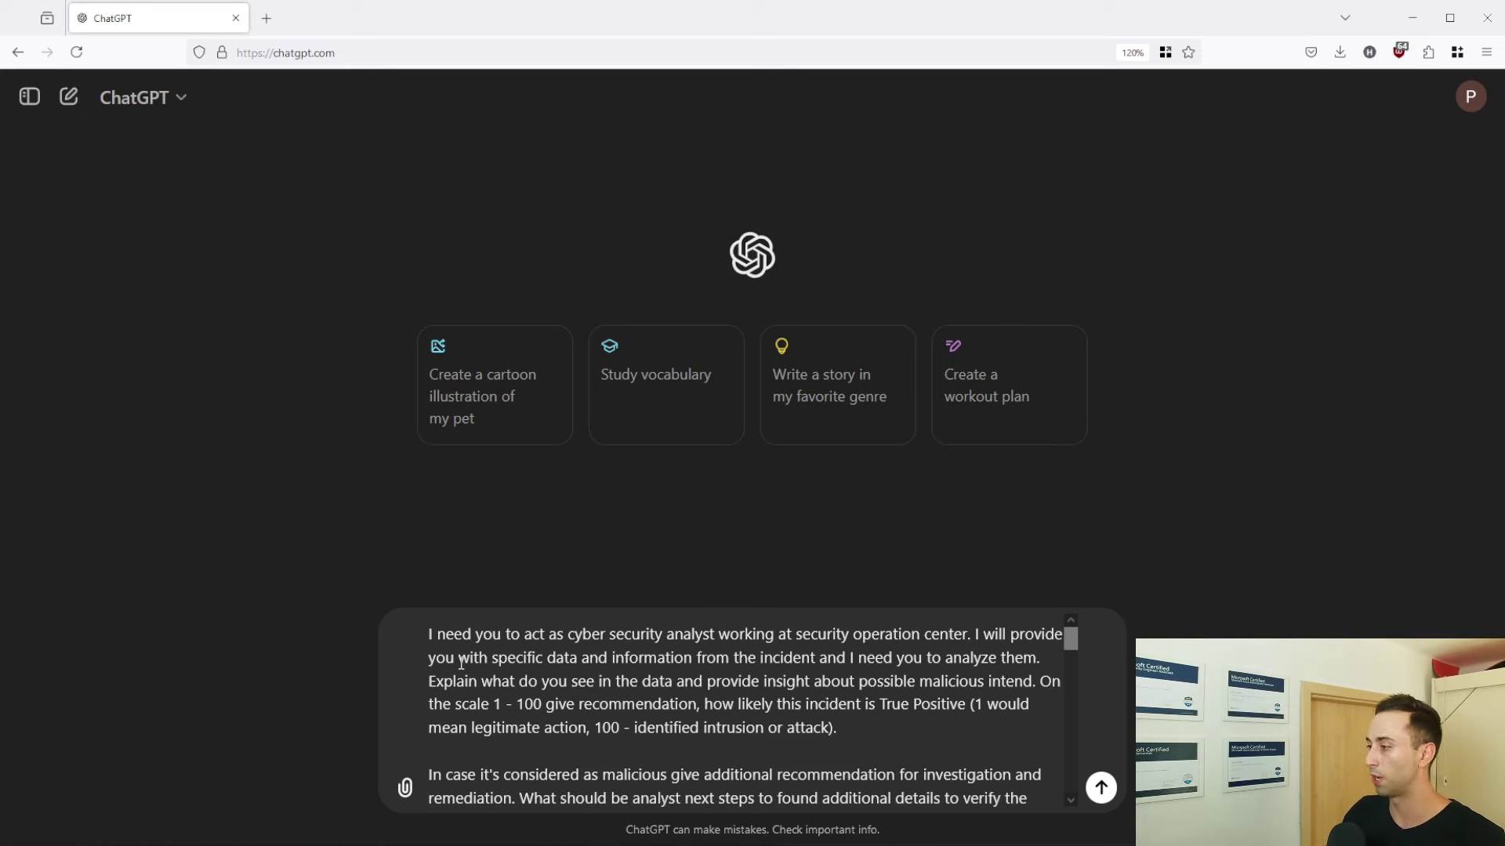
scroll(724, 759, "down", 2)
scroll(649, 718, "up", 2)
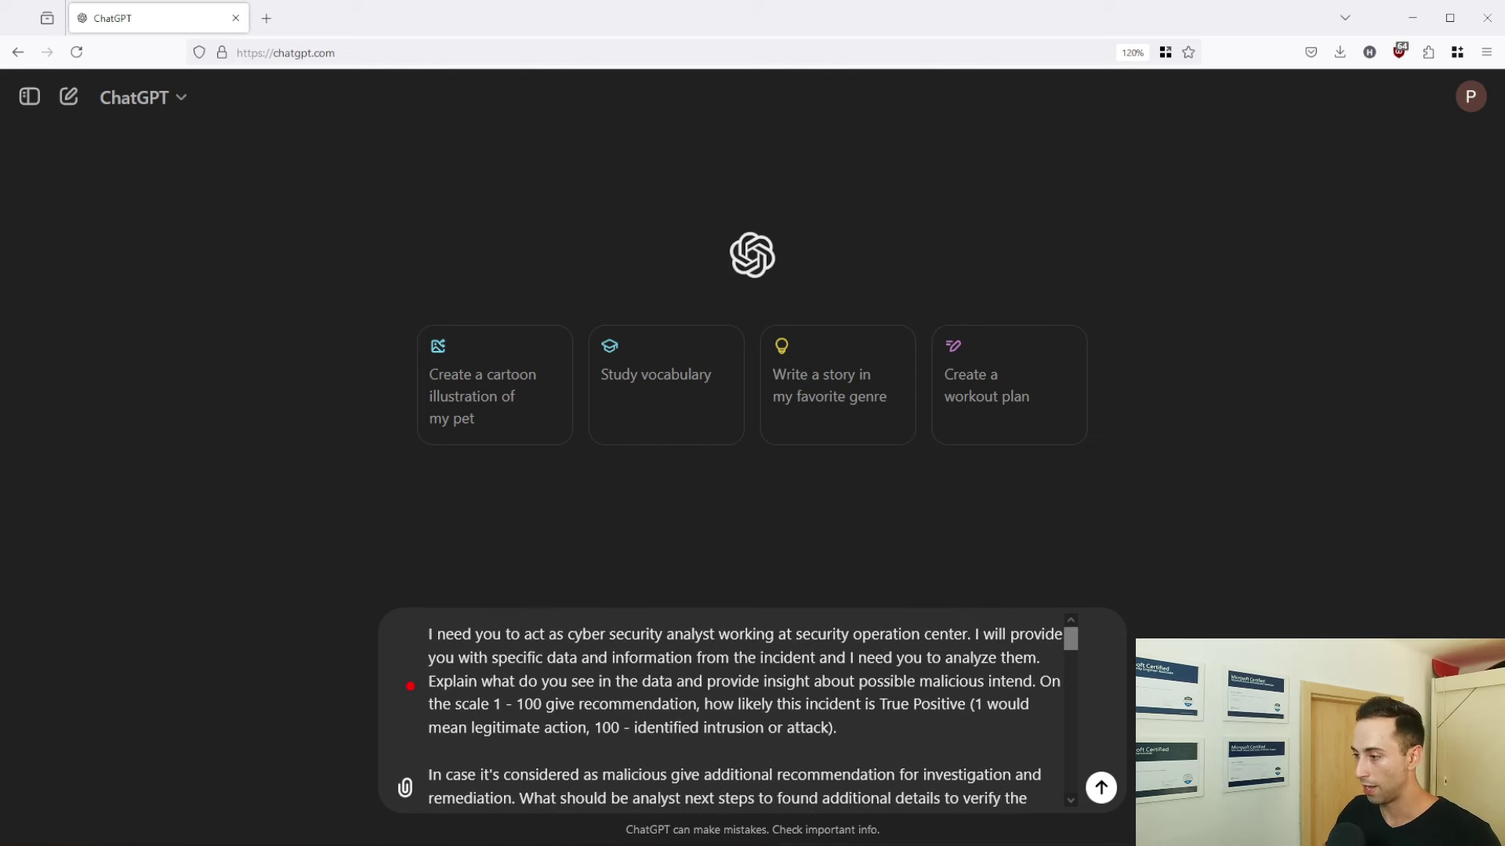
mouse_move(410, 686)
left_mouse_down()
mouse_move(913, 764)
mouse_move(1105, 764)
mouse_move(1084, 747)
left_mouse_up()
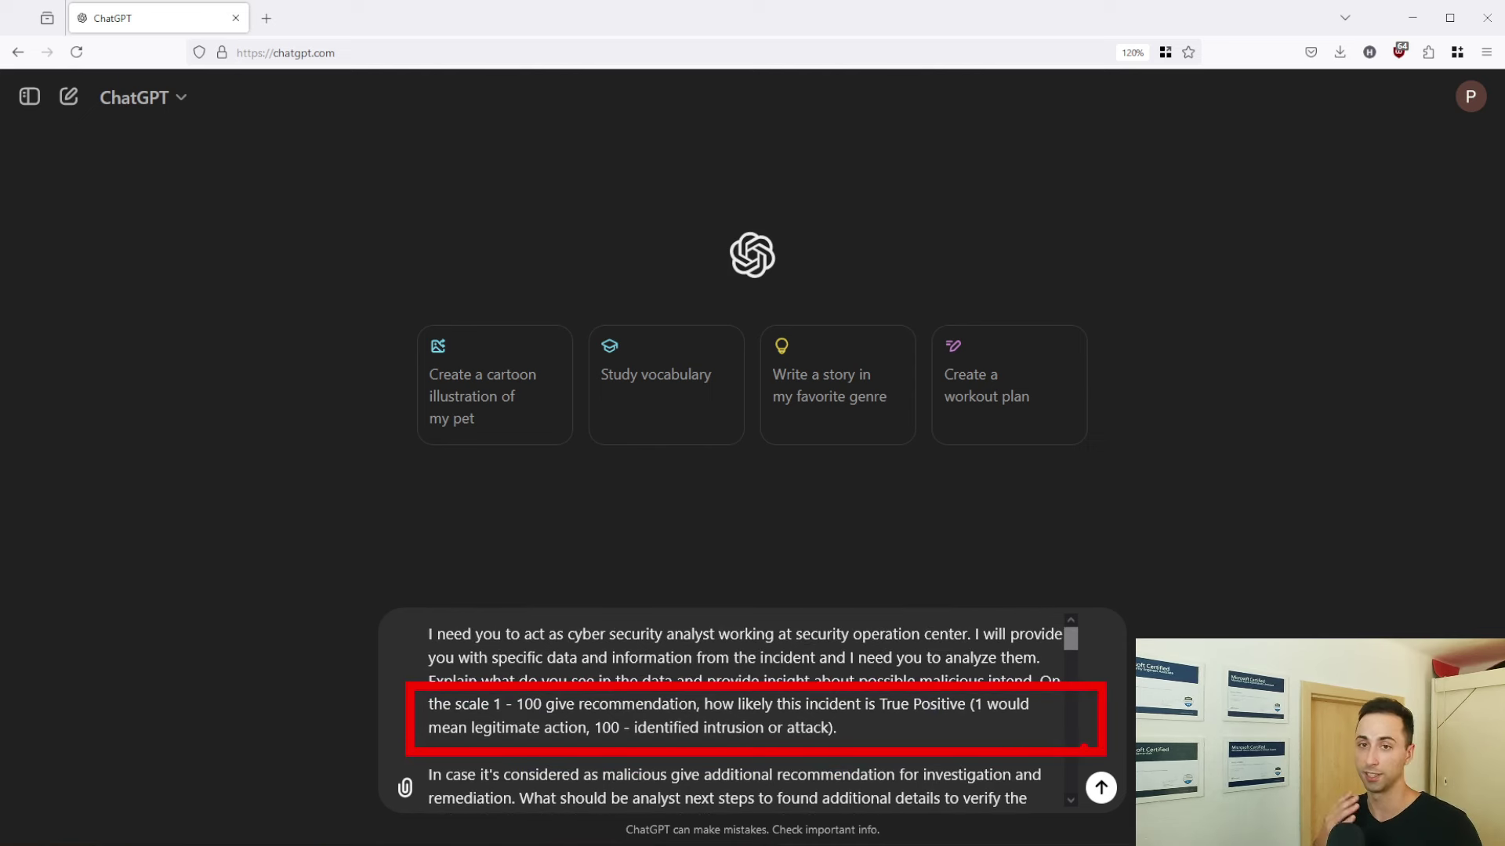
key("Escape")
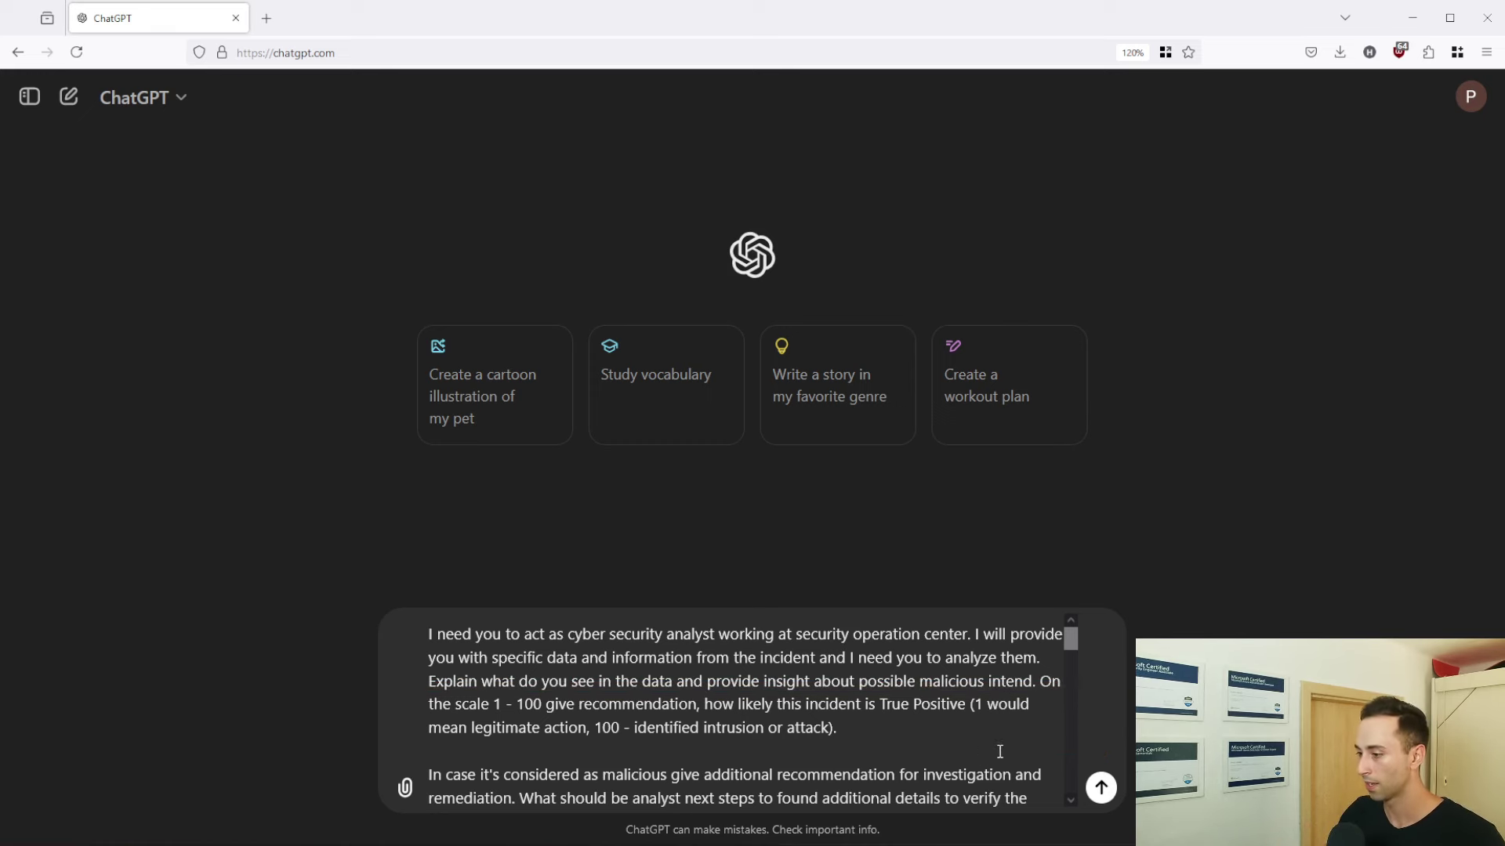
Review the pasted WordPress access log down to the r57.php and file-manager settings requests
scroll(617, 694, "down", 2)
scroll(617, 694, "down", 2)
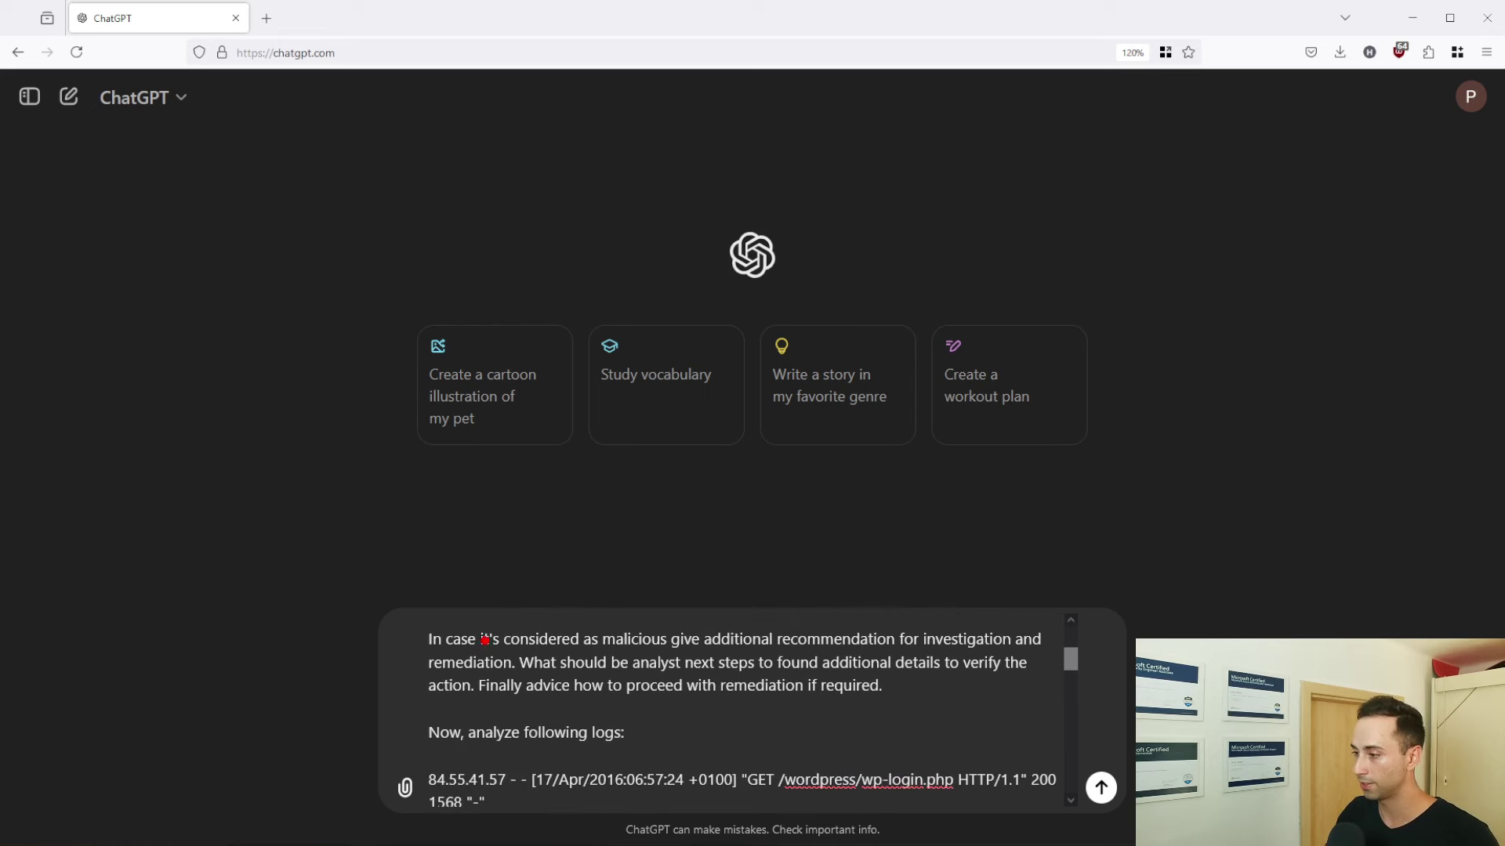
mouse_move(384, 612)
left_mouse_down()
mouse_move(852, 707)
mouse_move(1101, 722)
left_mouse_up()
key("Escape")
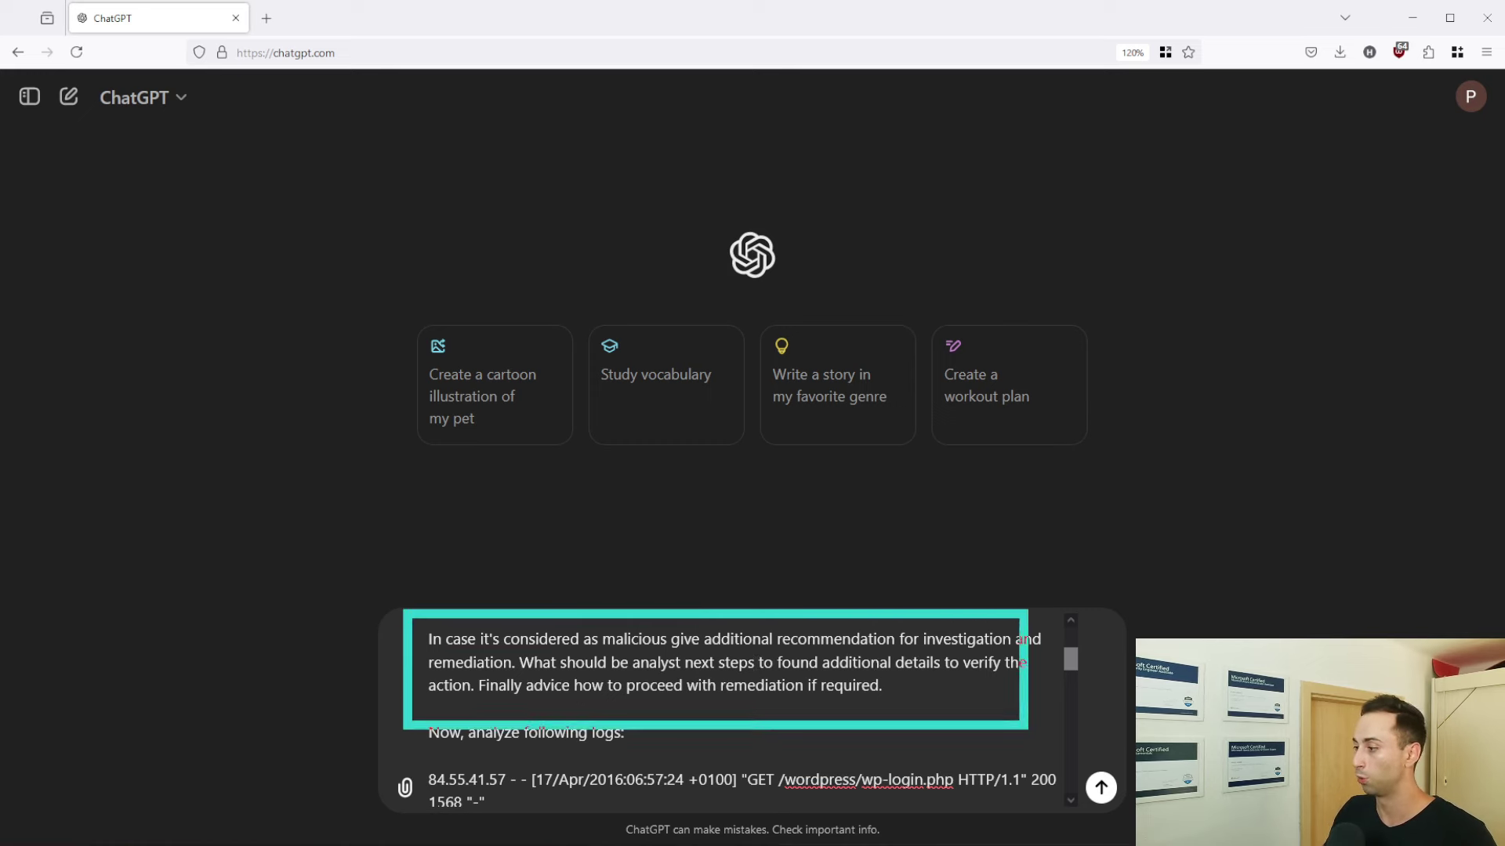
scroll(887, 708, "down", 2)
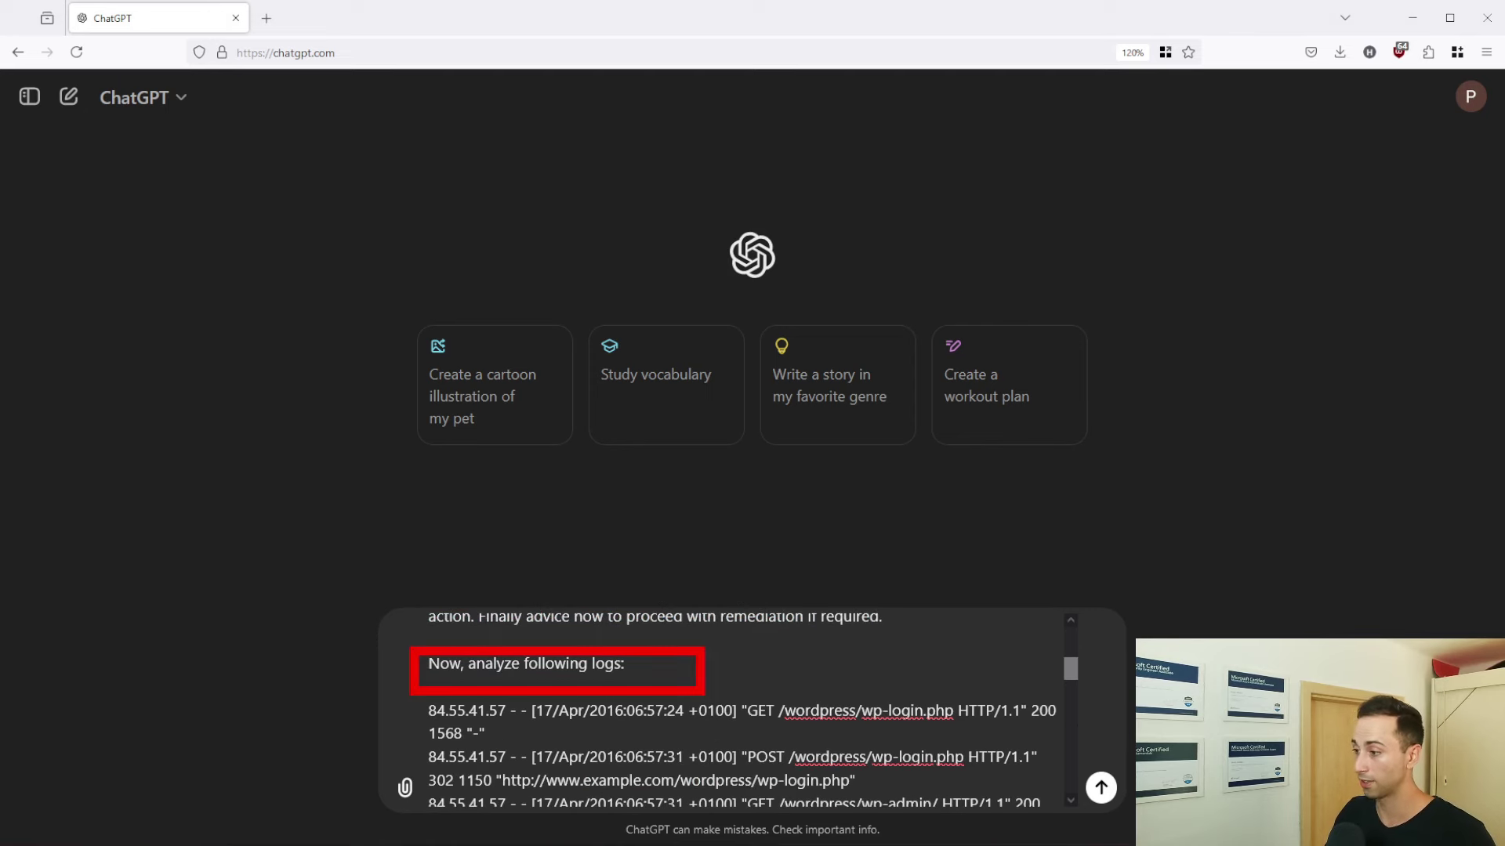
scroll(707, 681, "down", 2)
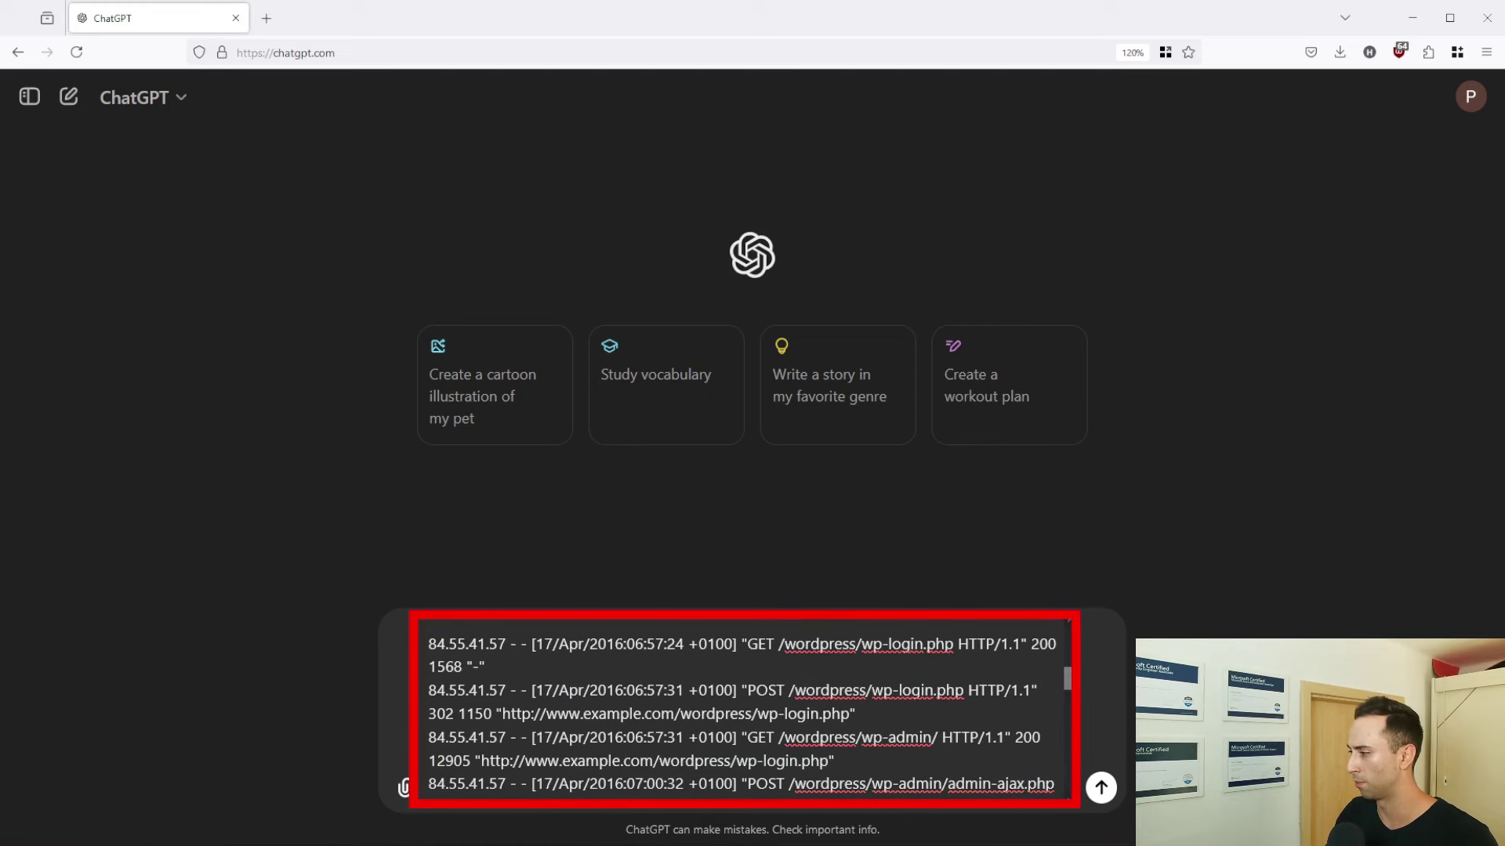
scroll(785, 726, "down", 3)
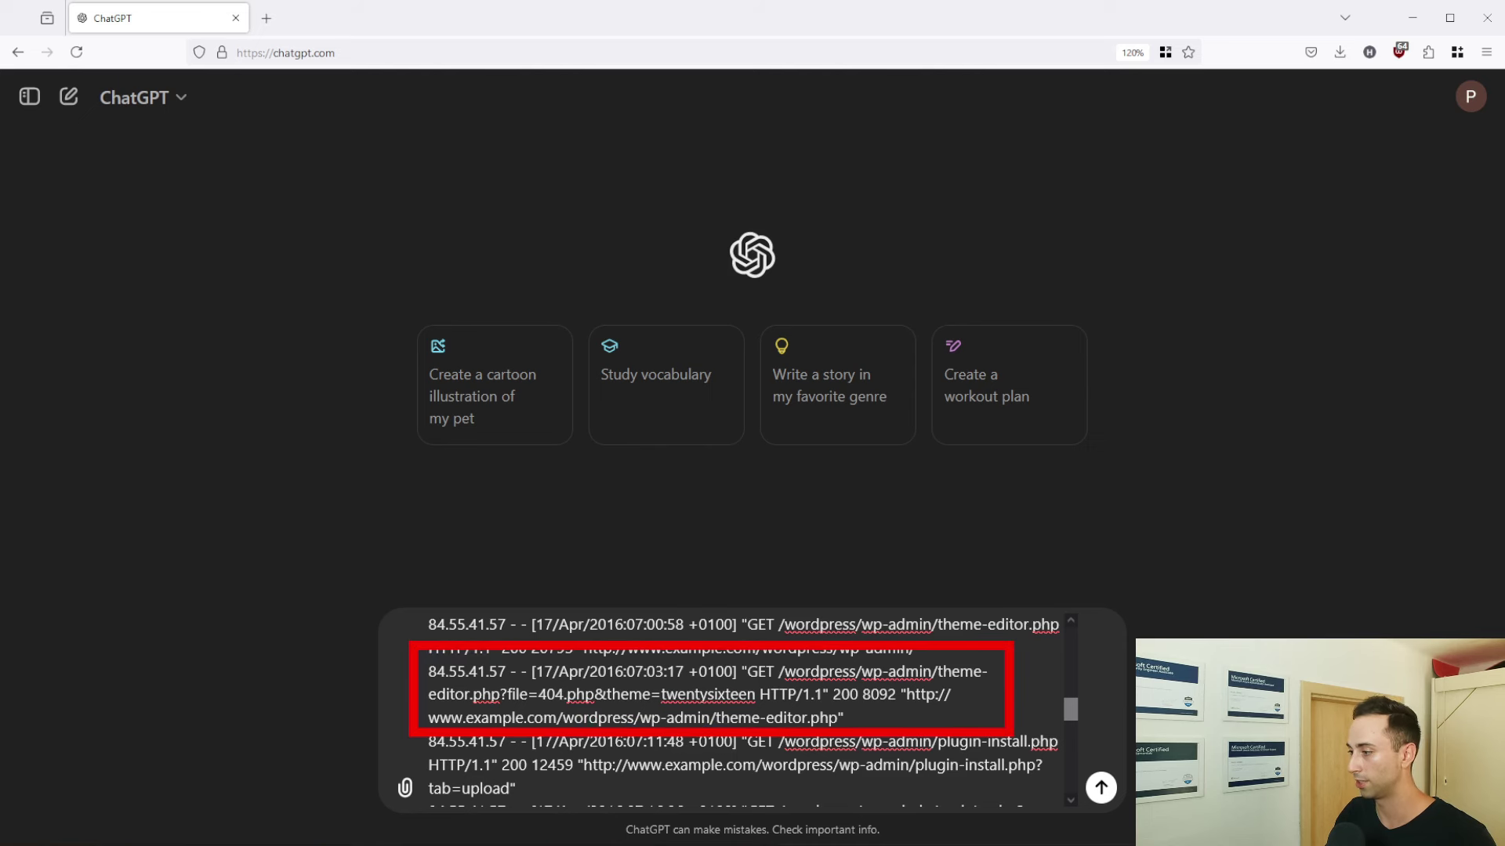
scroll(911, 689, "down", 1)
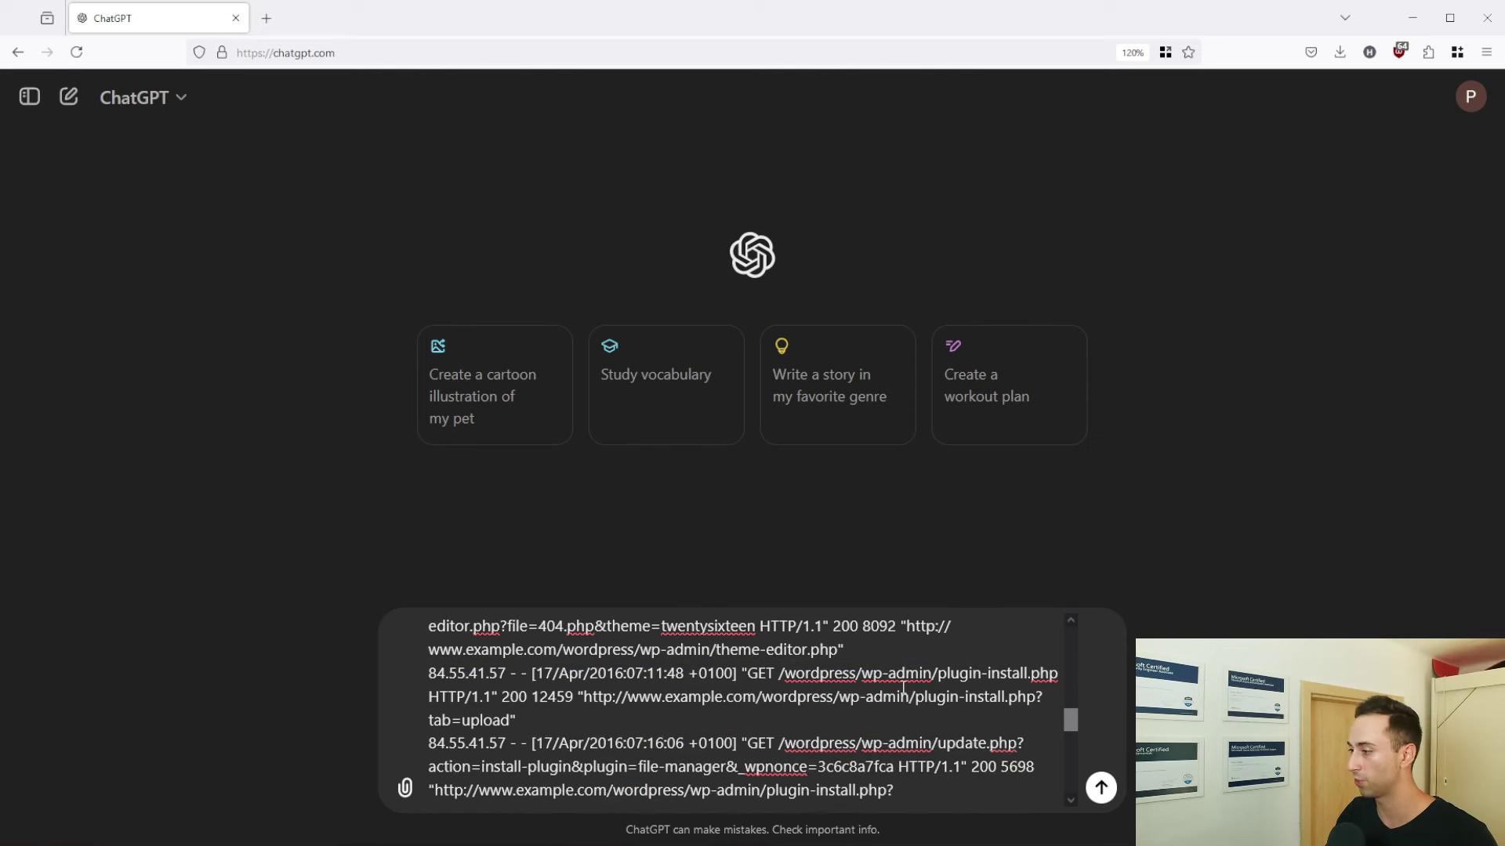
scroll(902, 688, "down", 1)
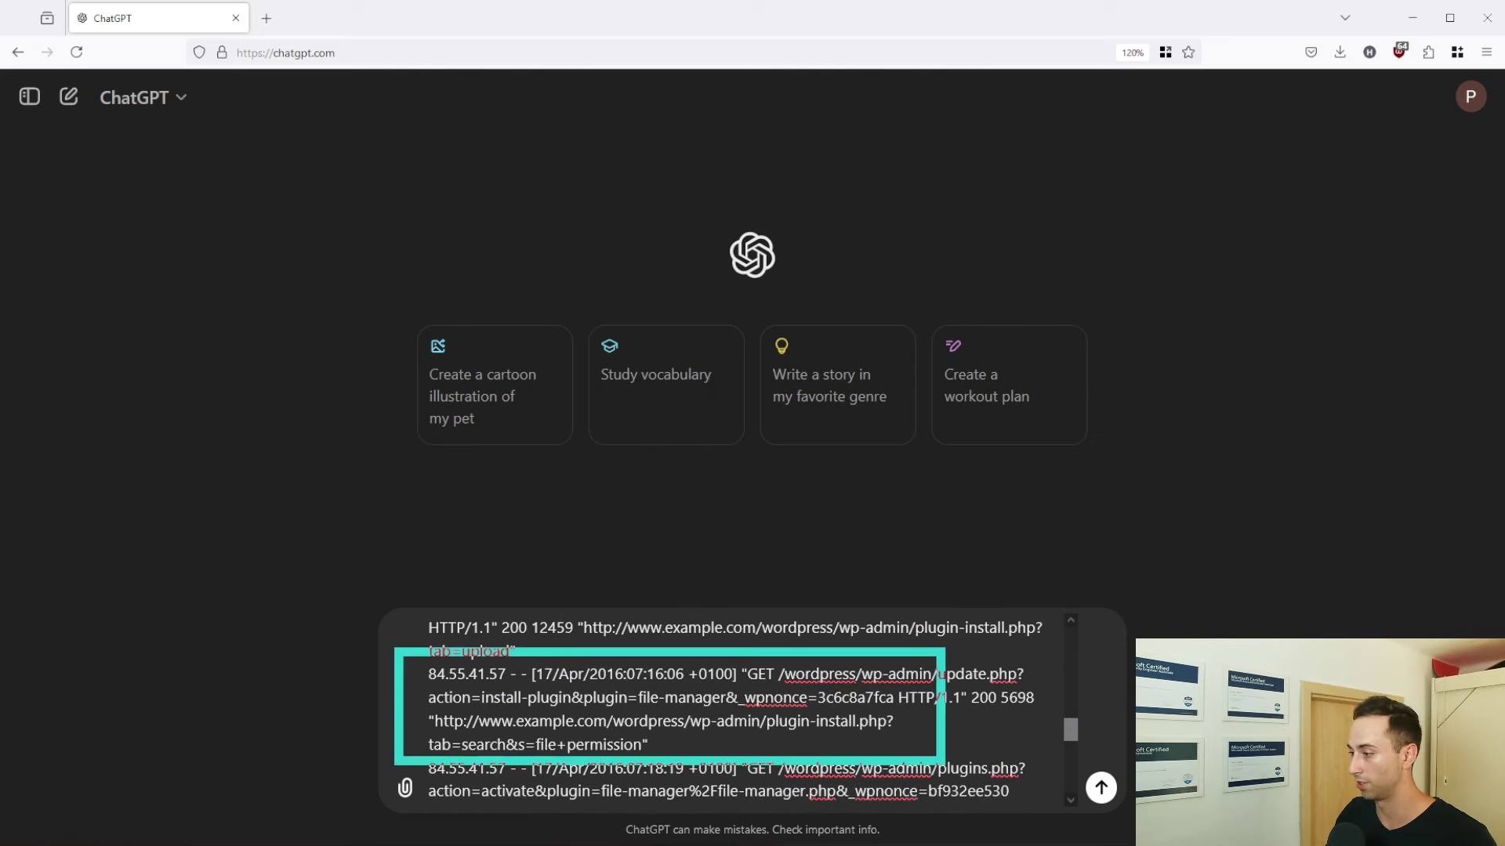
scroll(1047, 738, "down", 5)
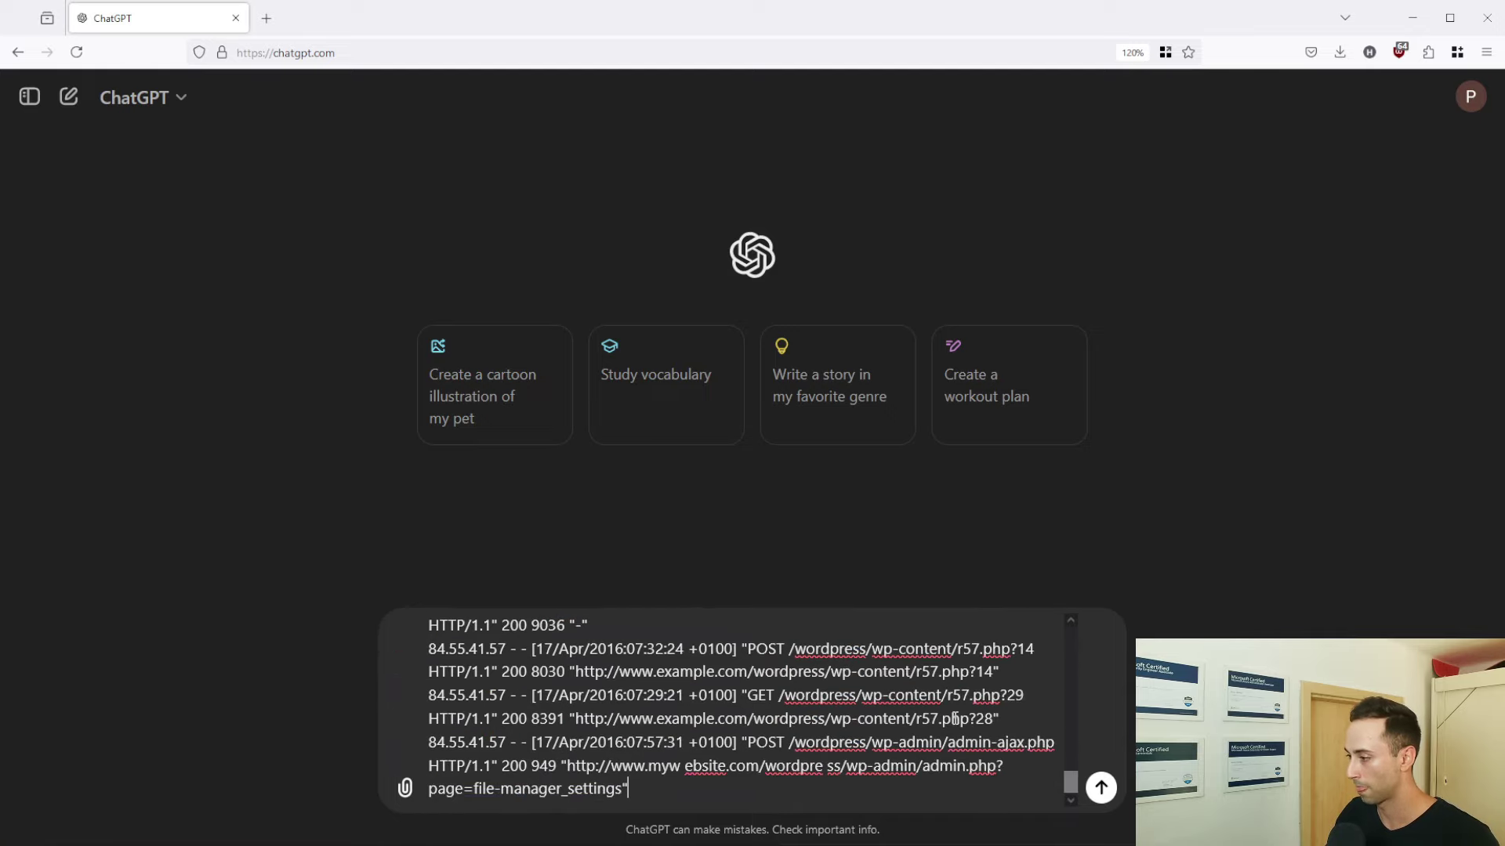
Send the SOC-analyst prompt and read the opening analysis of the admin login and plugin install
left_click(1101, 787)
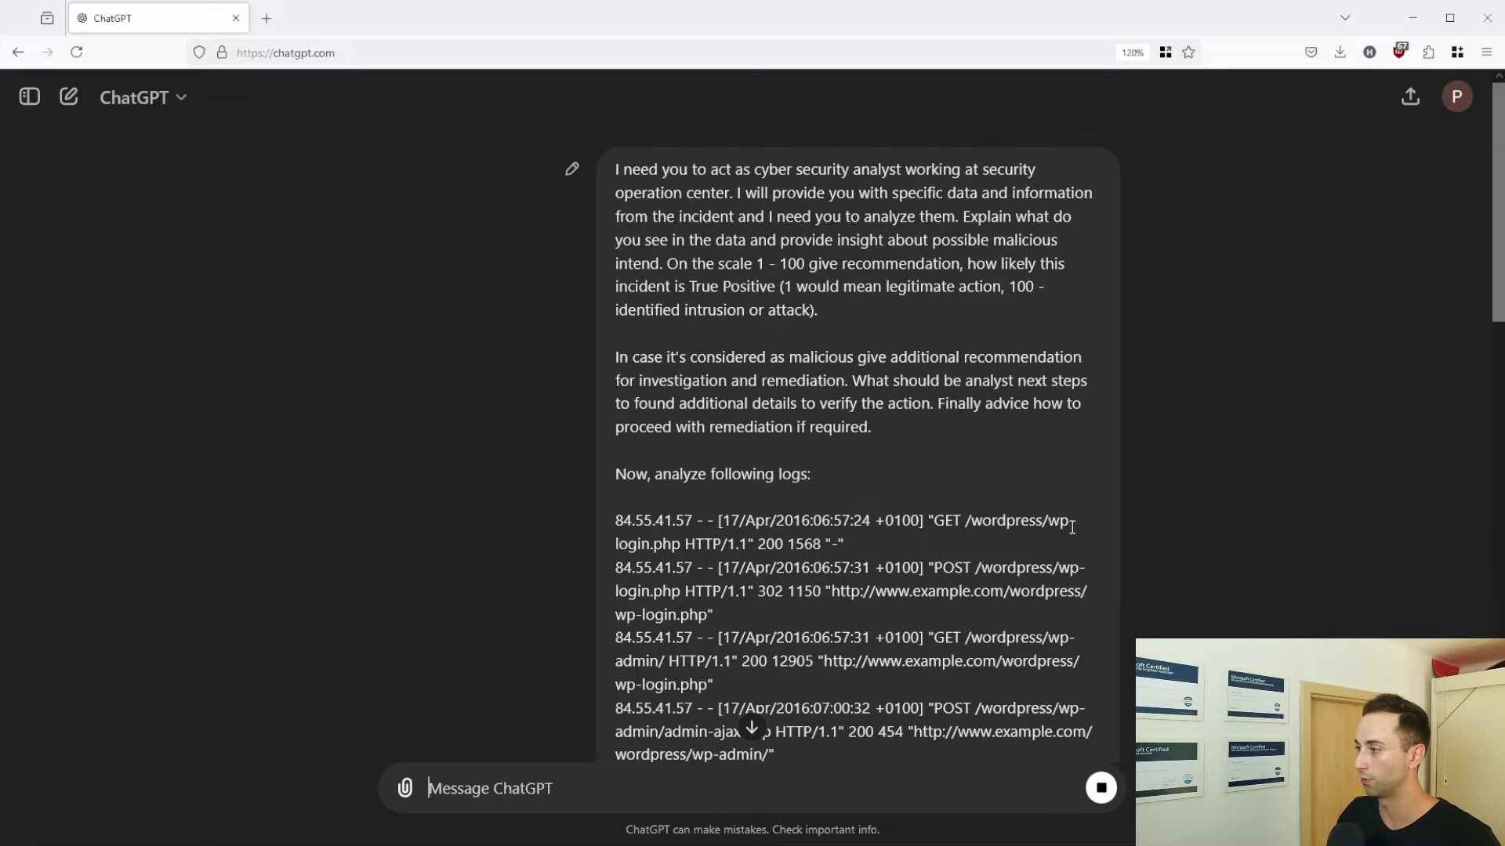
scroll(1071, 527, "down", 3)
scroll(1070, 525, "down", 15)
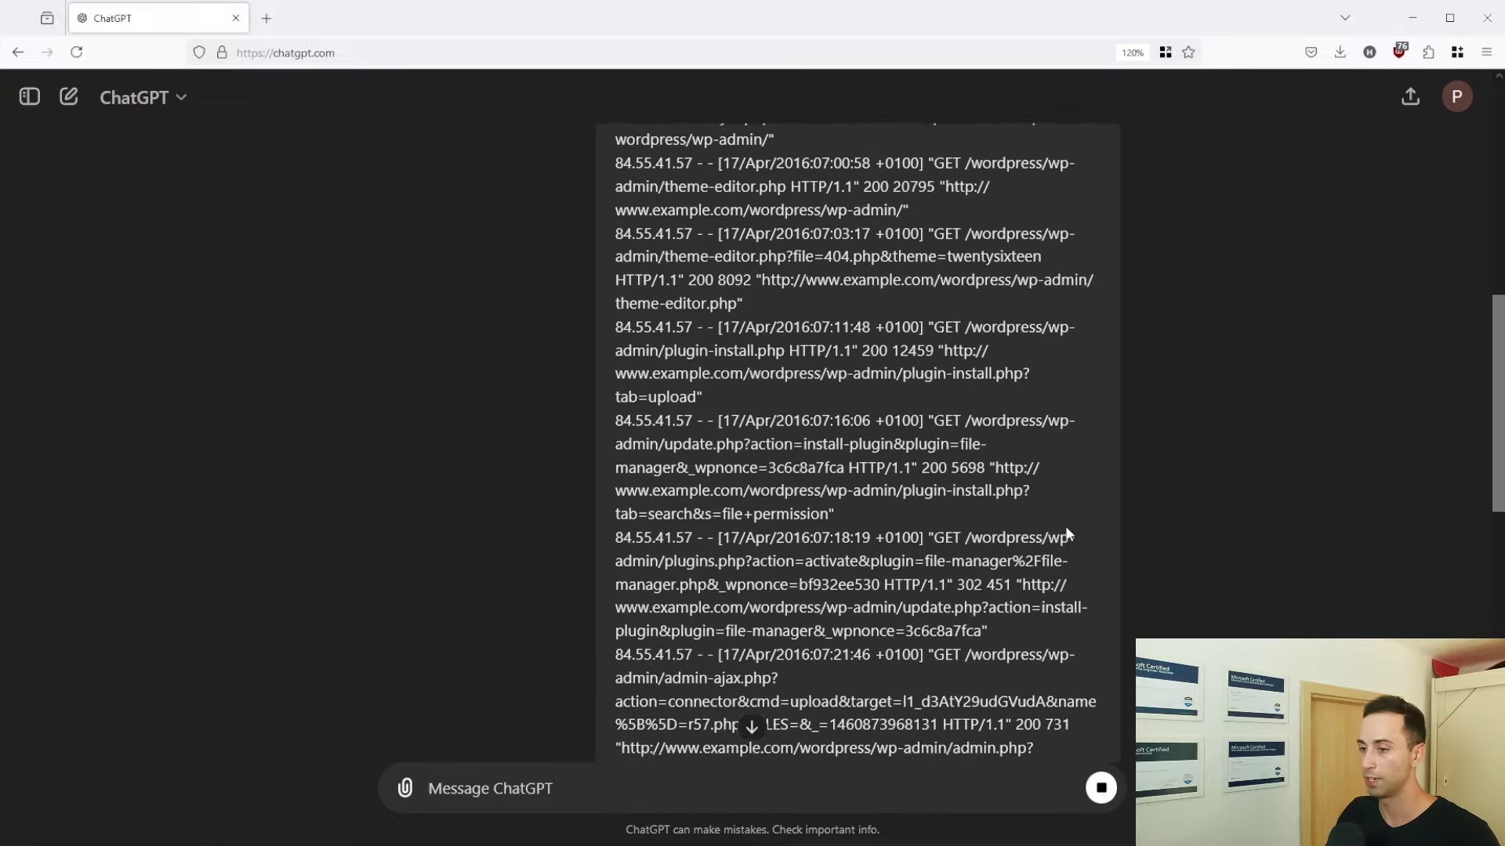
scroll(1063, 533, "down", 4)
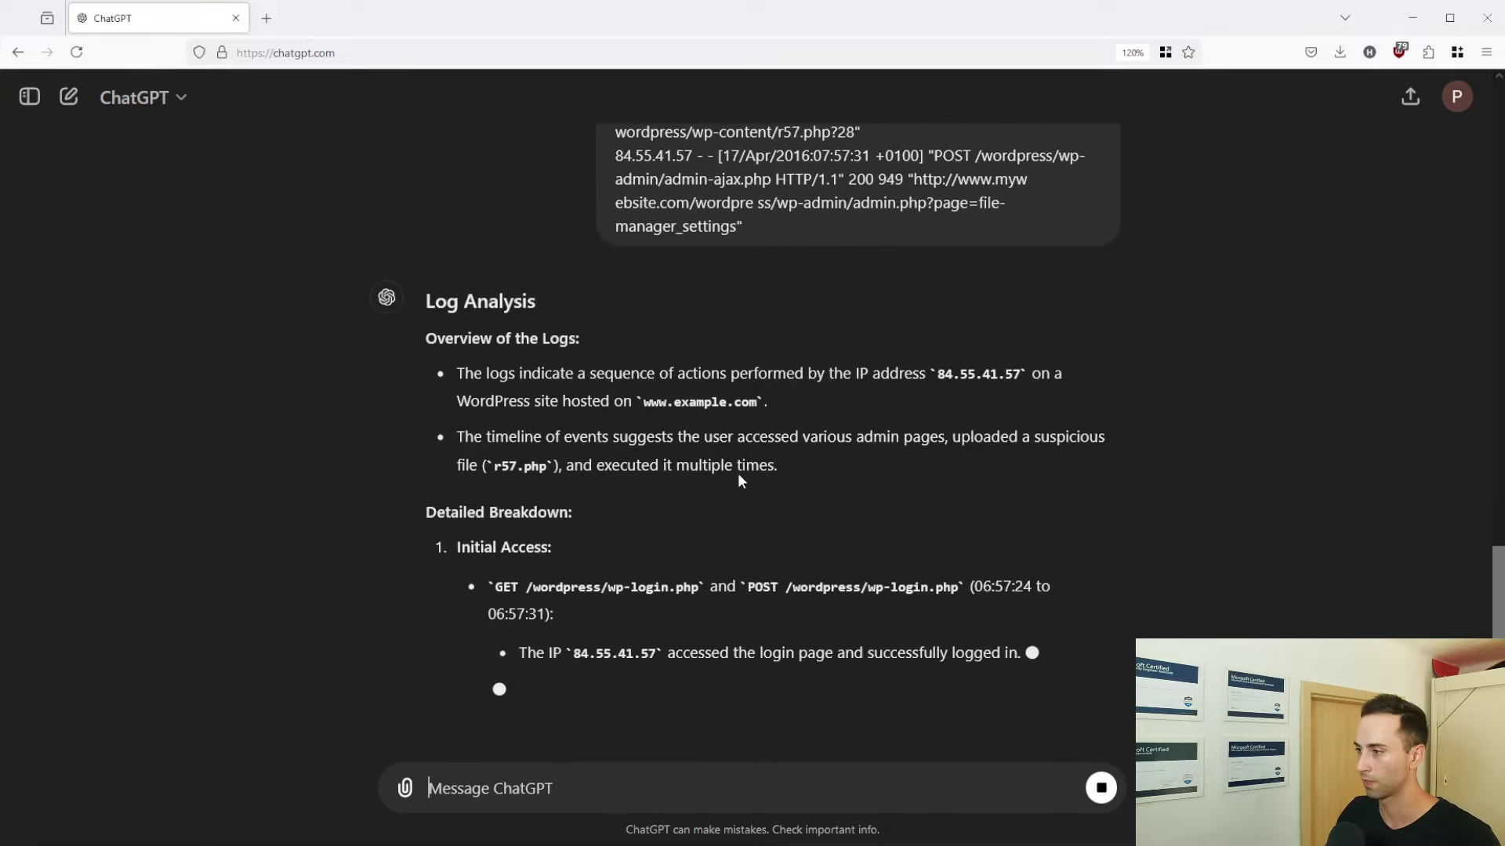
scroll(595, 442, "down", 1)
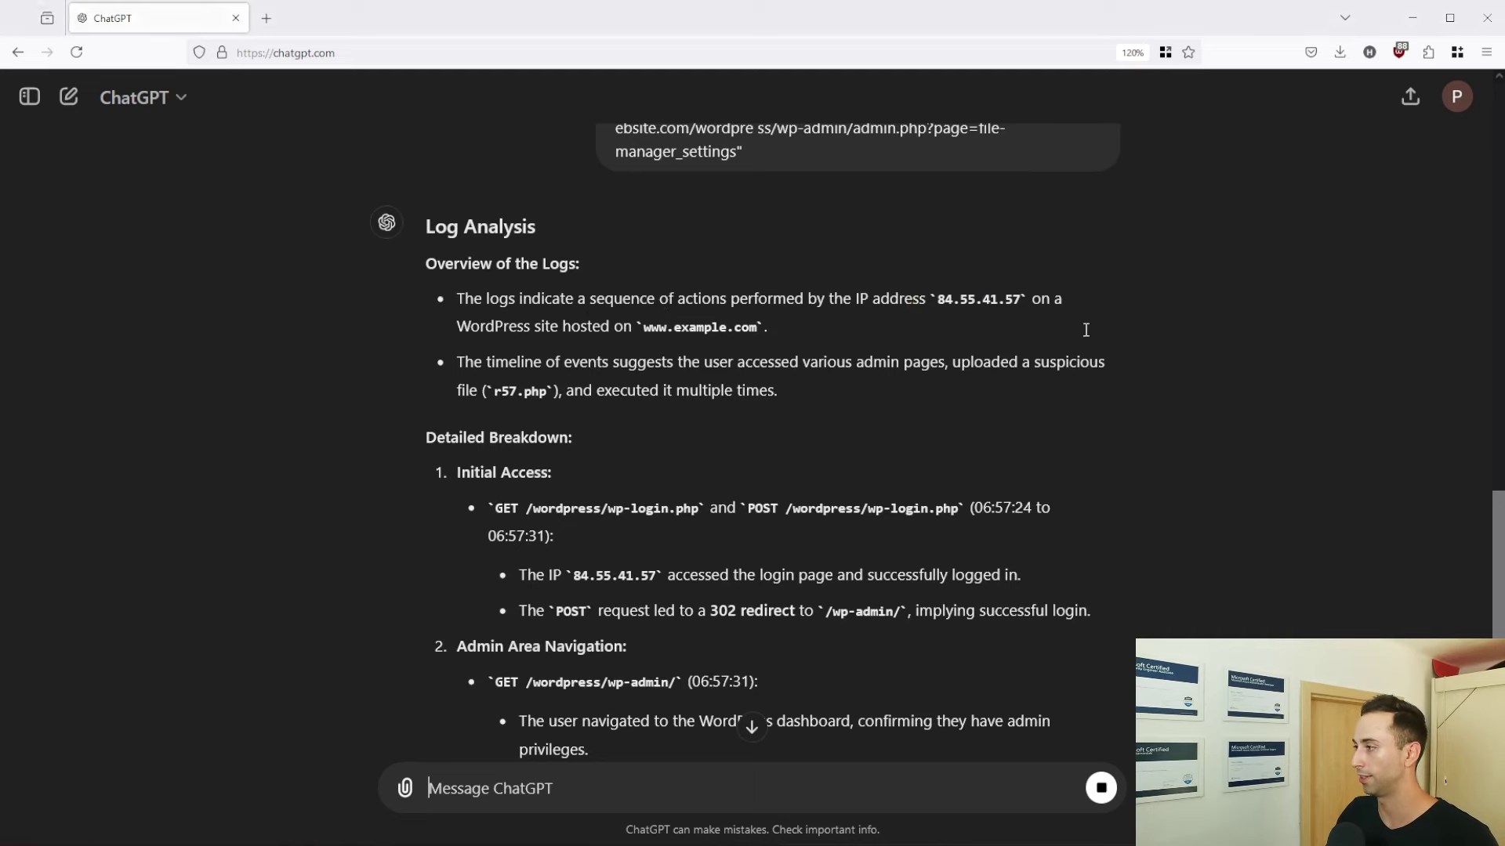
scroll(1008, 295, "up", 8)
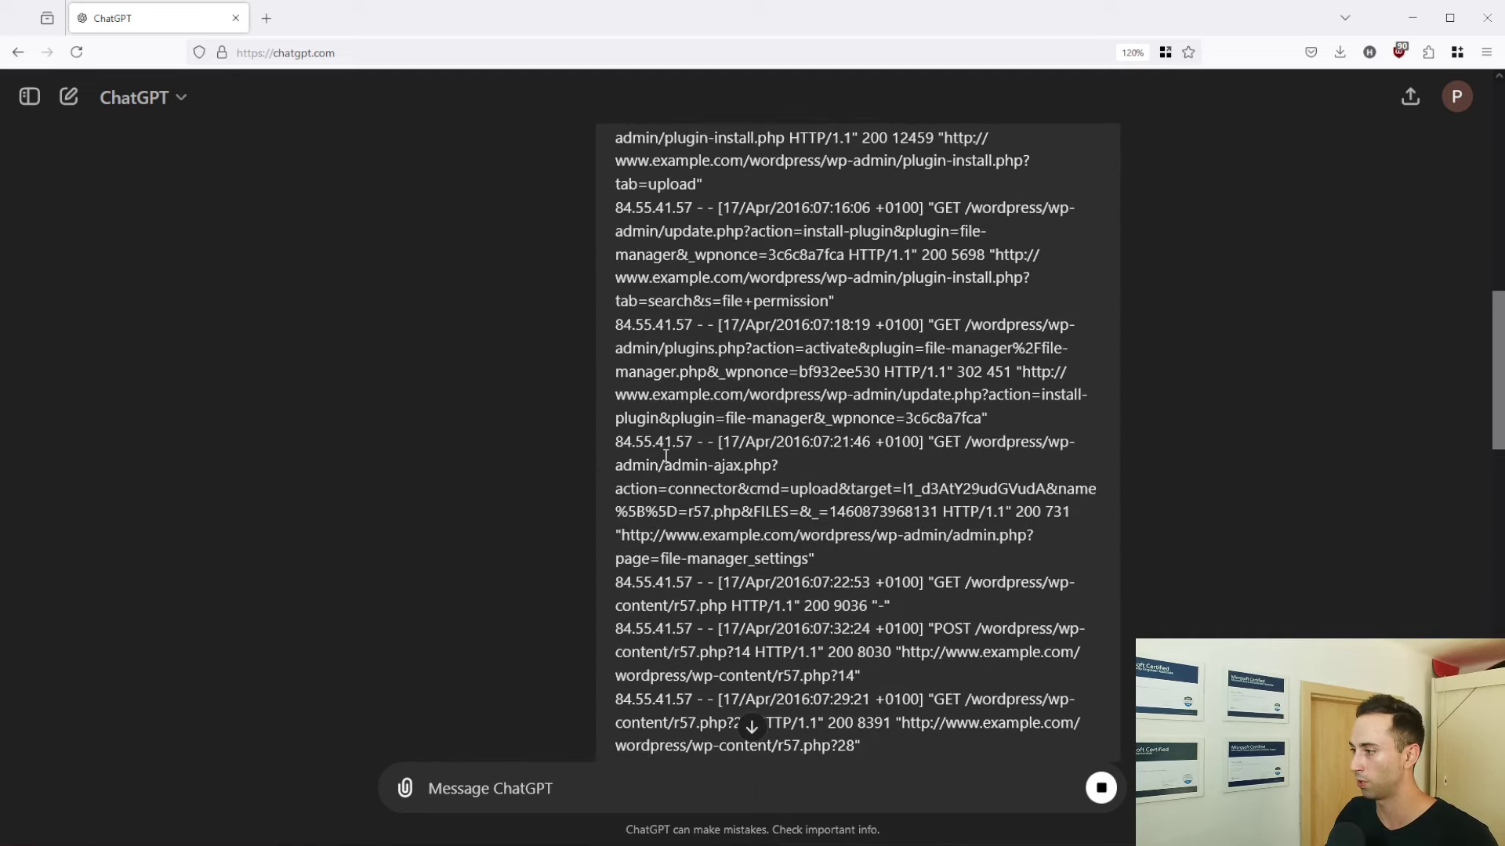
scroll(716, 454, "down", 7)
scroll(715, 454, "down", 2)
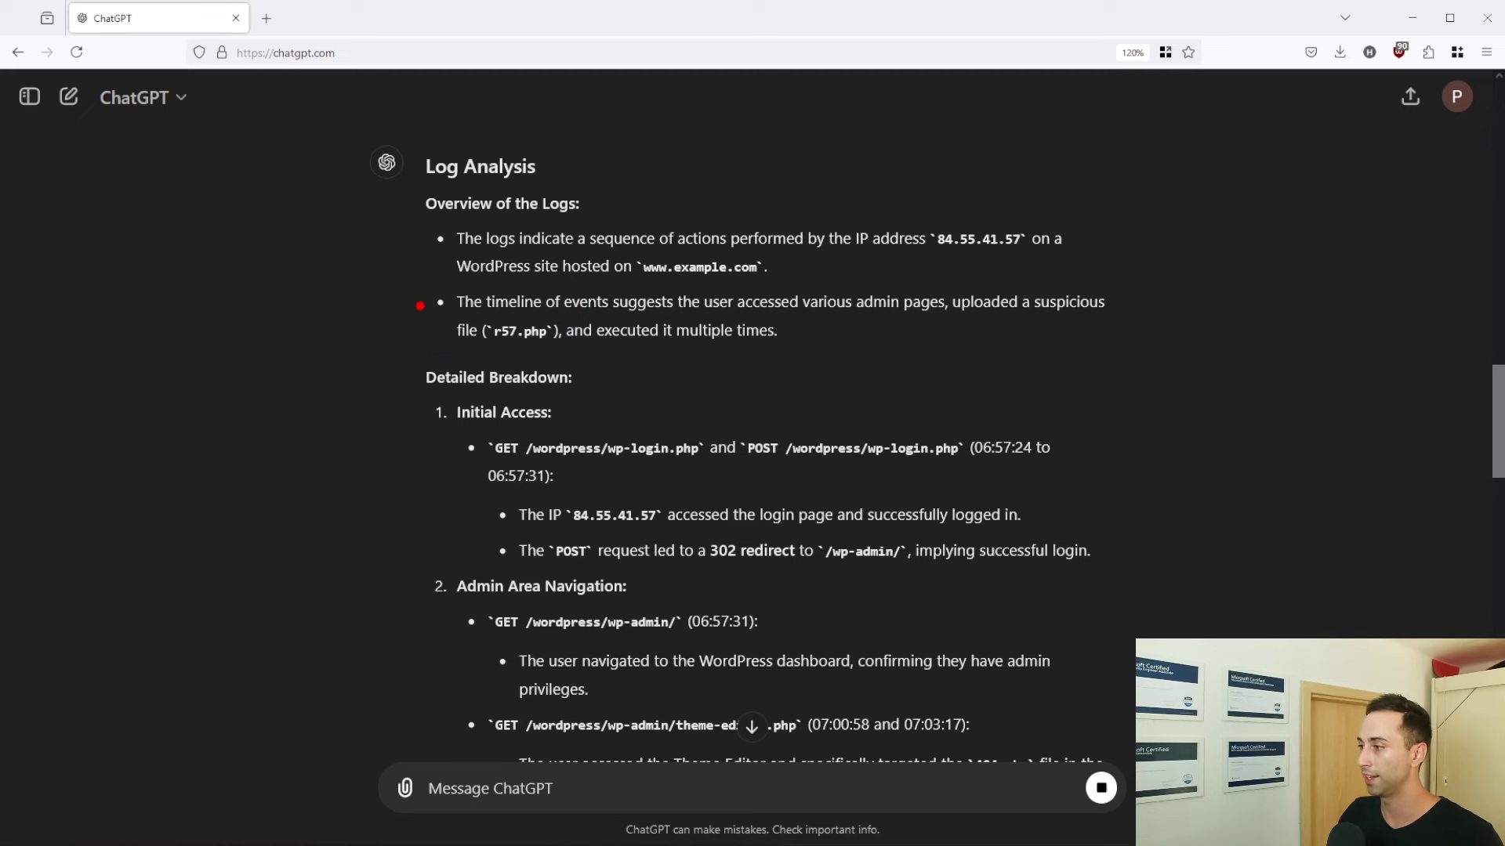
Read on through Suspicious Activity and Malicious Intent Assessment to Recommendations for Investigation
scroll(457, 345, "down", 1)
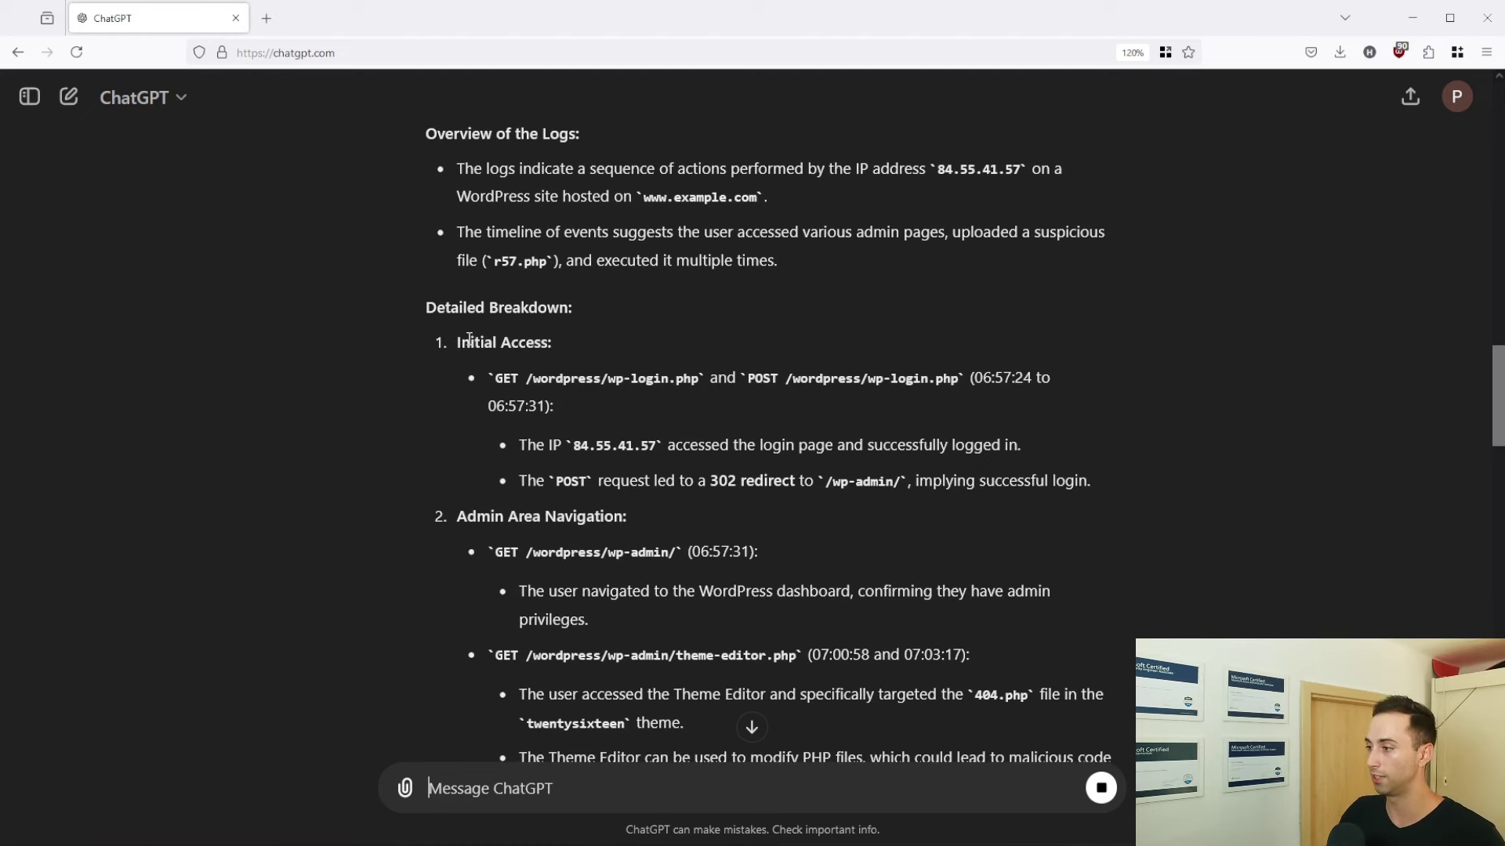
scroll(470, 345, "down", 1)
scroll(467, 337, "down", 2)
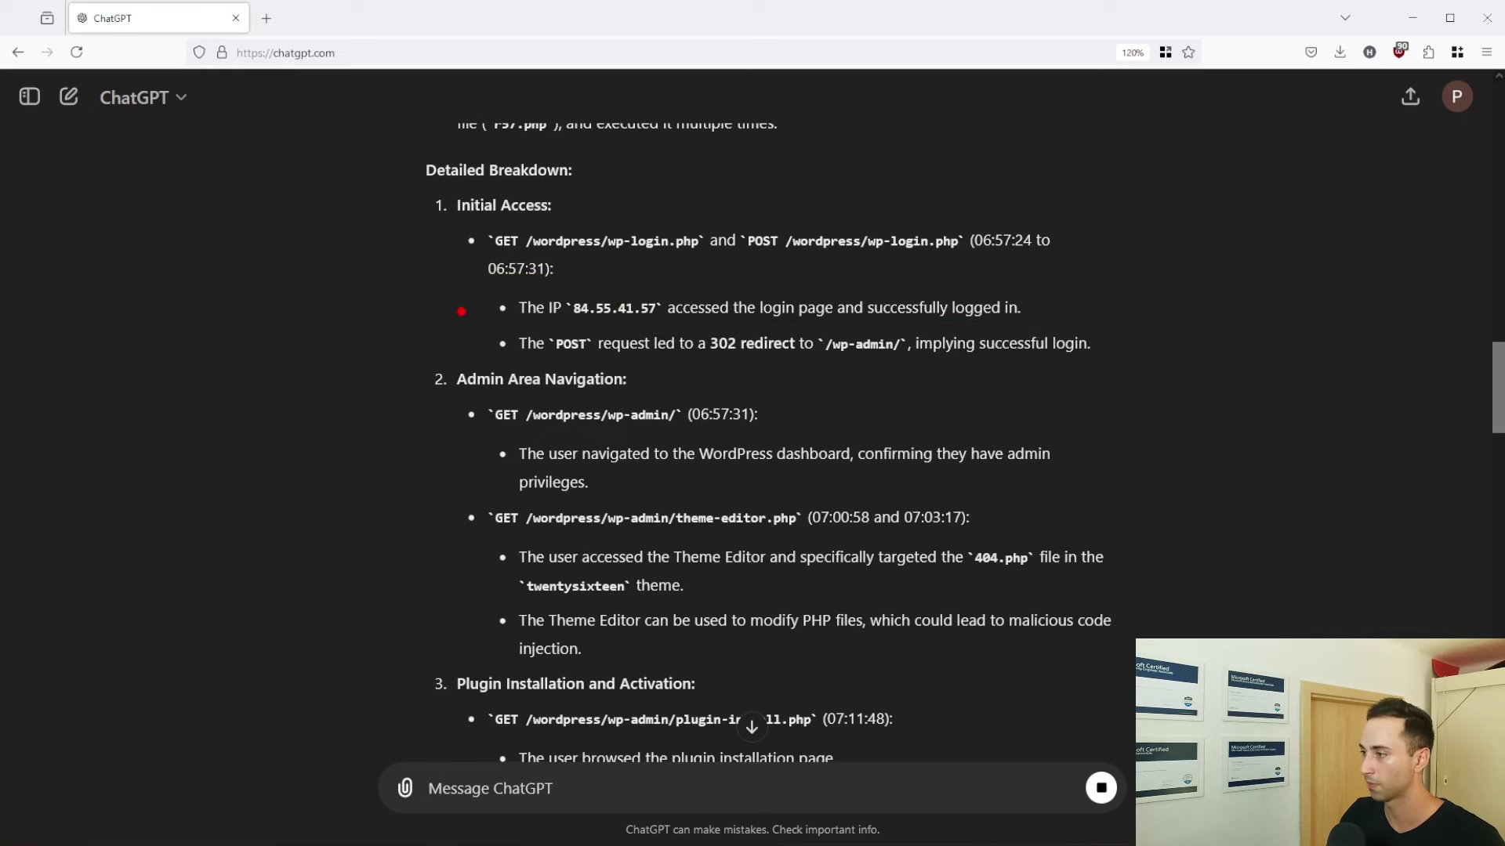
scroll(875, 321, "down", 2)
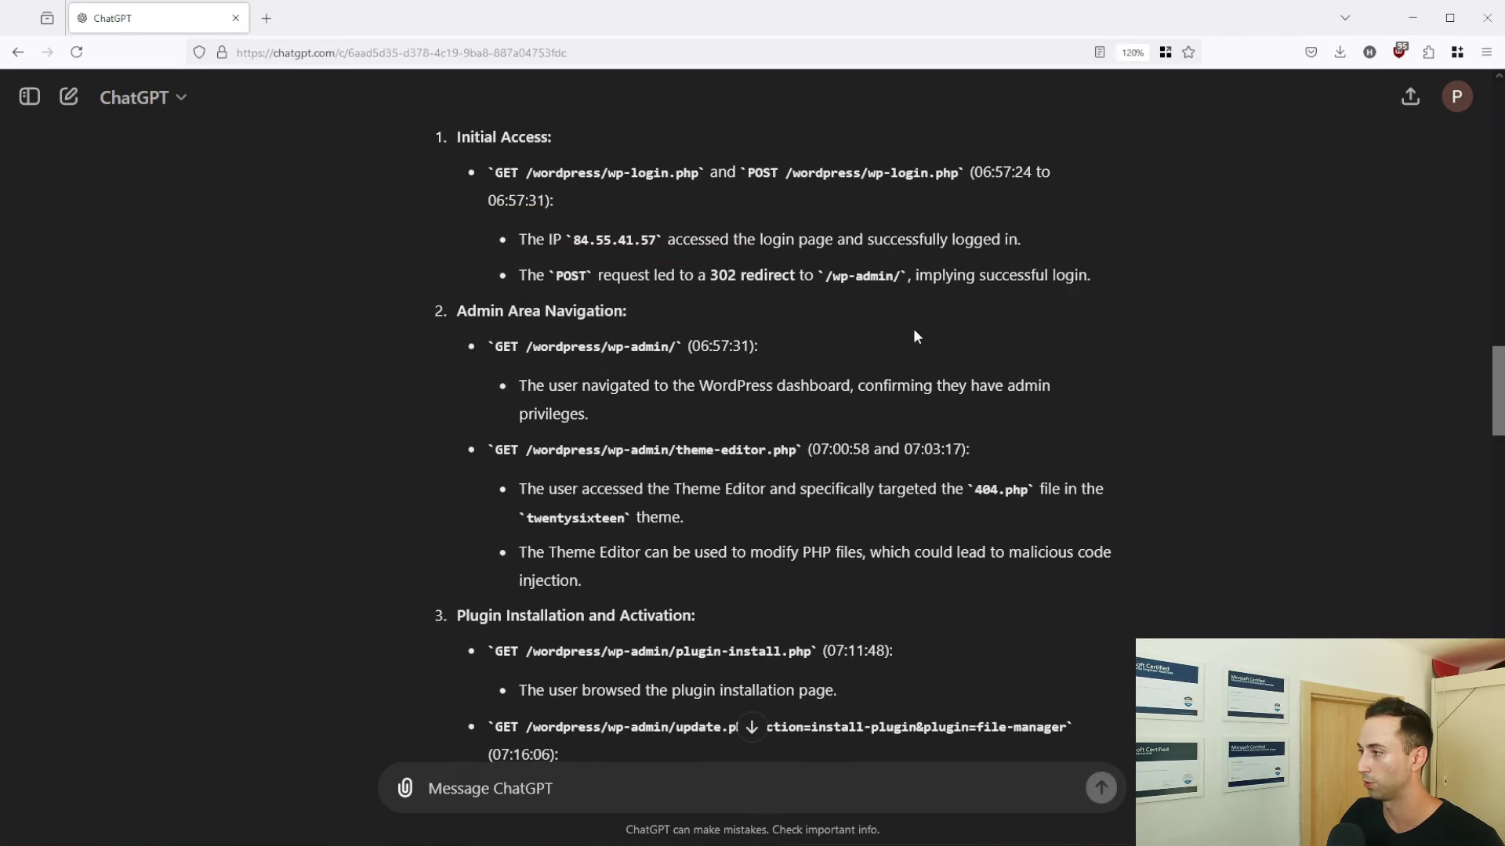
scroll(799, 286, "down", 1)
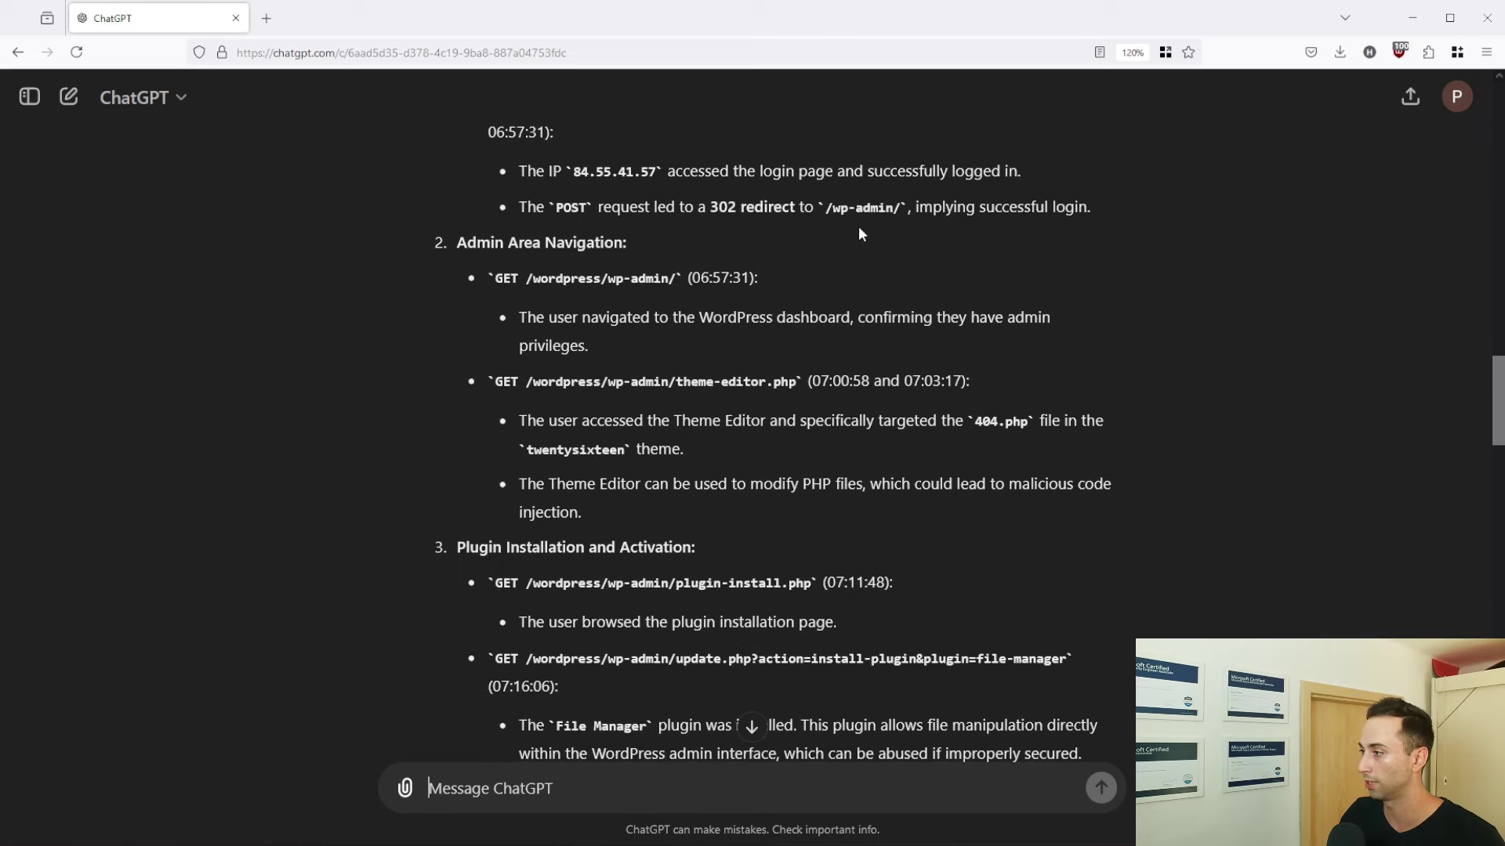
scroll(687, 319, "down", 2)
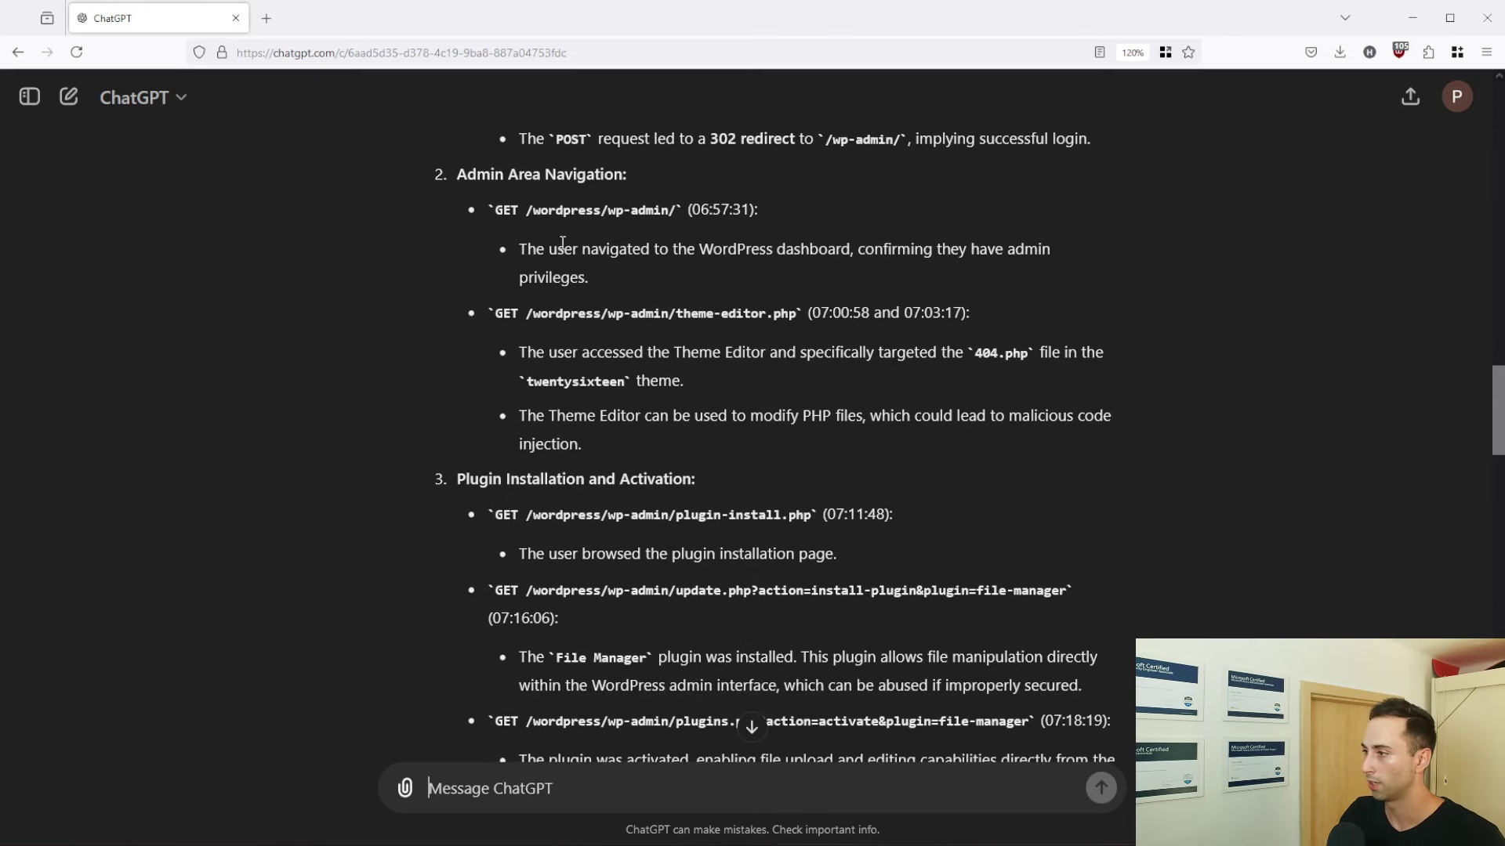
scroll(746, 346, "down", 2)
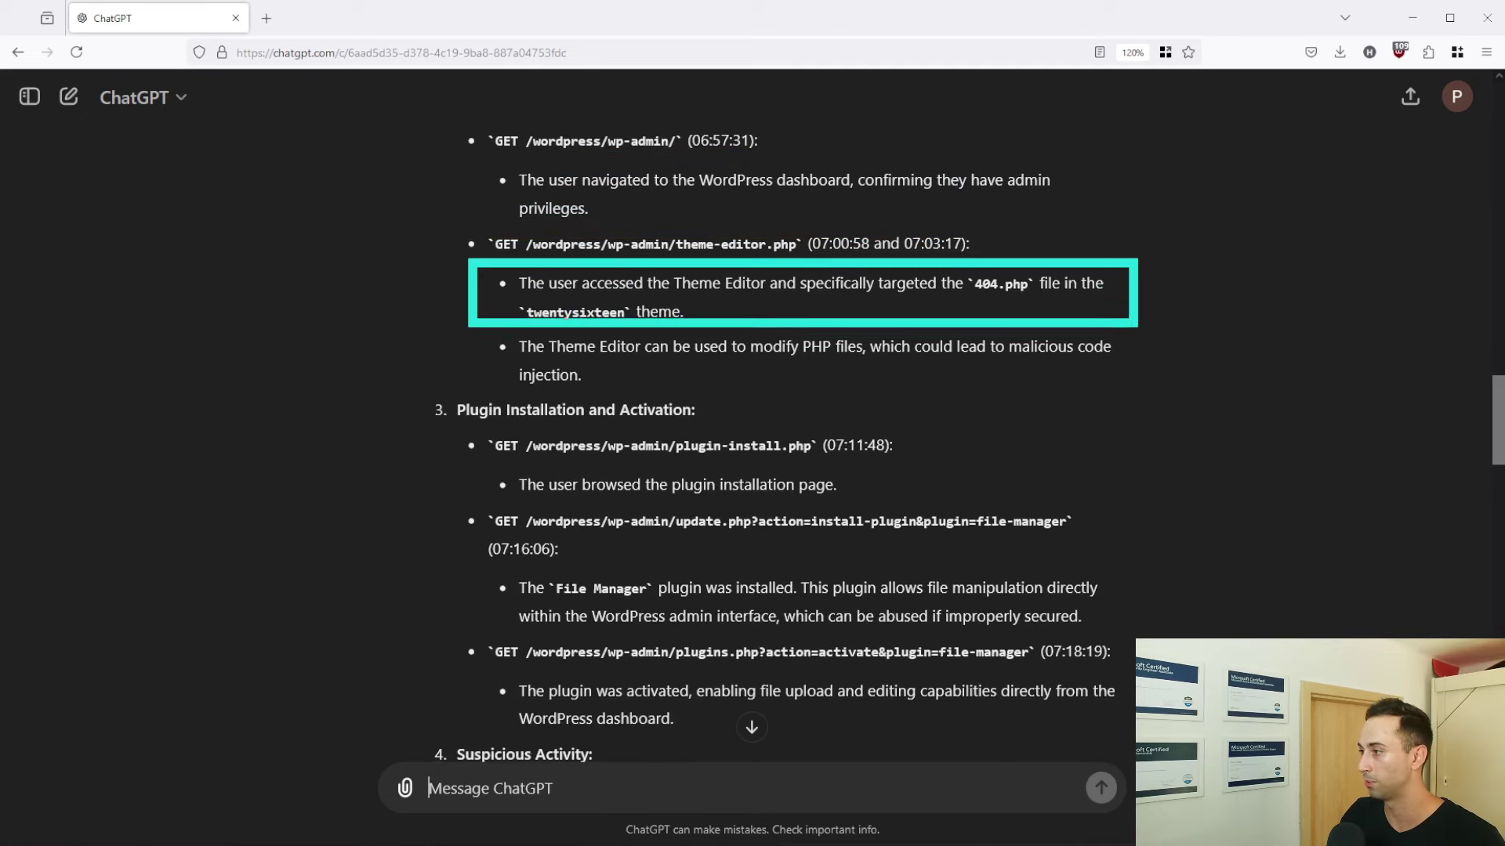
scroll(751, 361, "down", 2)
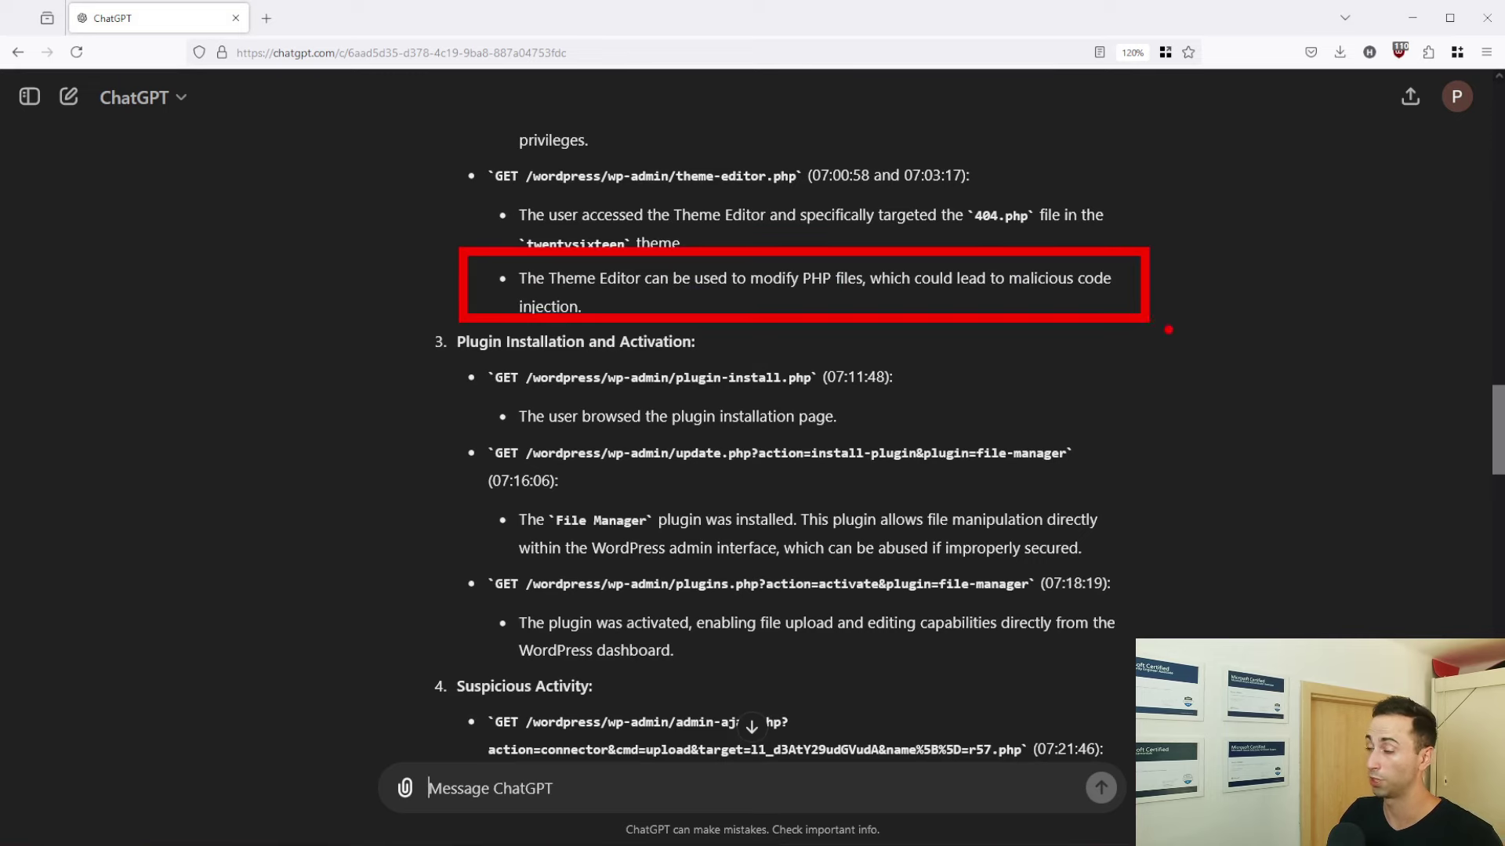
scroll(953, 316, "down", 4)
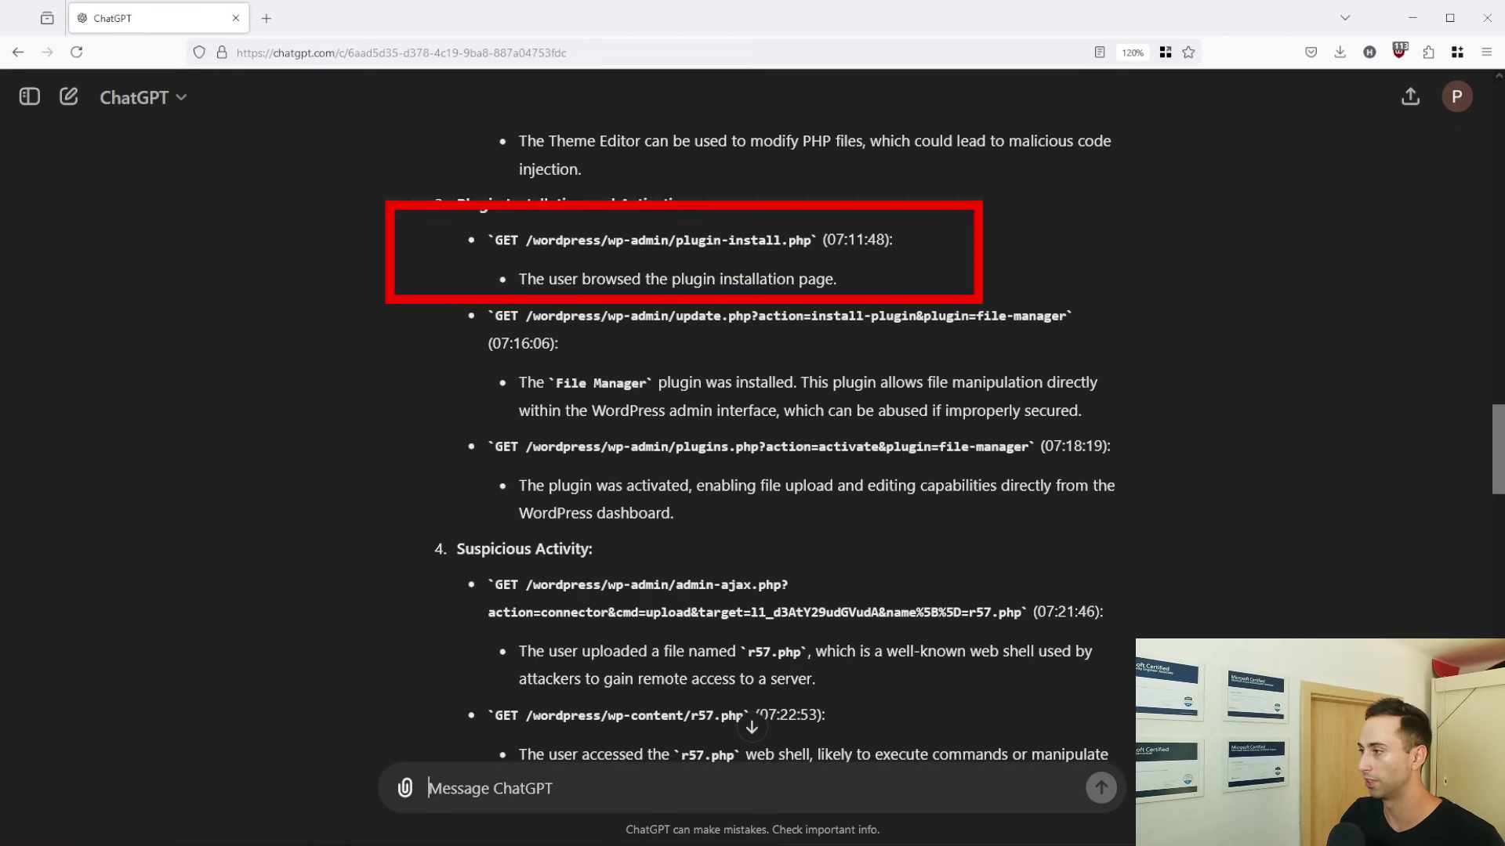
scroll(975, 301, "down", 2)
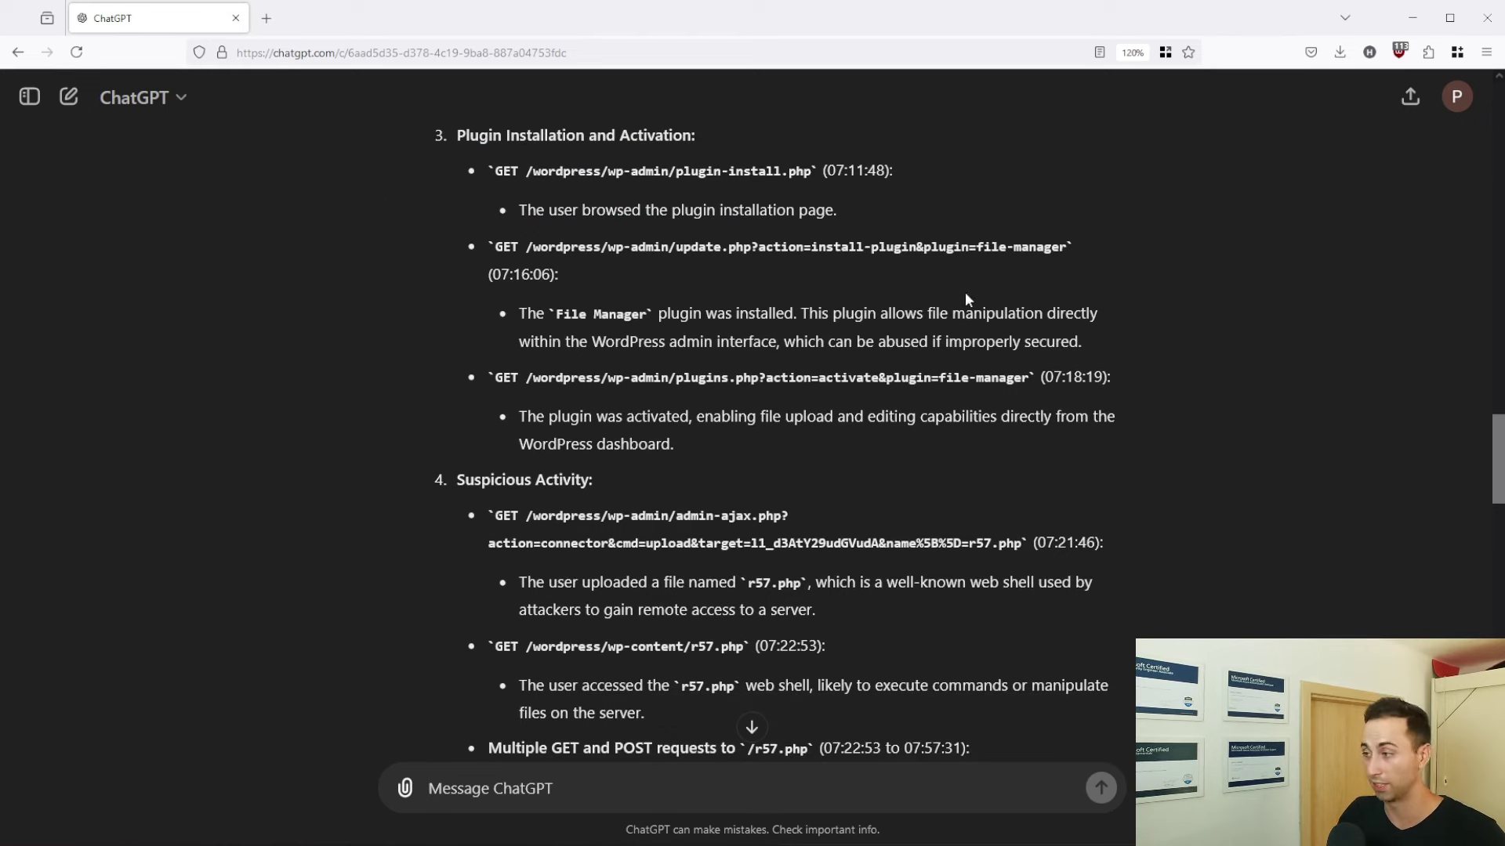
scroll(736, 287, "down", 2)
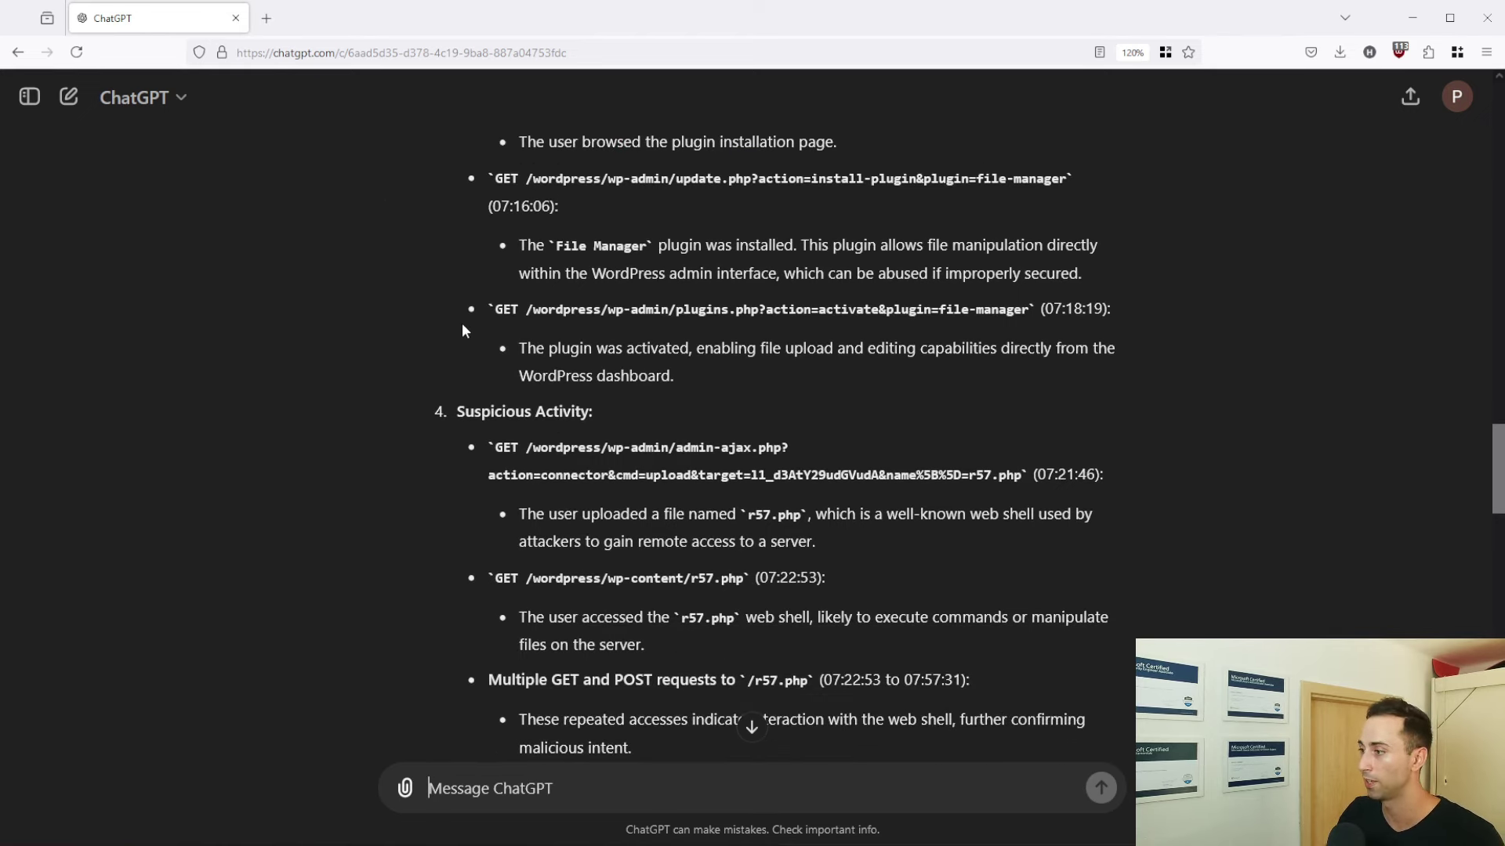
scroll(458, 328, "down", 3)
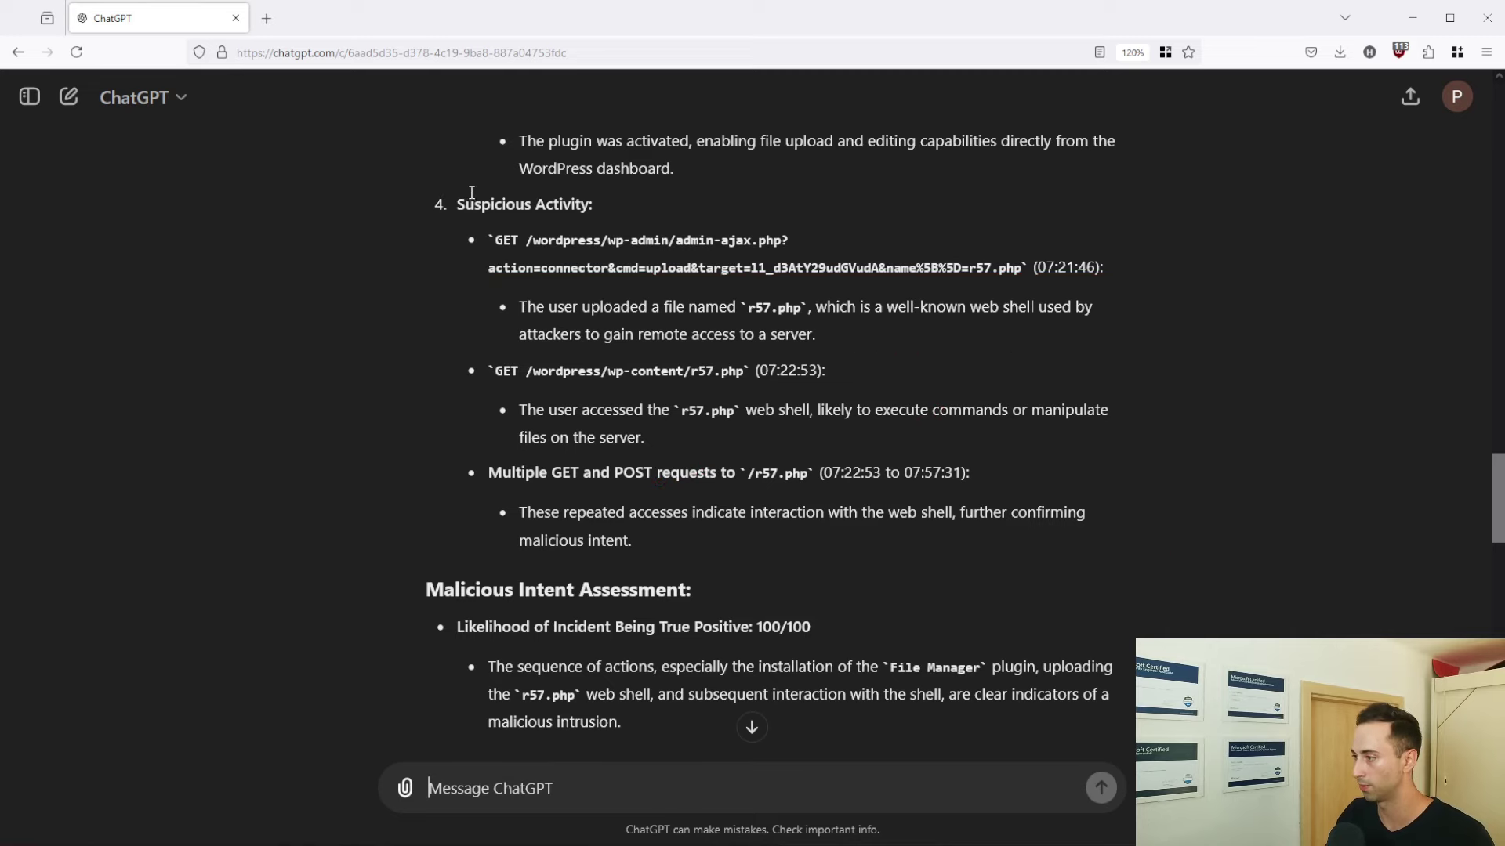
scroll(809, 372, "down", 3)
scroll(808, 372, "down", 4)
scroll(682, 336, "down", 2)
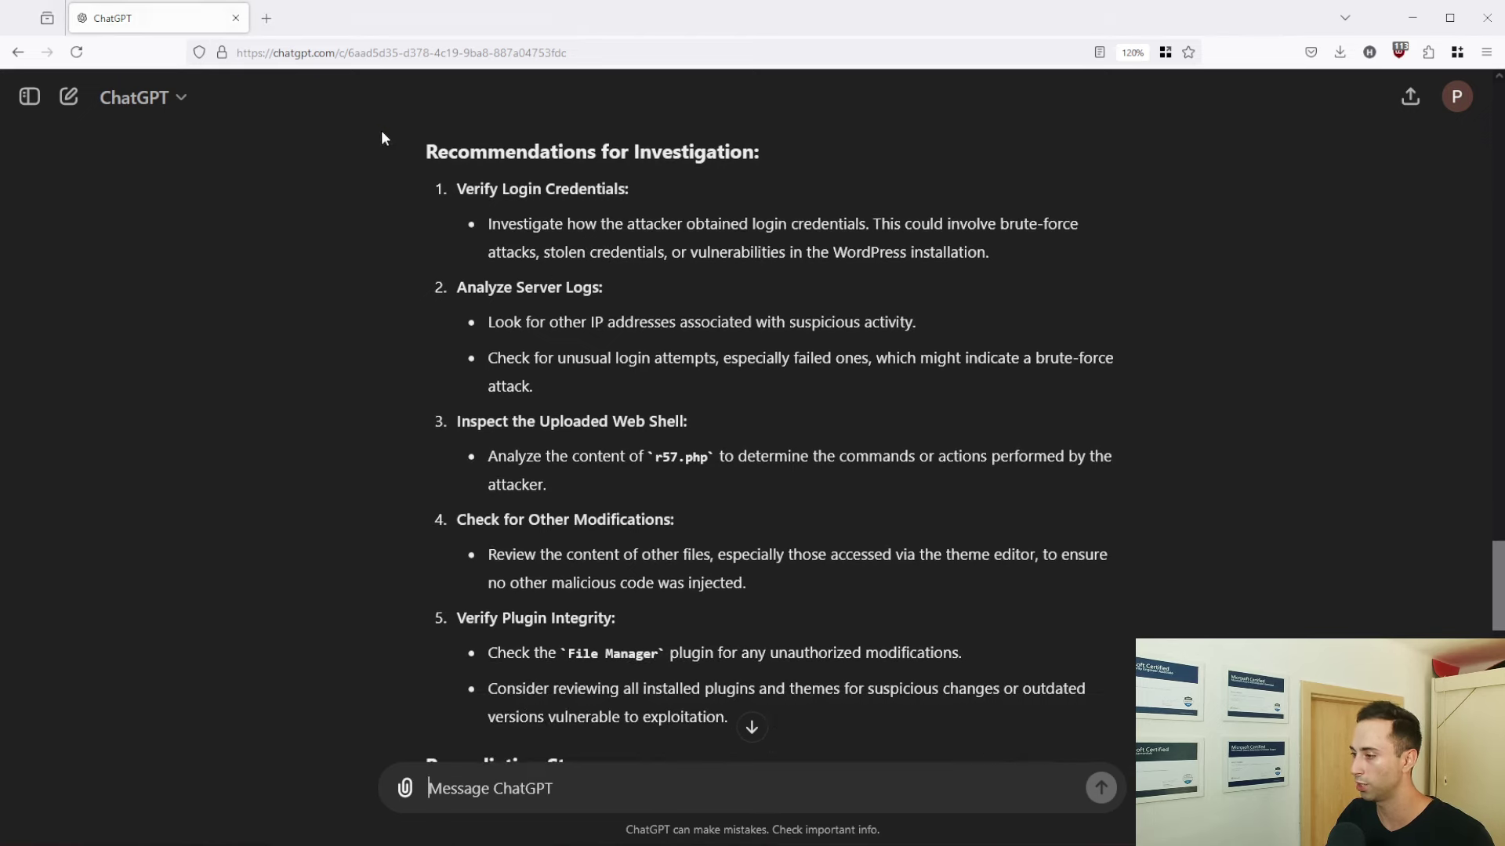
Revisit Suspicious Activity, then read down through the recommendations to the Remediation Steps
scroll(415, 148, "up", 8)
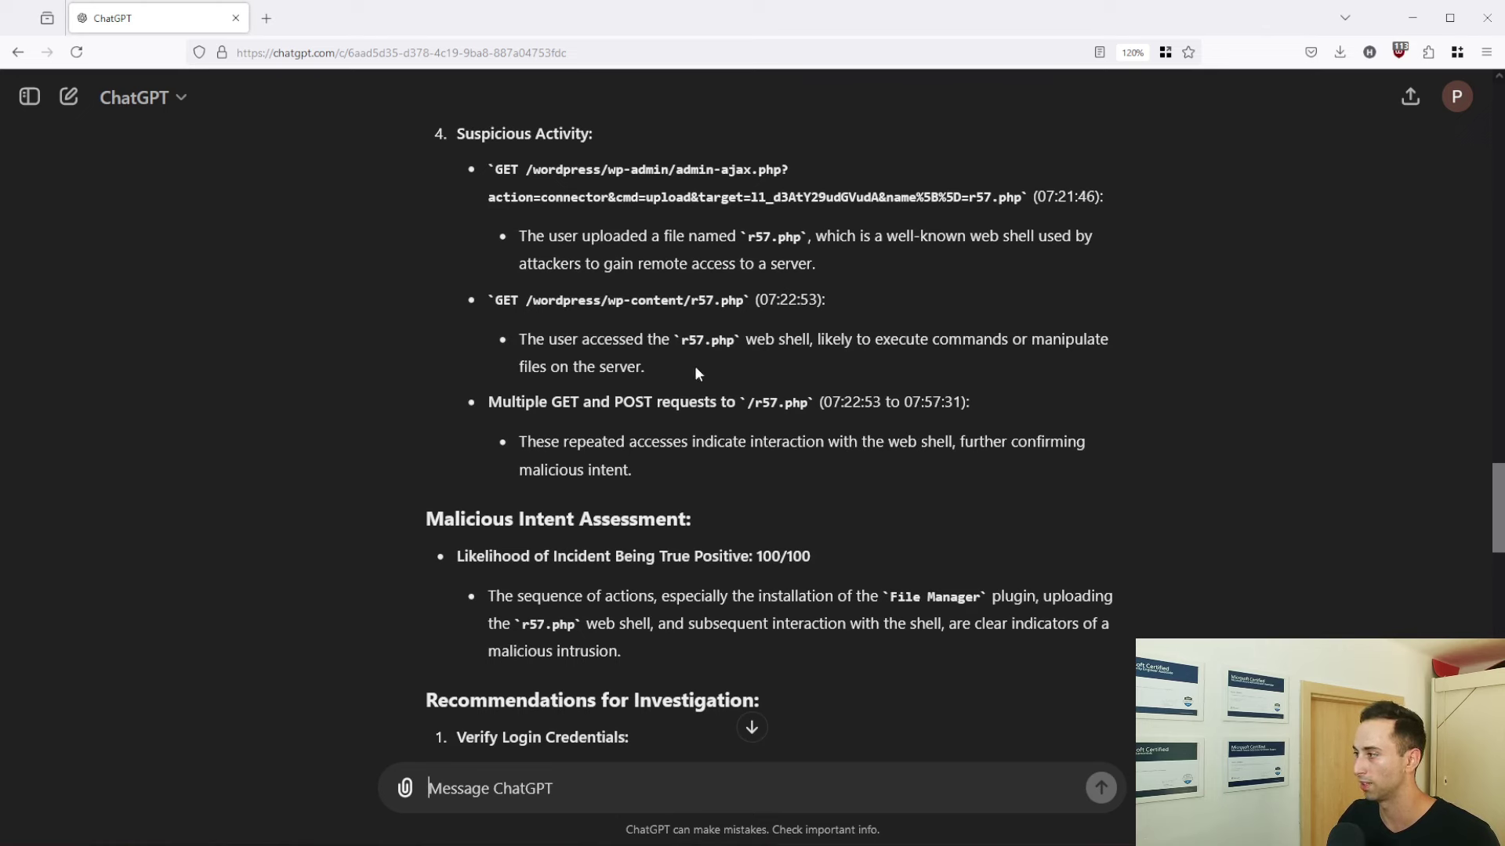
scroll(839, 357, "up", 2)
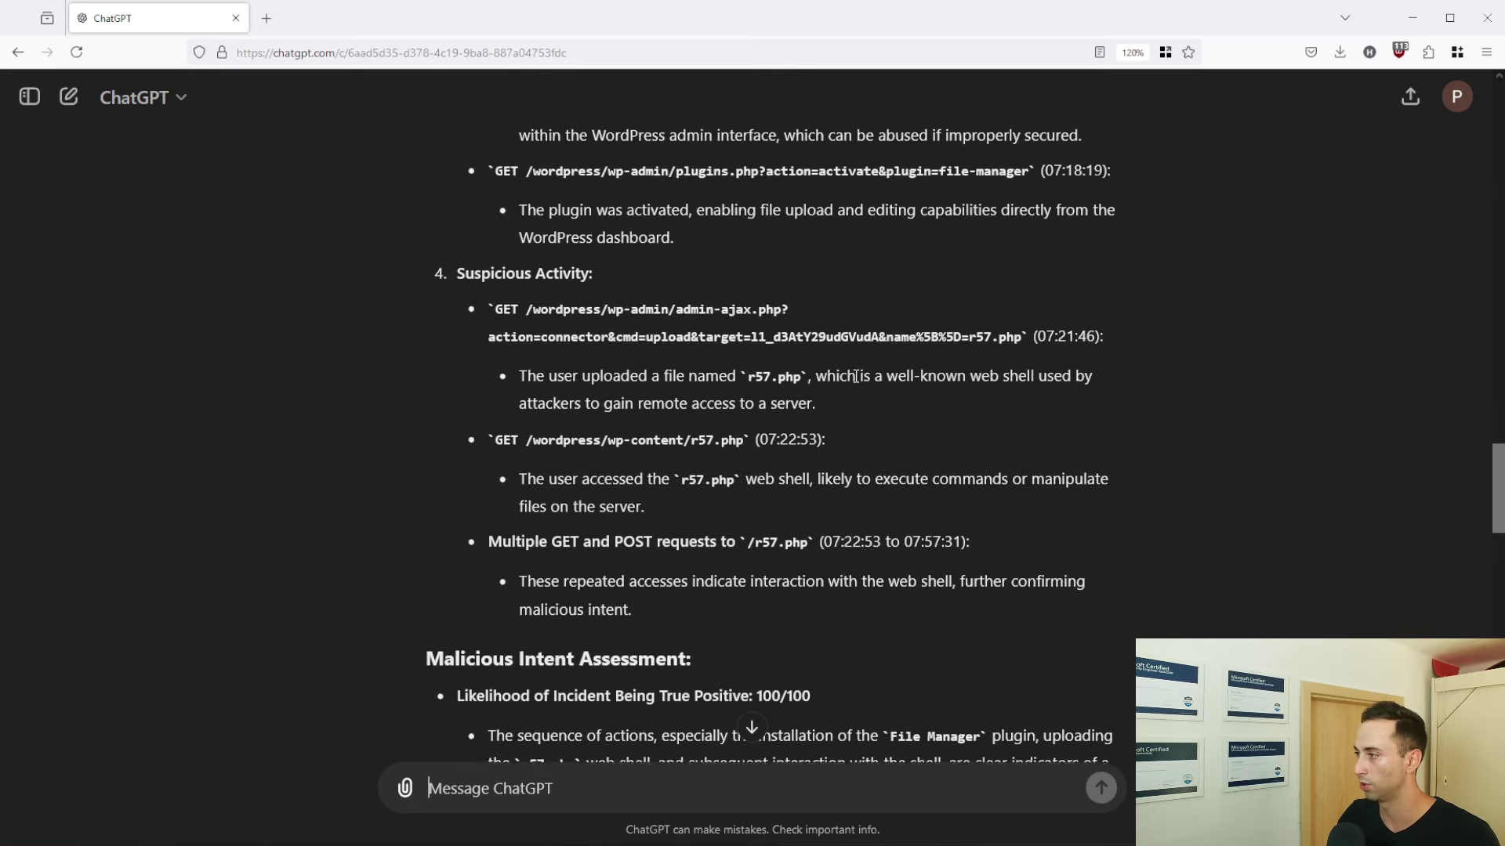
scroll(909, 379, "up", 1)
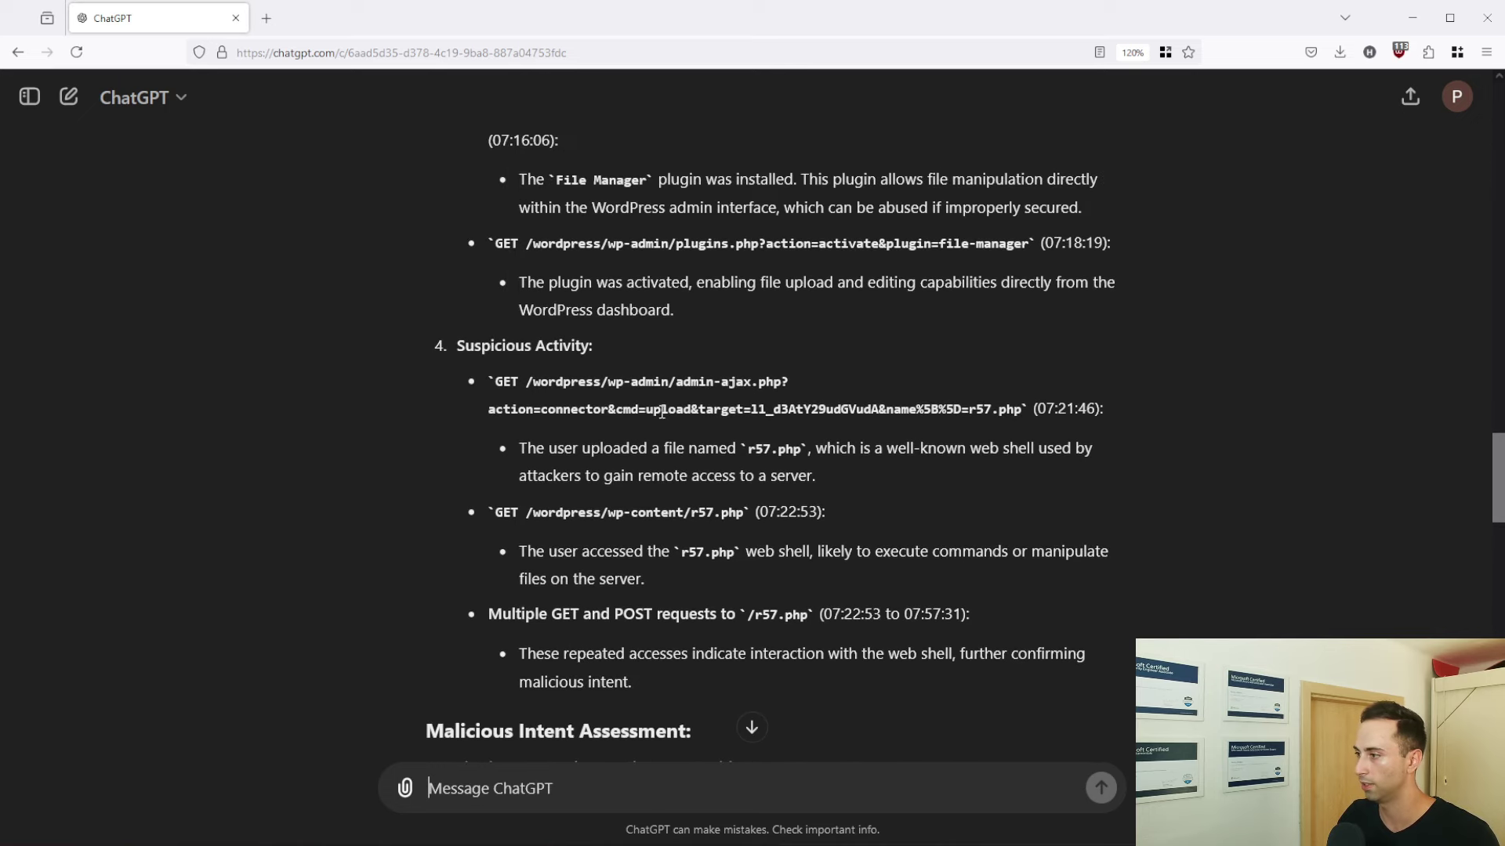
scroll(937, 443, "down", 6)
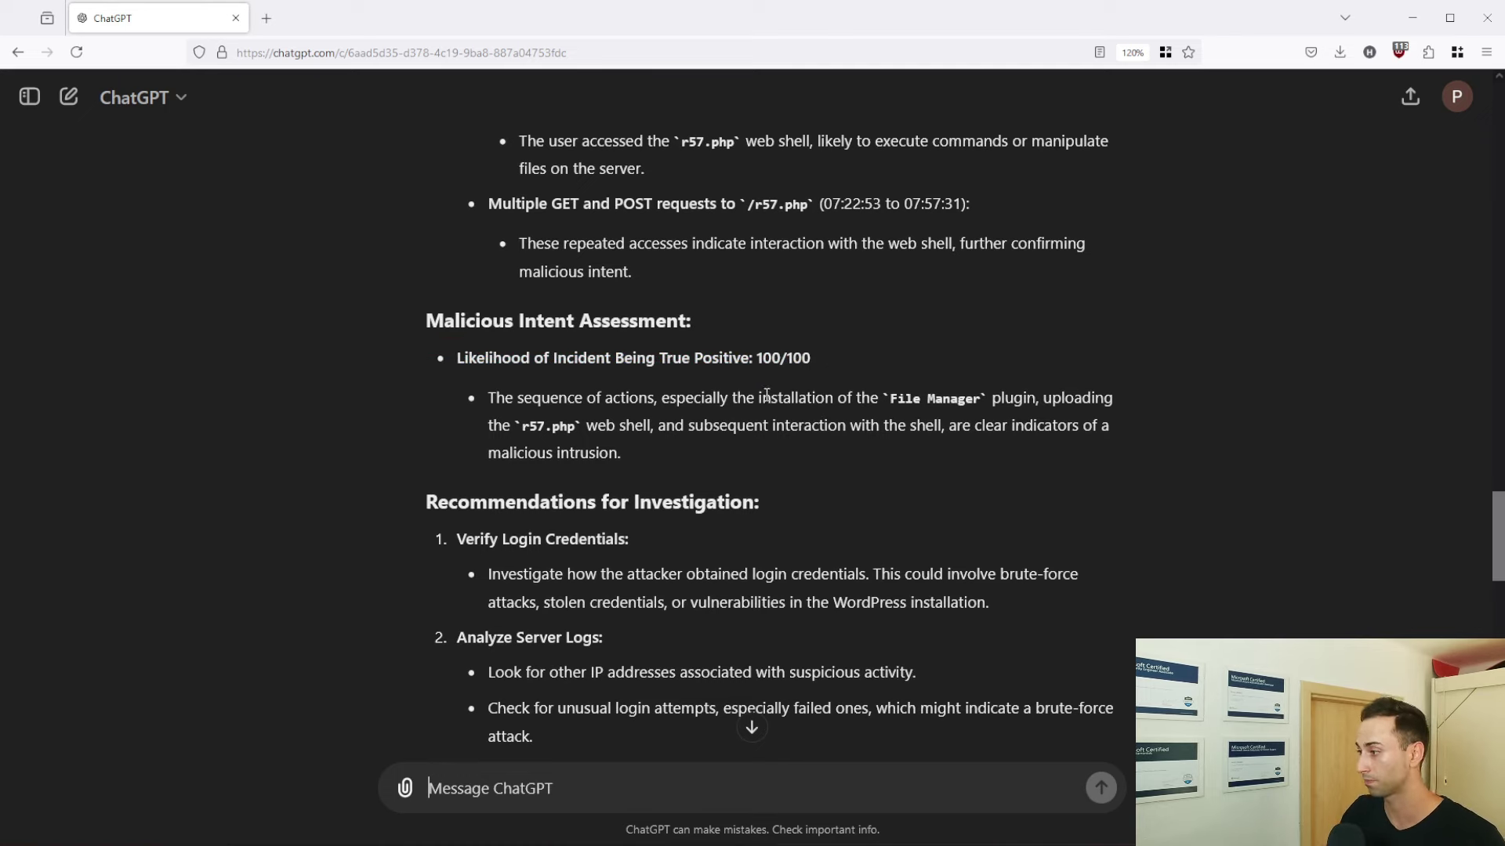
scroll(735, 399, "down", 4)
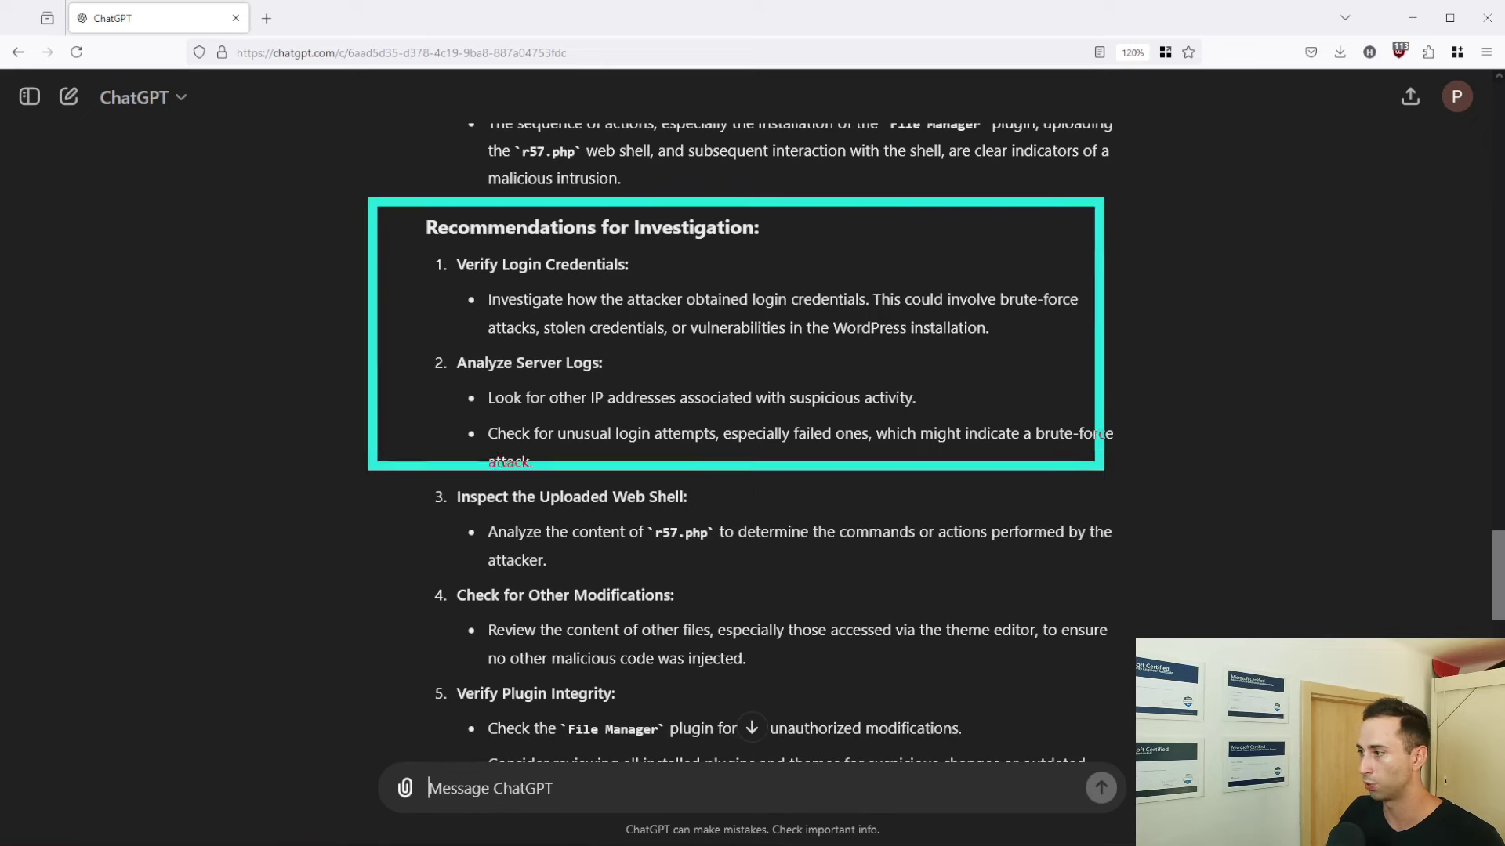
scroll(769, 508, "down", 1)
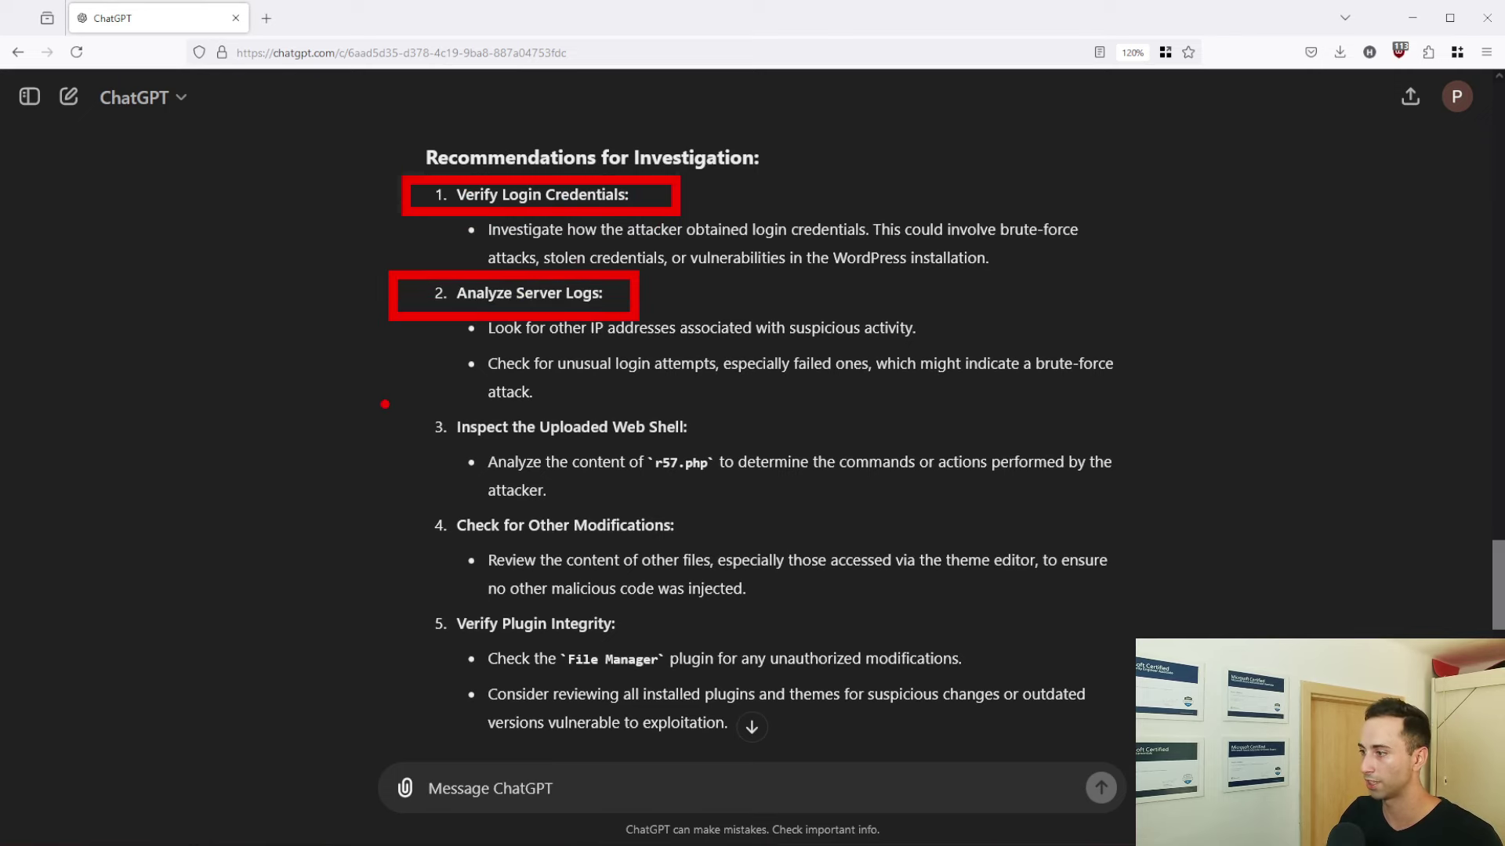
scroll(712, 451, "down", 2)
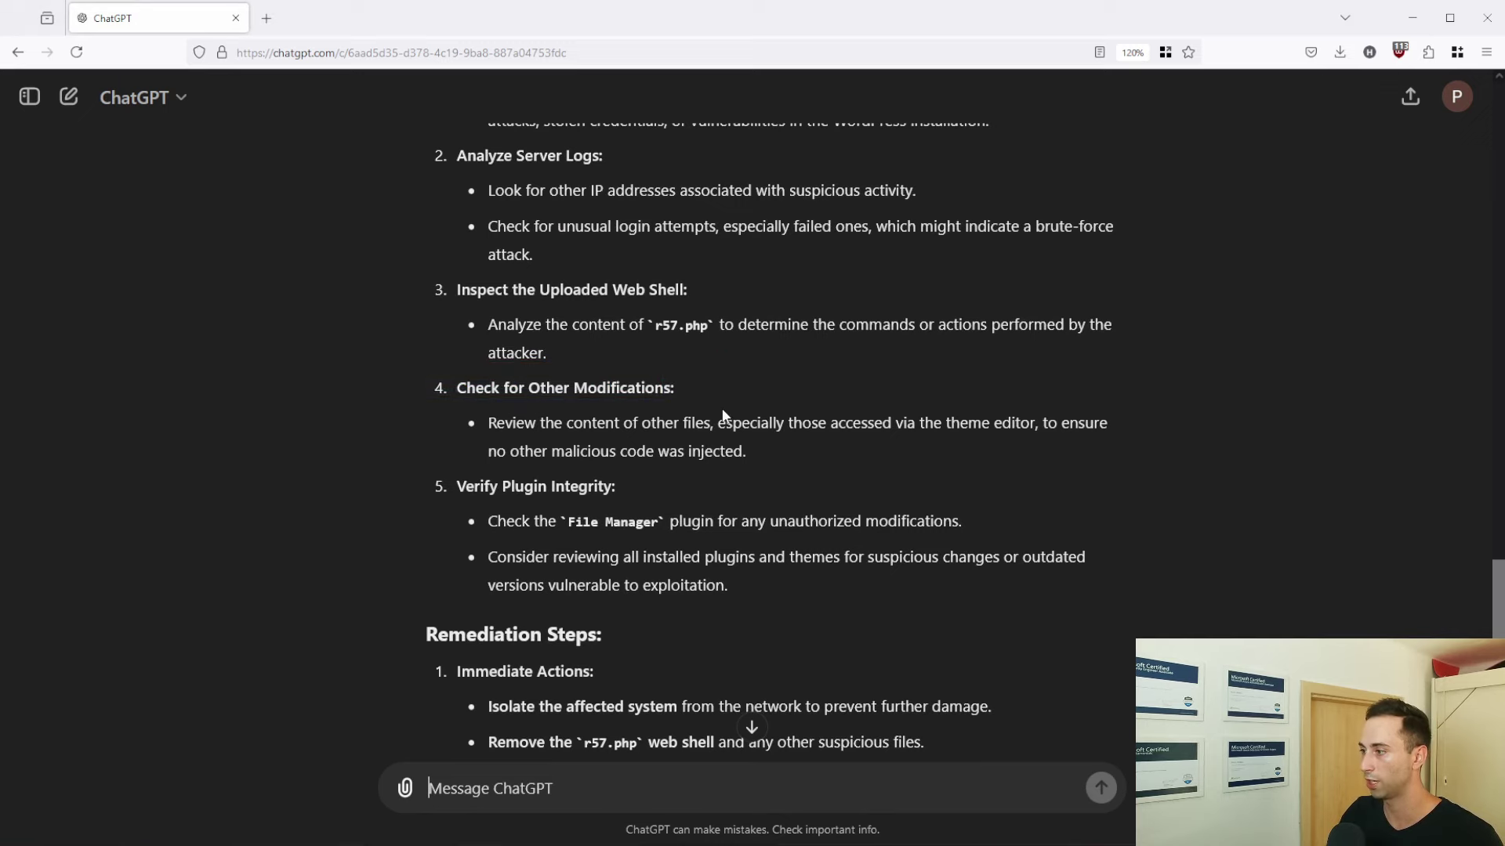
scroll(667, 417, "down", 1)
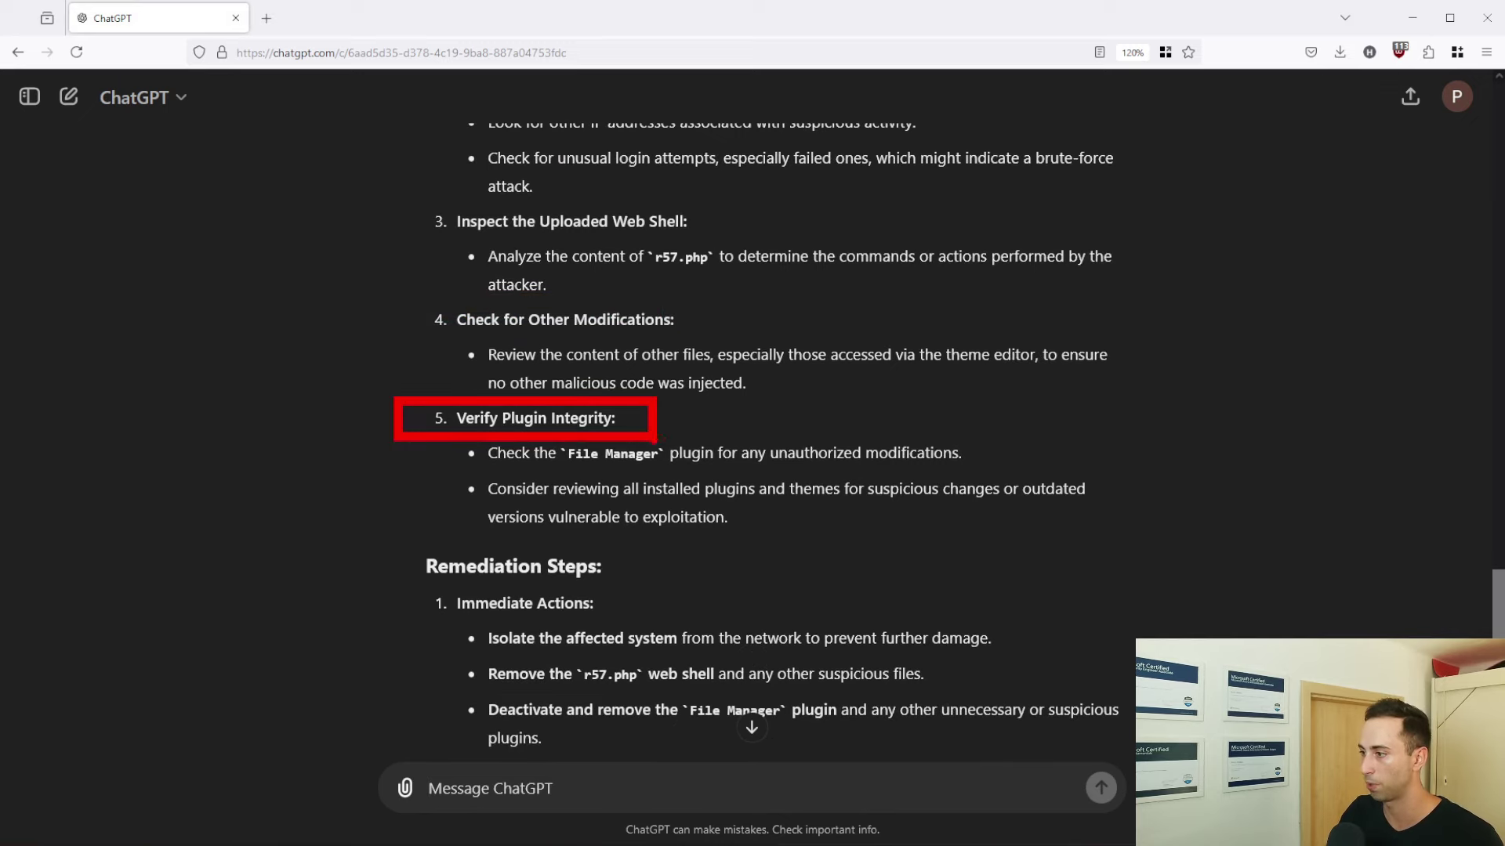
scroll(665, 441, "down", 2)
scroll(697, 466, "down", 3)
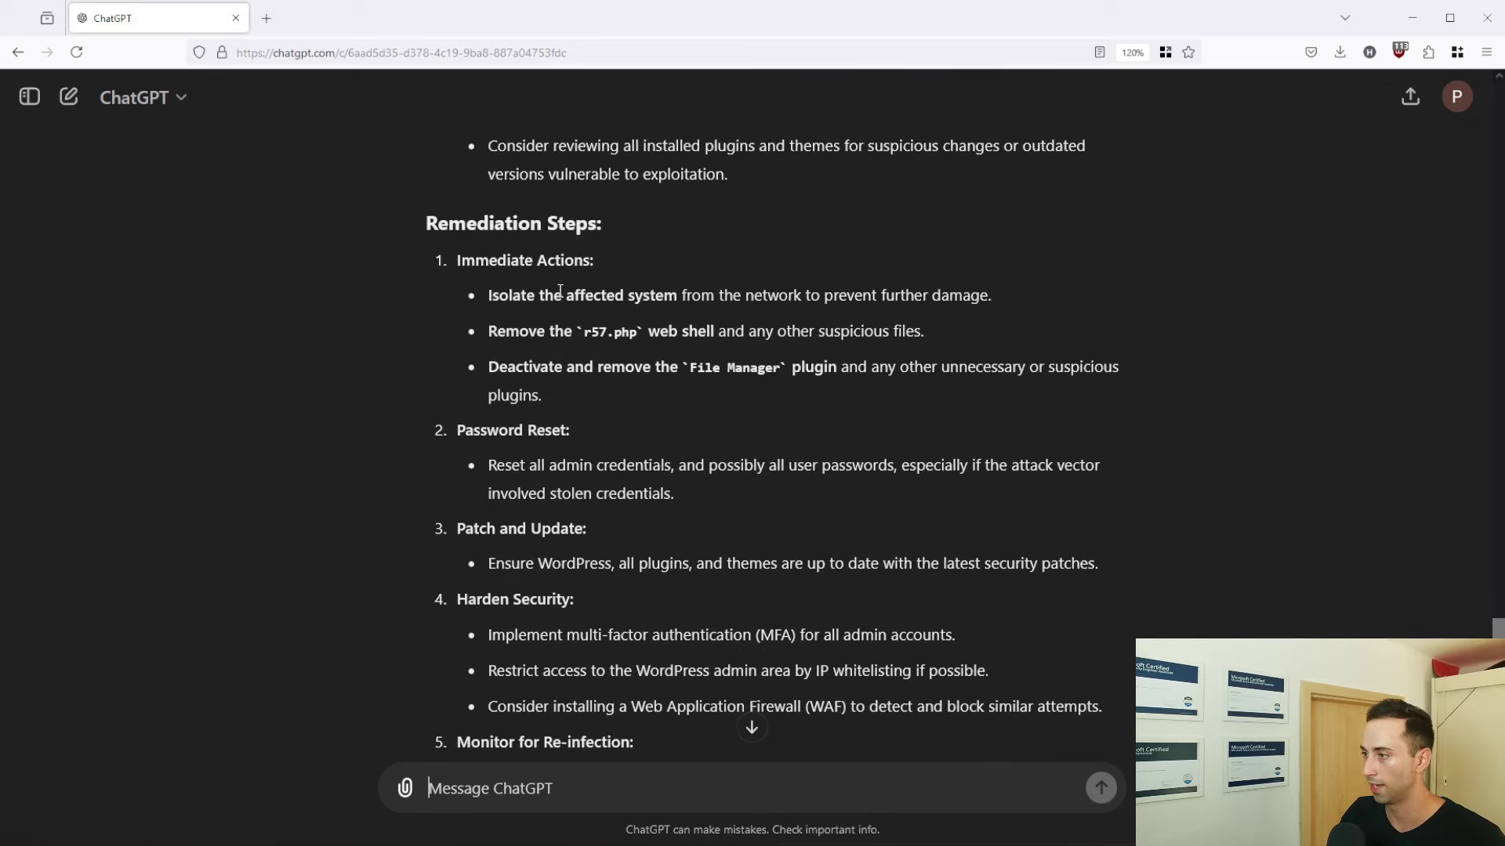
mouse_move(395, 197)
left_mouse_down()
mouse_move(1125, 637)
mouse_move(1129, 737)
left_mouse_up()
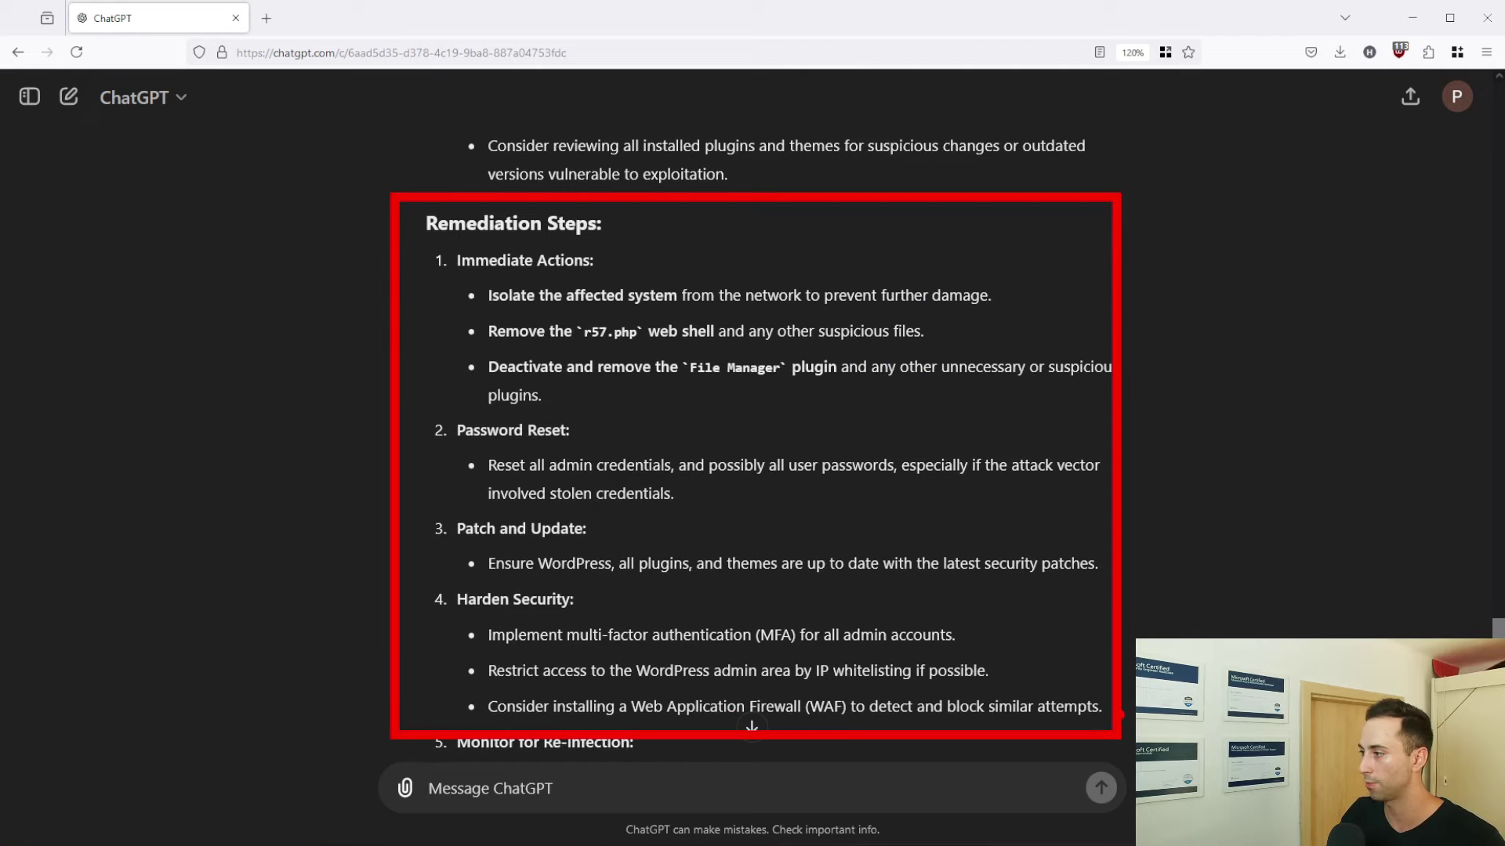
scroll(998, 503, "down", 1)
scroll(997, 502, "down", 3)
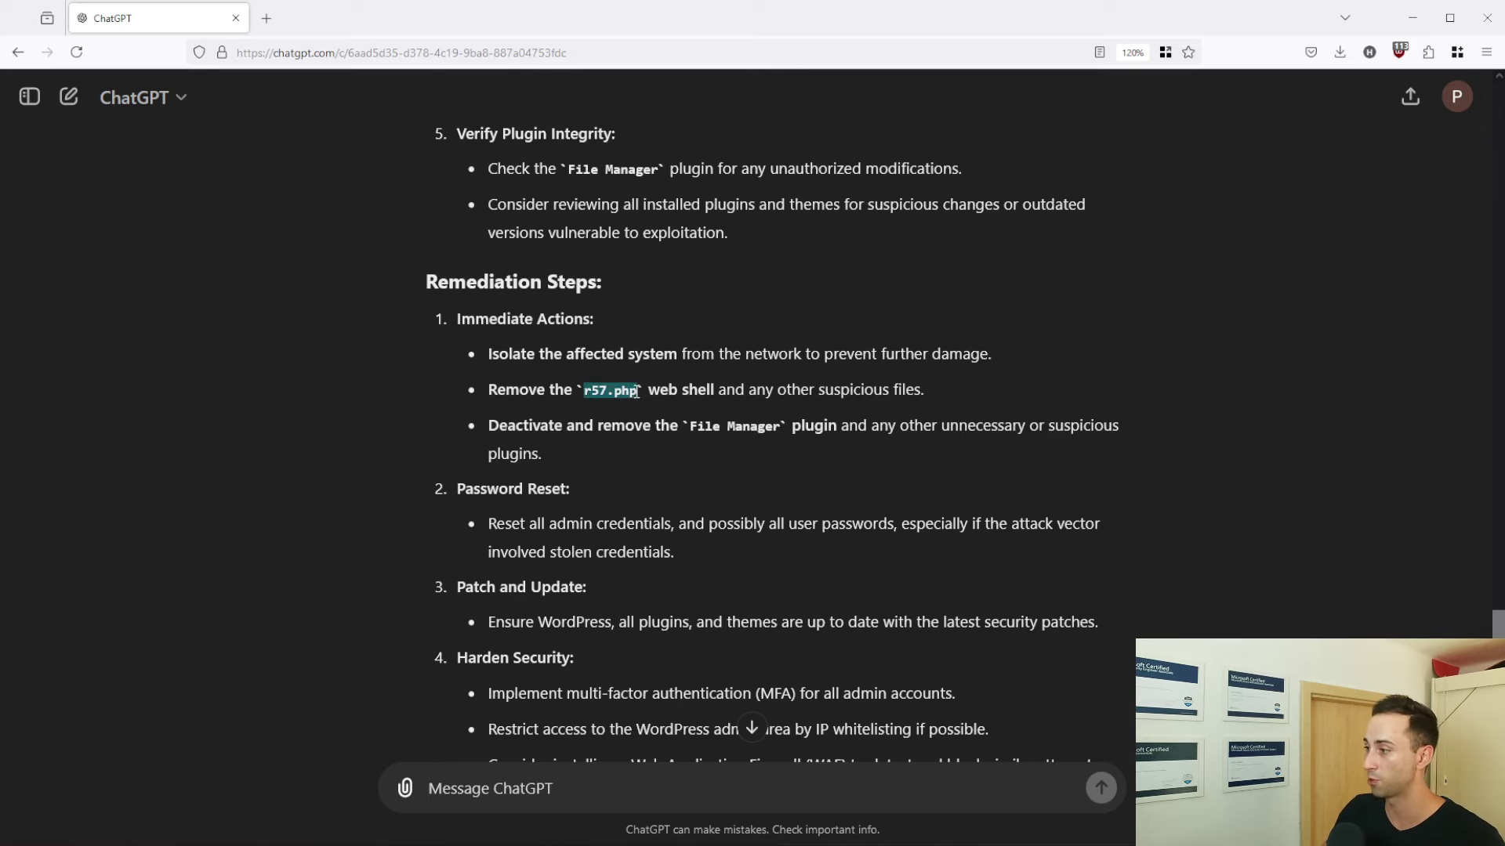
Search Google in a new tab for 'r57.php vulnerability'
left_click(267, 18)
type("r57.php")
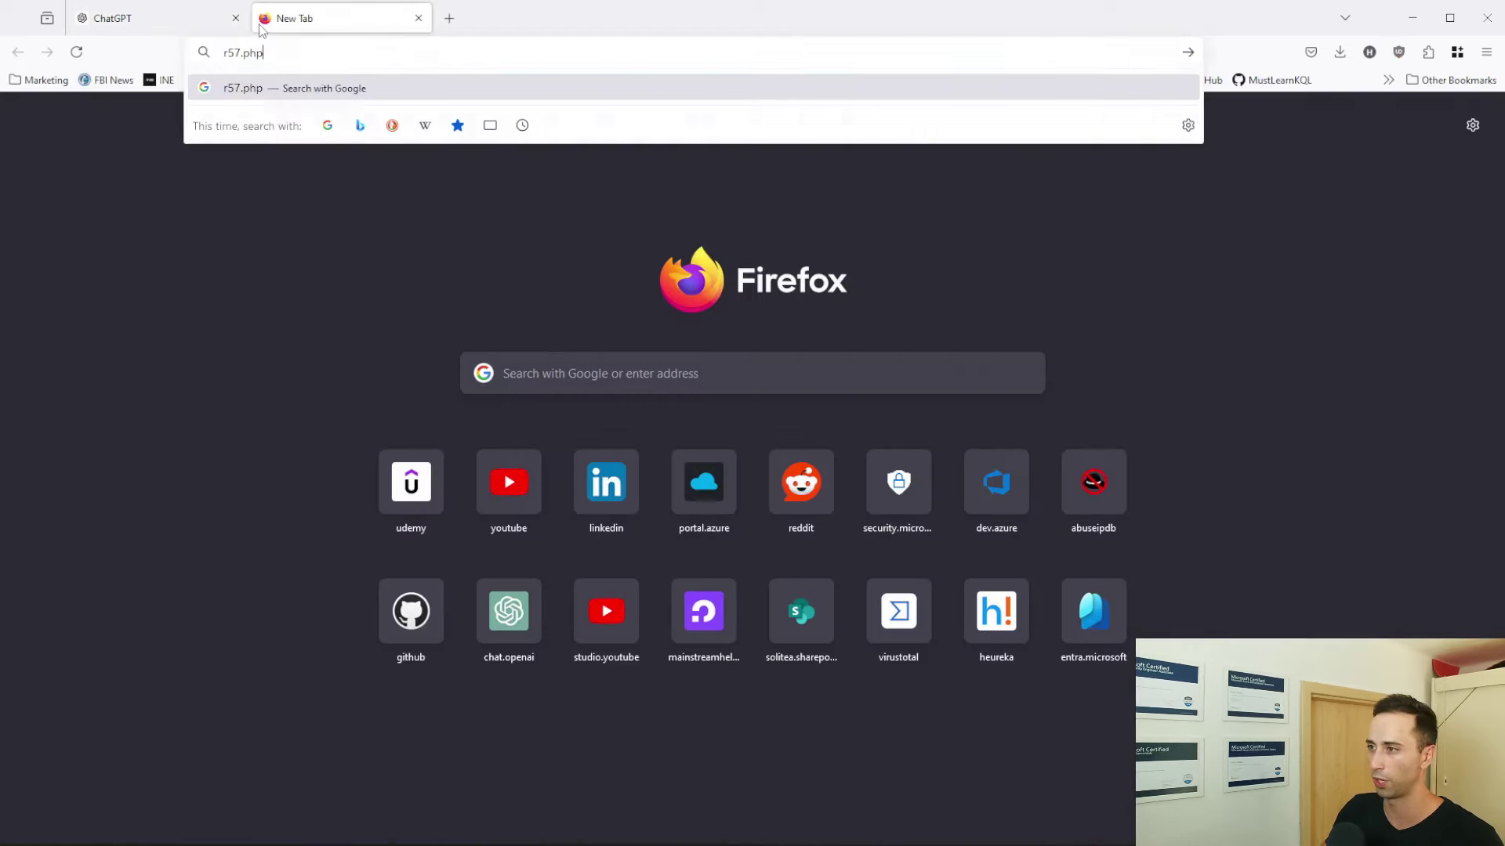
type("vu")
key("Down")
key("Return")
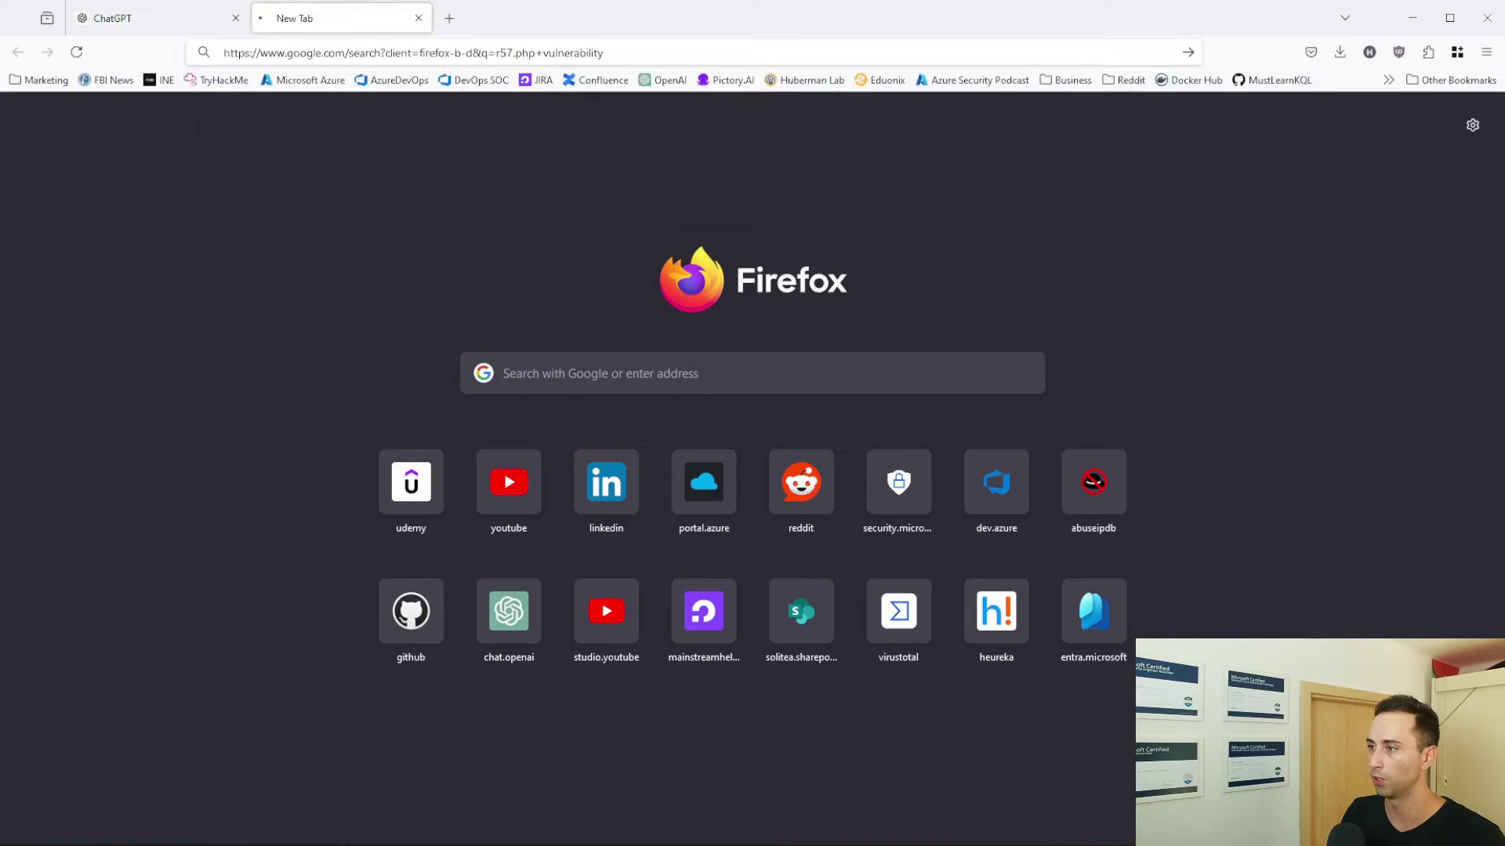
Browse the results for GitHub, FortiGuard, Medium and Sucuri pages on the r57 backdoor shell
scroll(200, 281, "down", 2)
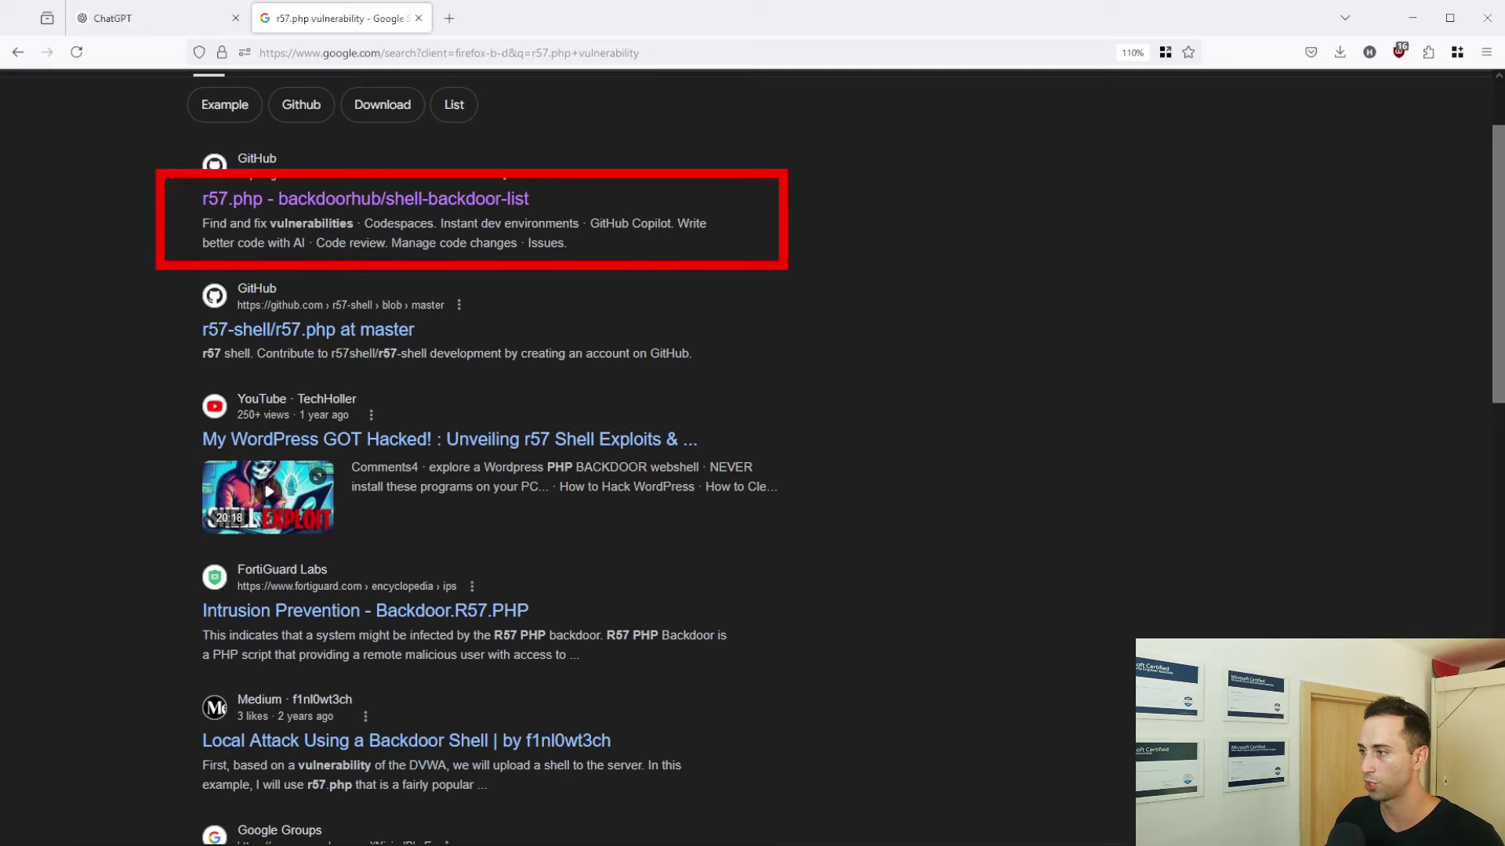
scroll(772, 250, "down", 1)
scroll(776, 251, "down", 2)
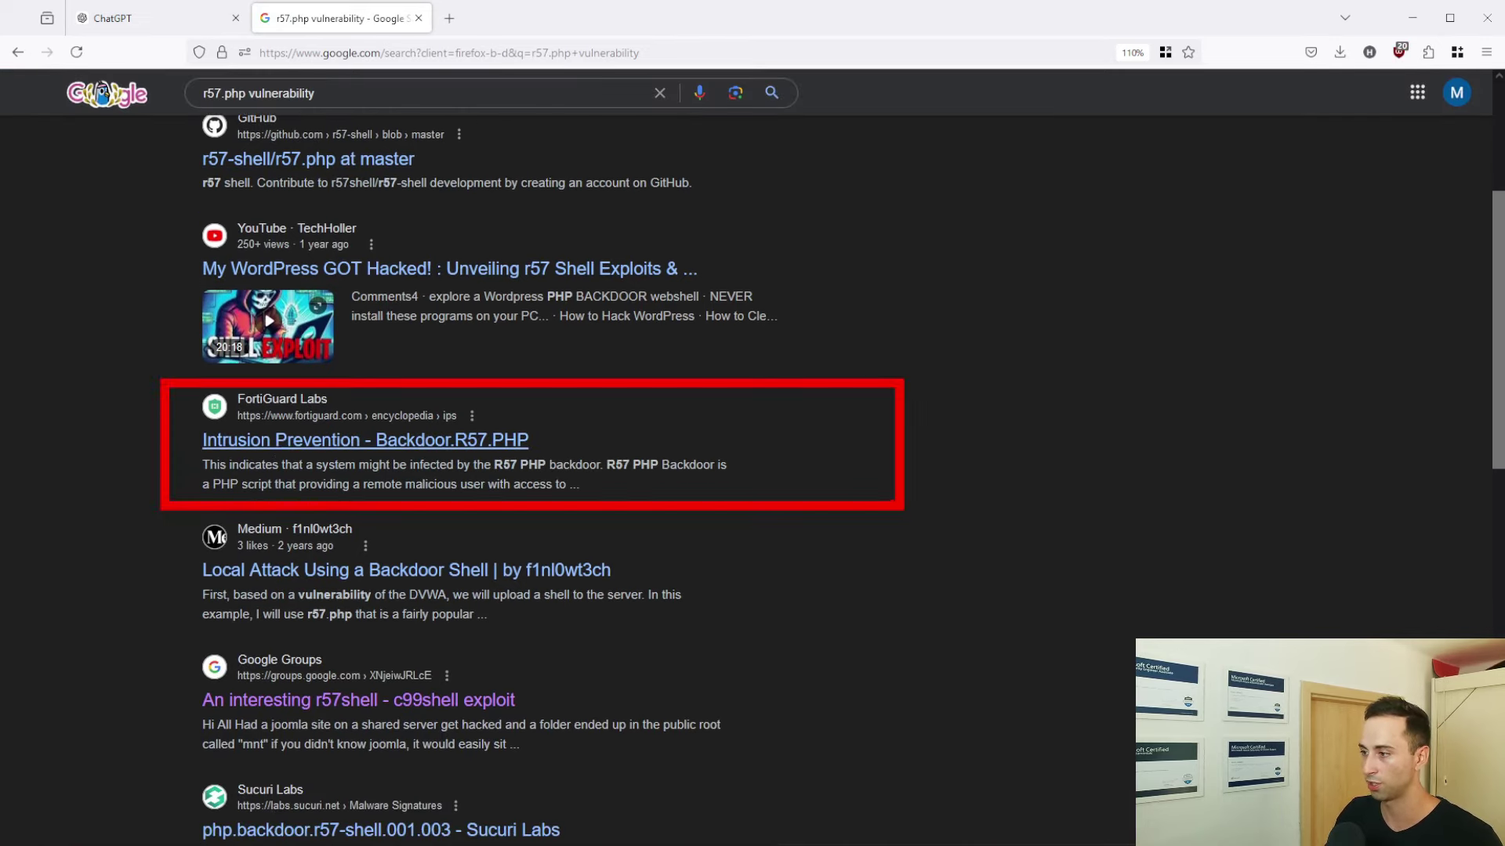
scroll(164, 382, "down", 1)
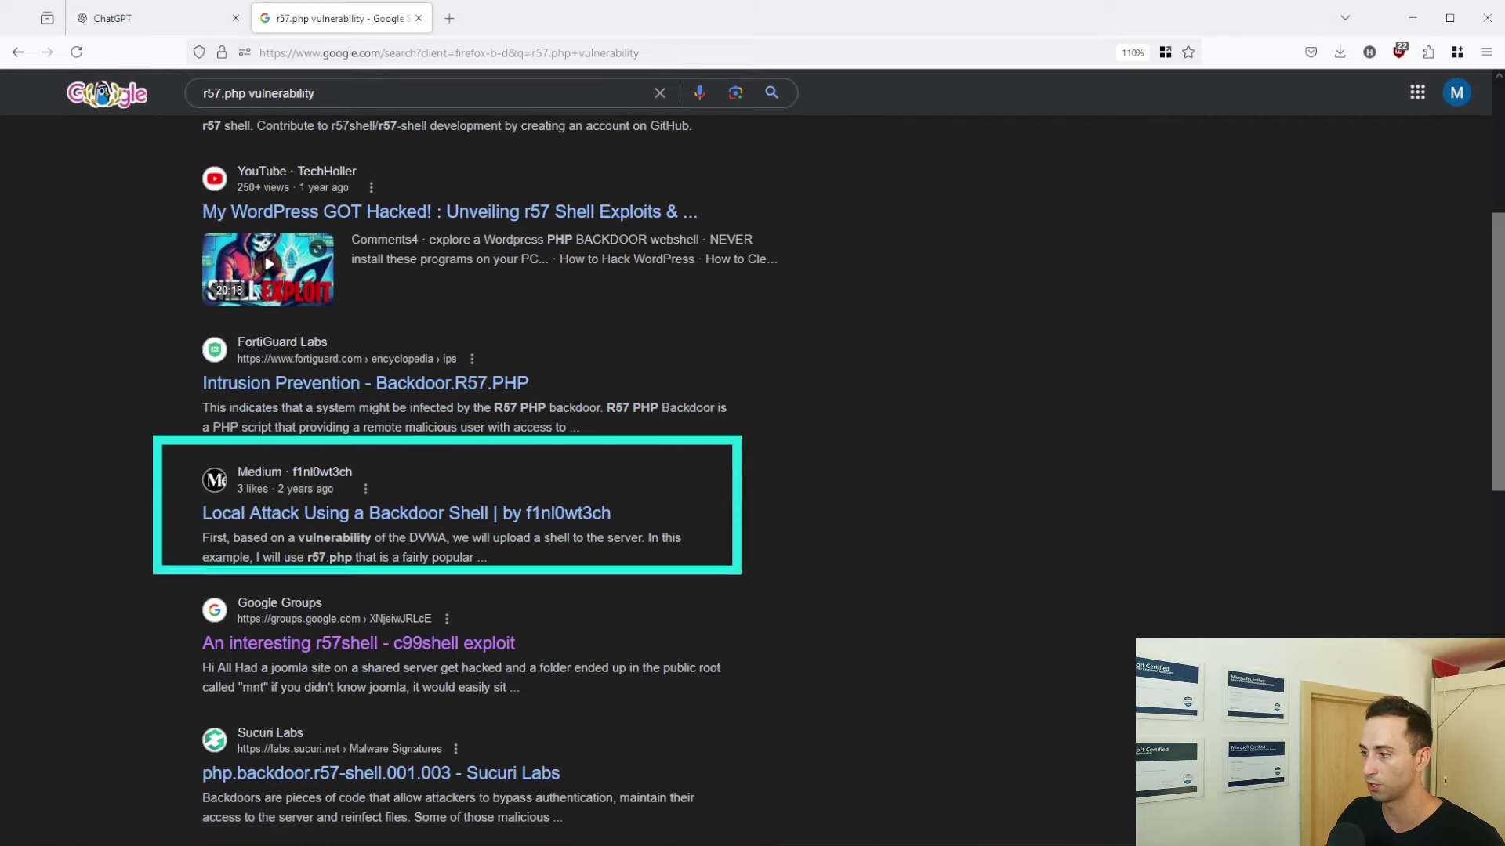
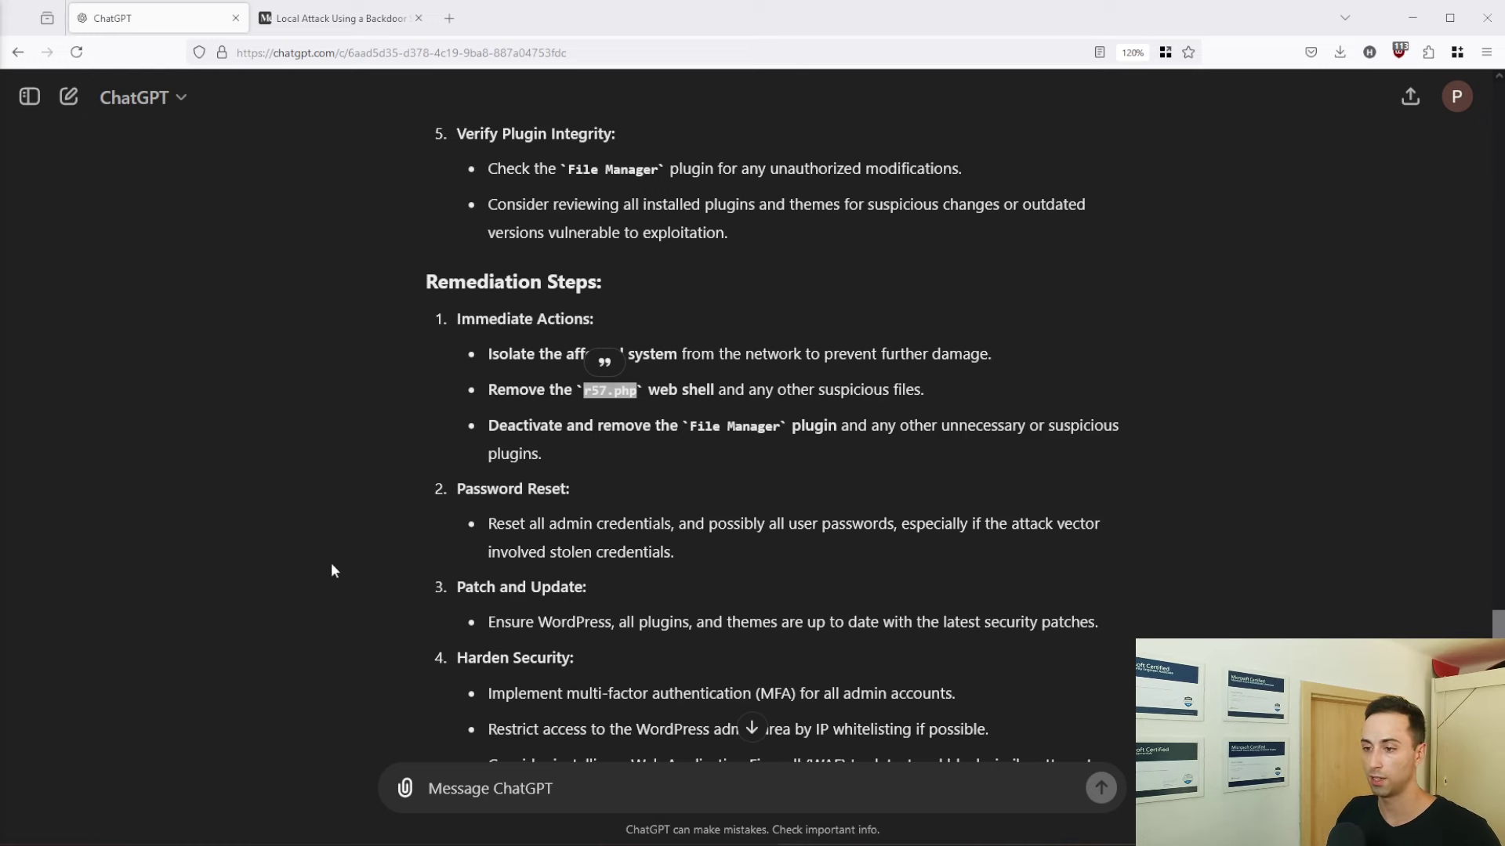
Ask ChatGPT for an e-mail escalating the case to the cyber security responder, including remediation recommendations
scroll(655, 586, "down", 4)
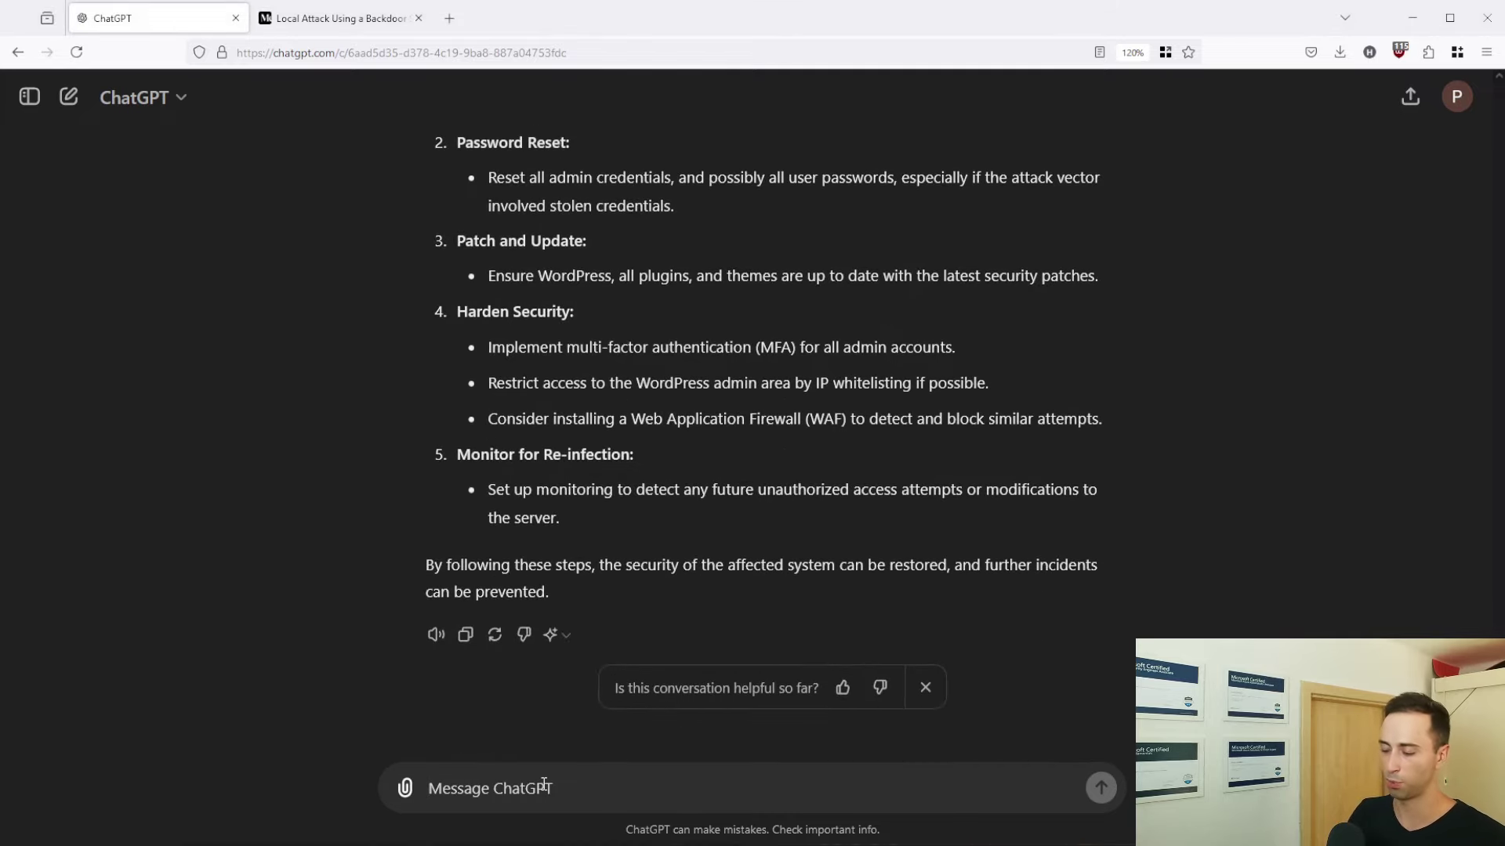
left_click(544, 788)
type("I need to escalate this case to cyber security responder to take action and perform remedation. Can you create a summary message with all the necessary information about the incident. It will be delivered as polite e")
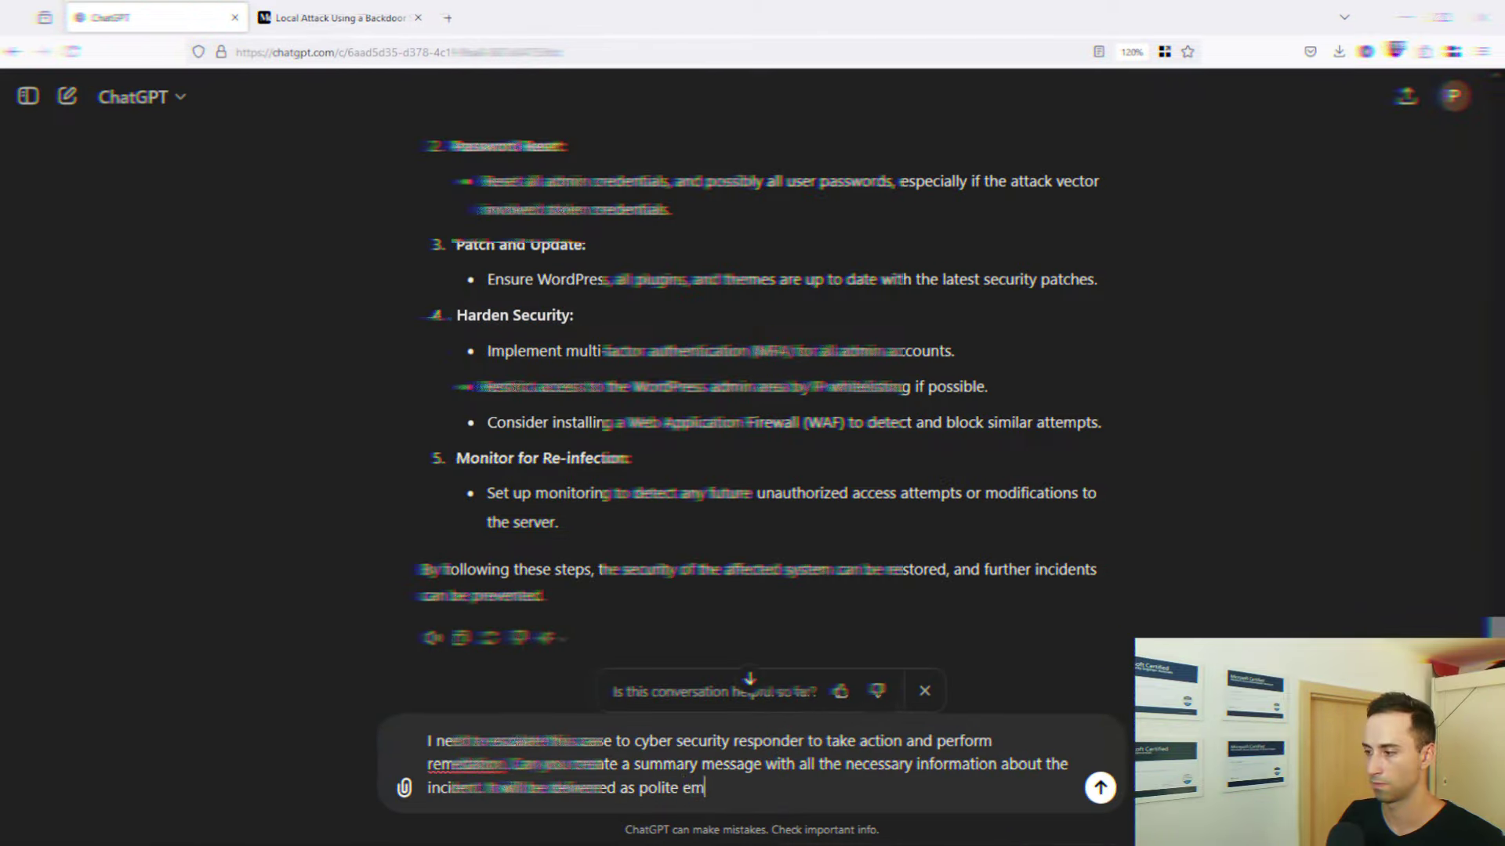
type("-mail message, followed by immediate call.")
key("shift+Return")
key("shift+Return")
type("It needs to also include recommendation for remediation action.")
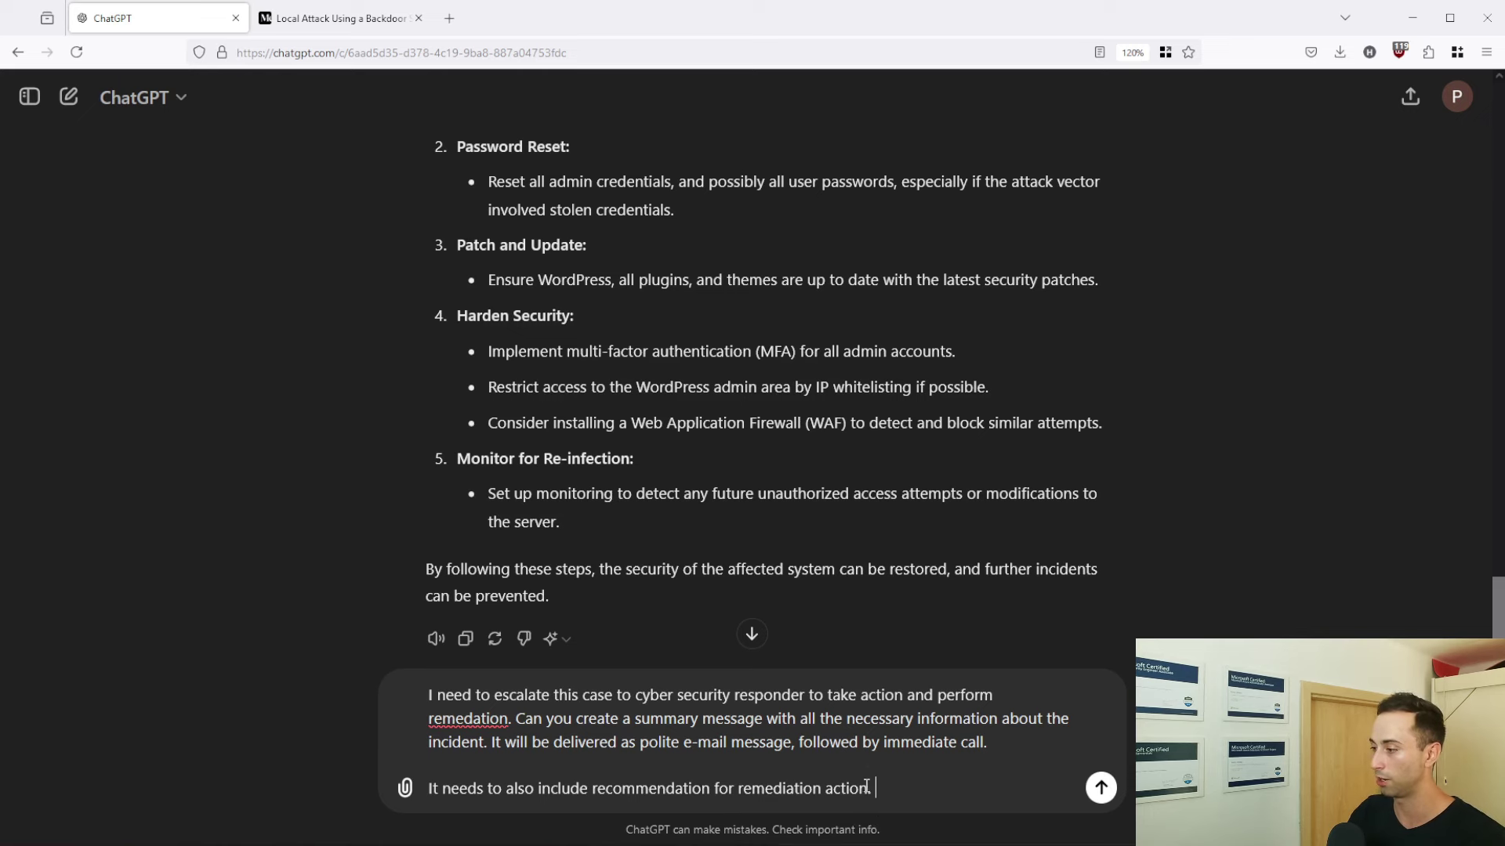
key("Return")
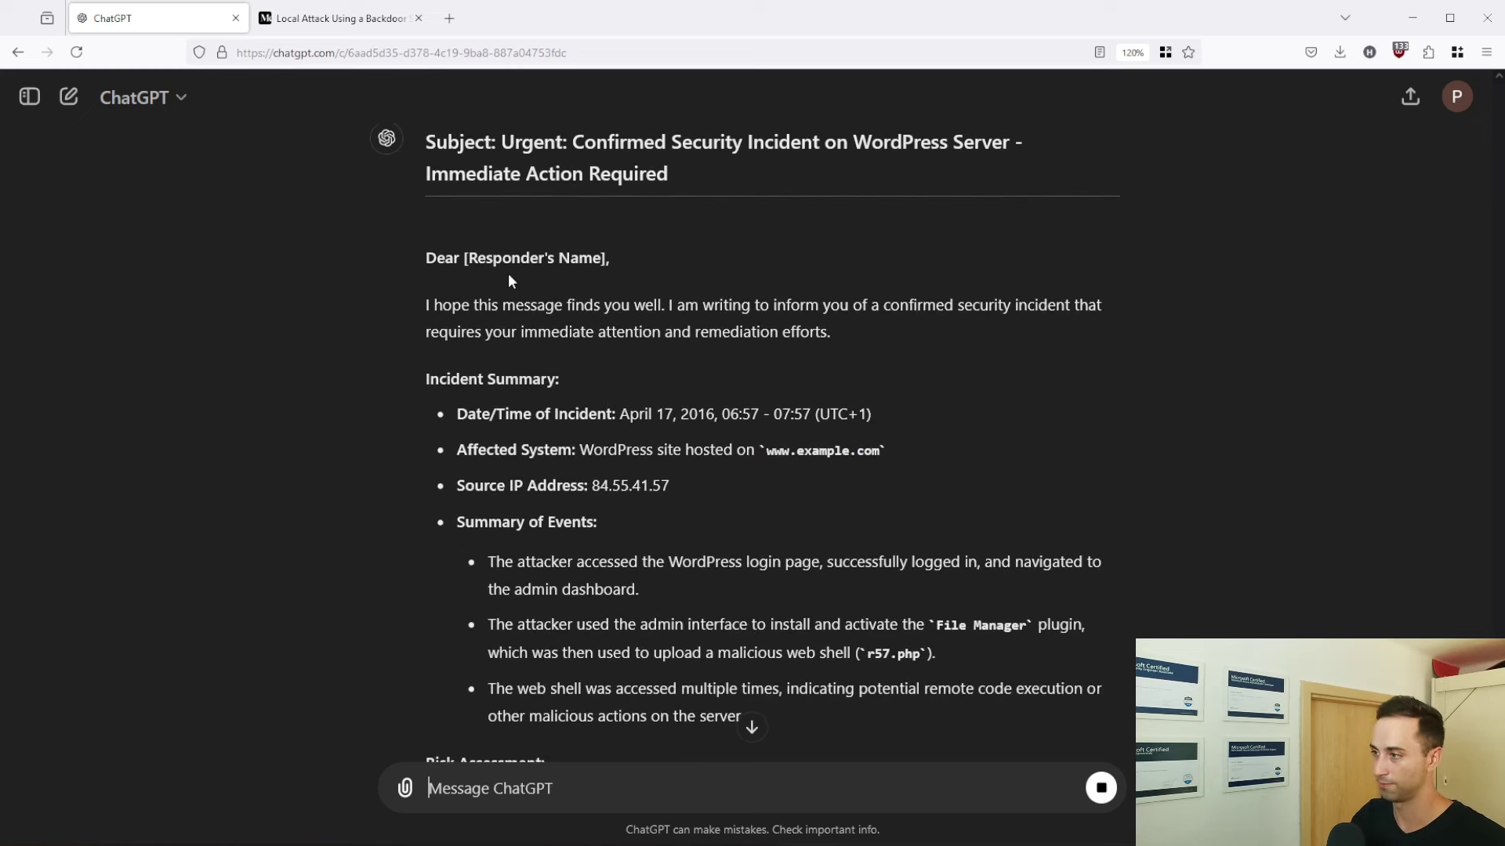
Scroll through the generated urgent incident e-mail to review its summary, risk assessment, remediation and next steps
scroll(508, 281, "down", 2)
scroll(510, 302, "up", 2)
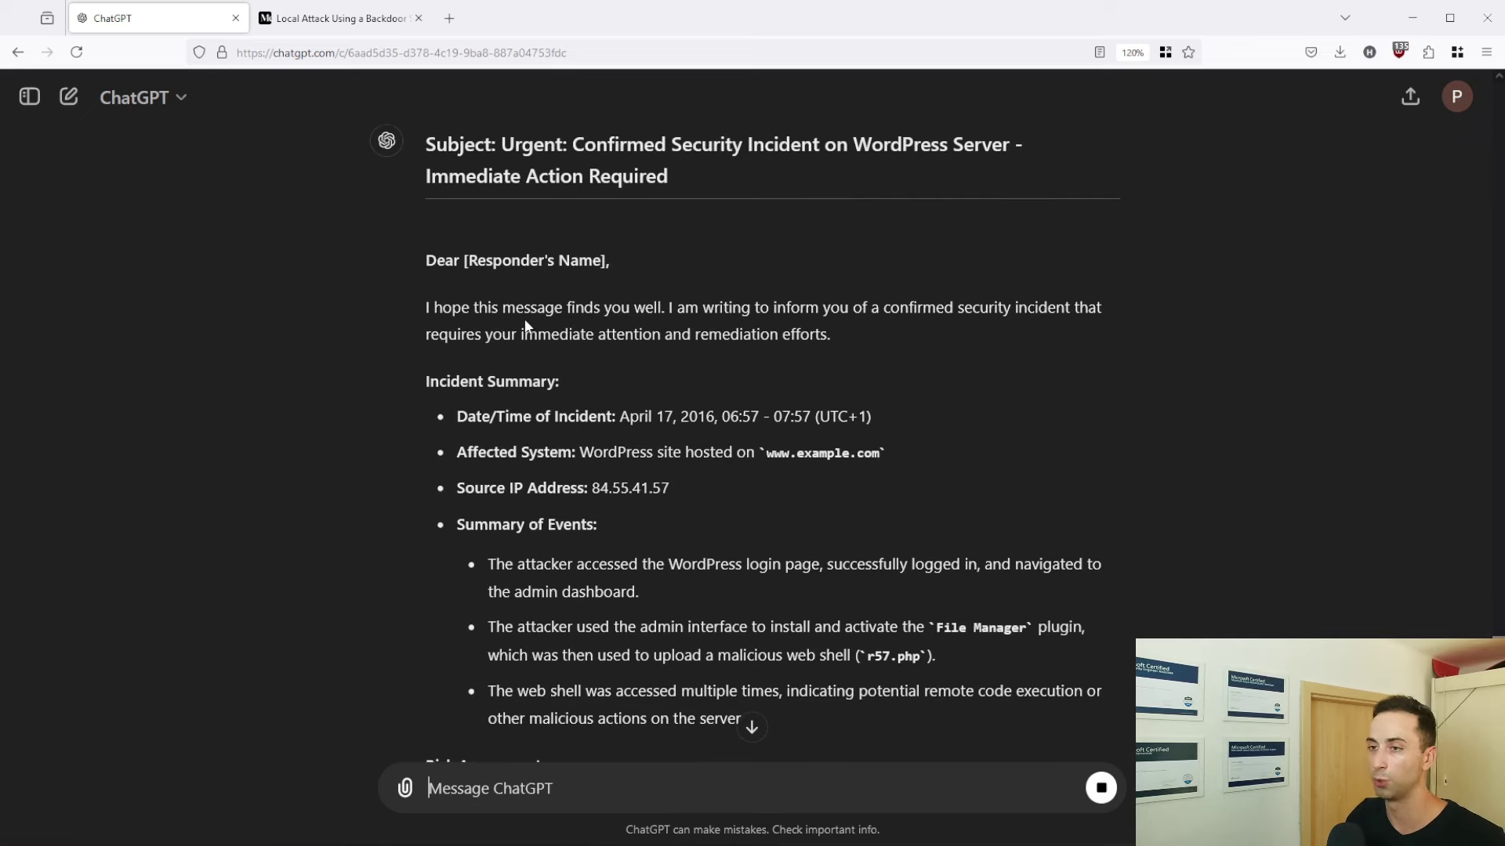
scroll(520, 325, "down", 5)
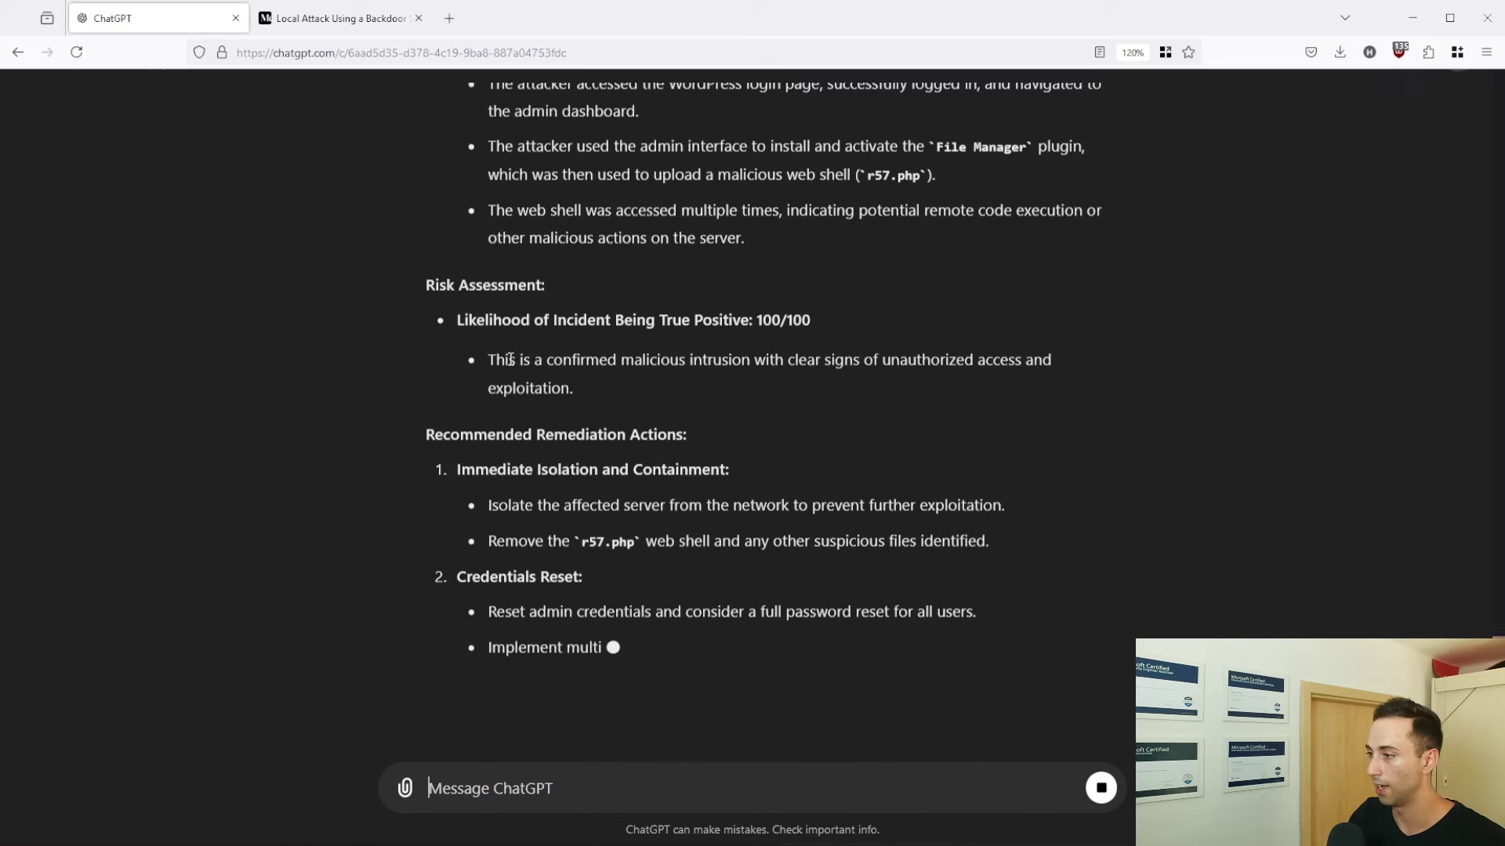
scroll(680, 407, "up", 5)
scroll(673, 312, "down", 7)
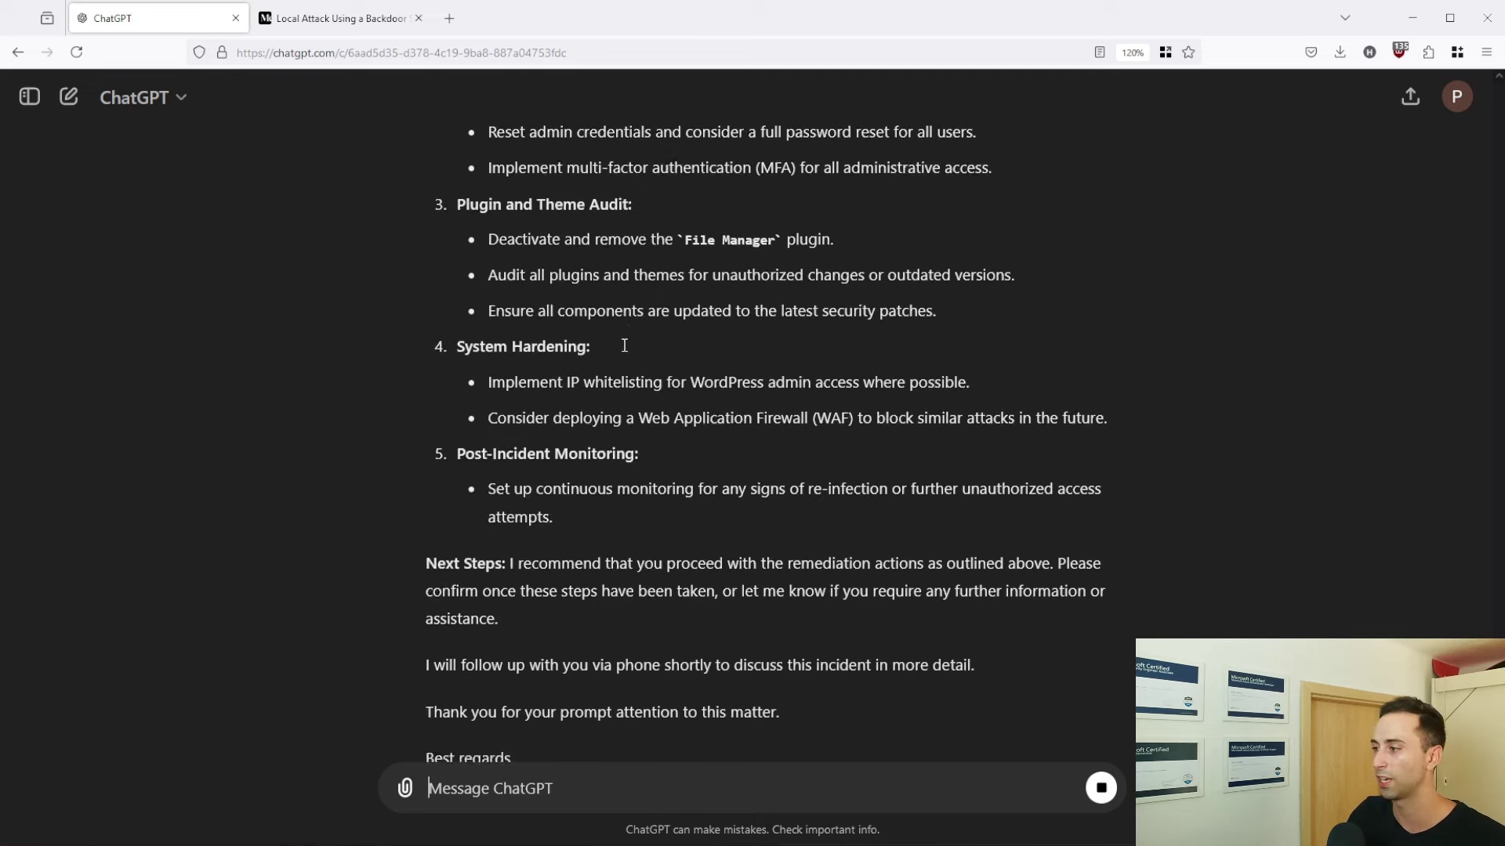
scroll(596, 348, "up", 2)
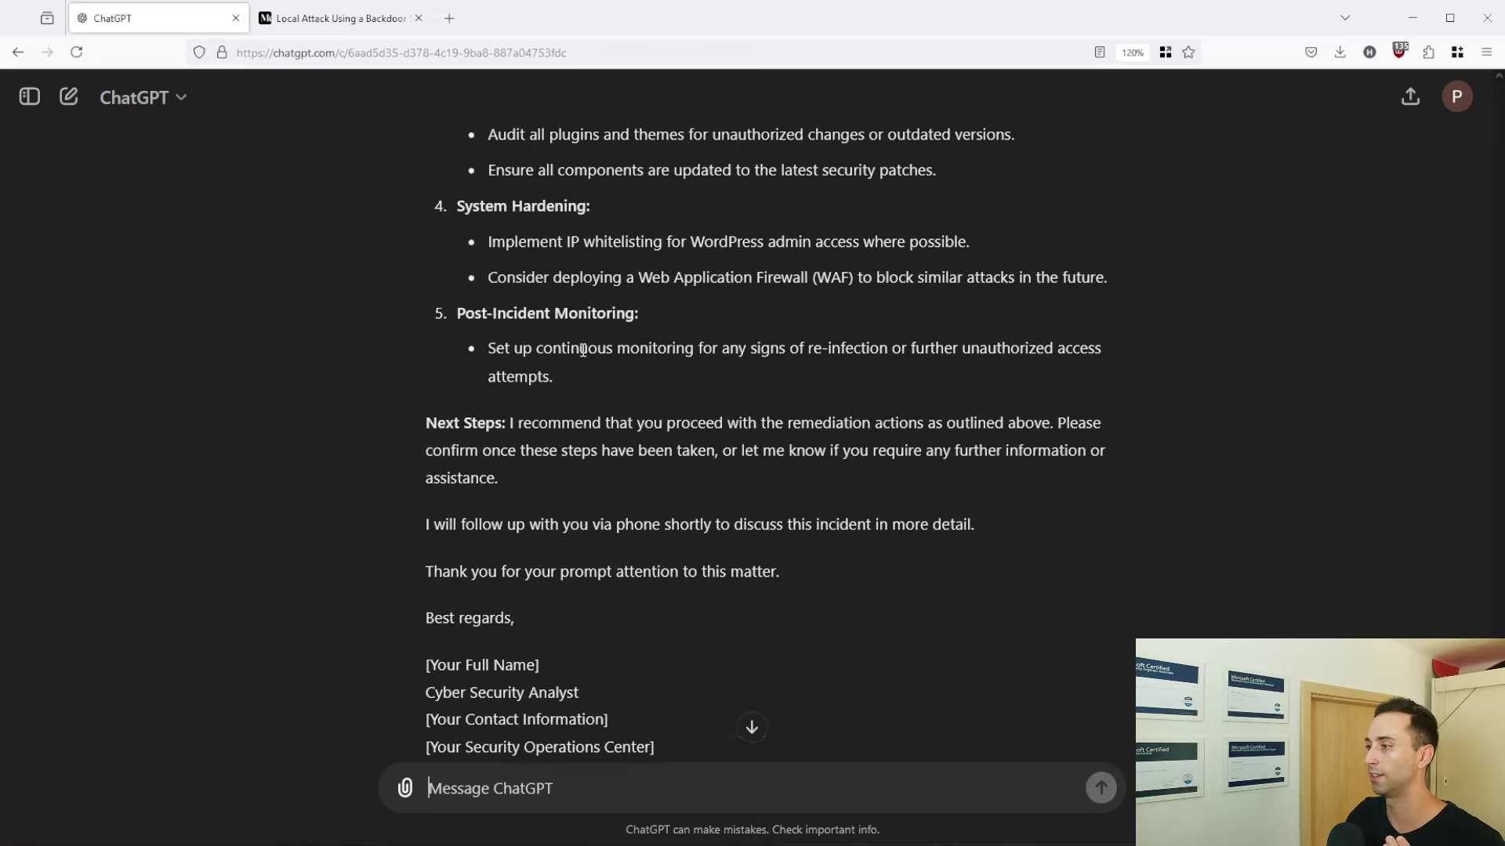
scroll(583, 350, "up", 6)
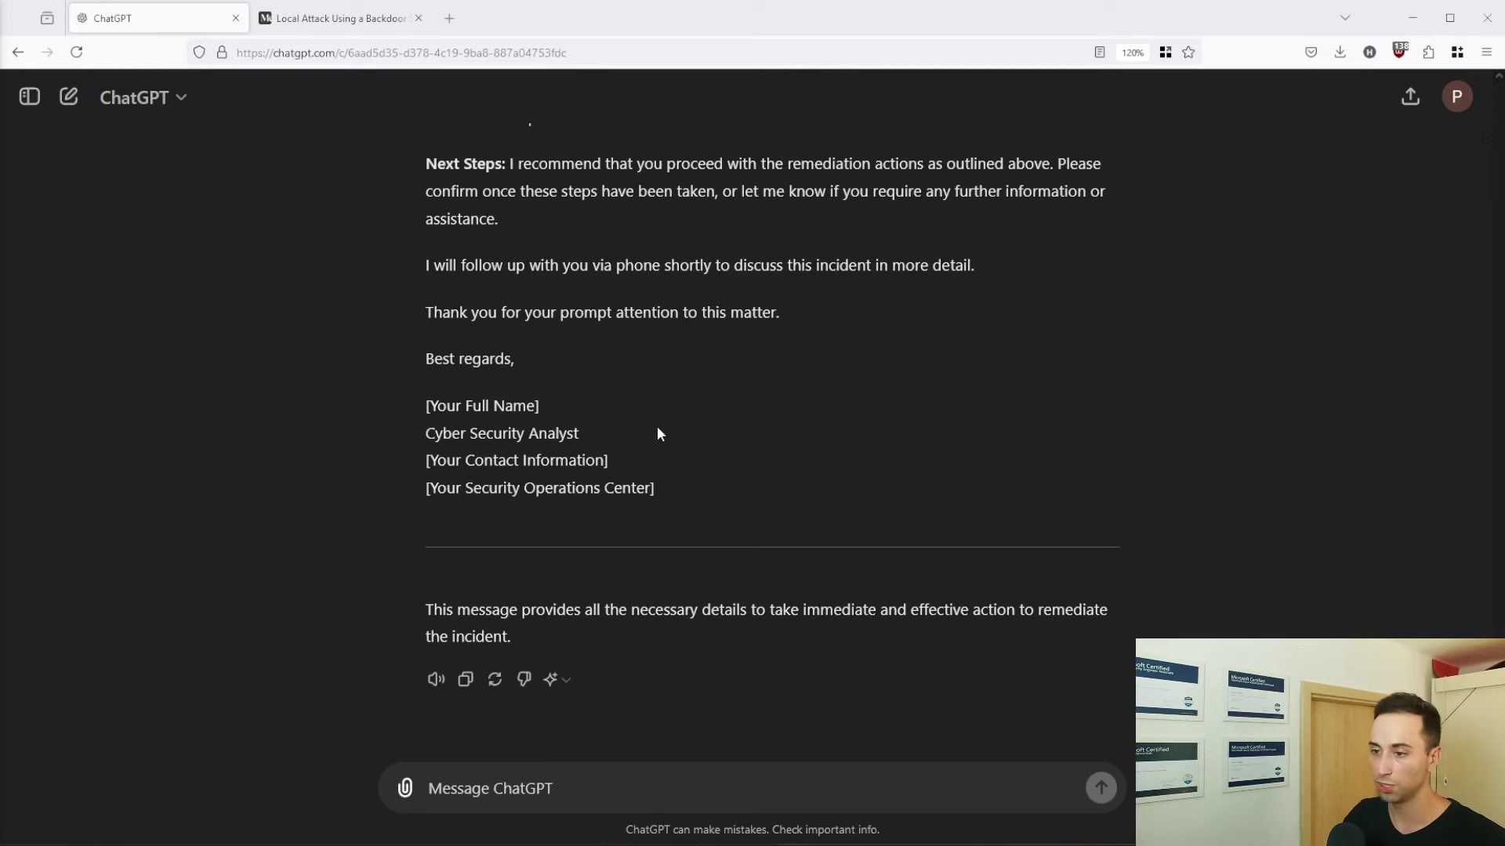
scroll(703, 440, "up", 15)
scroll(702, 441, "up", 20)
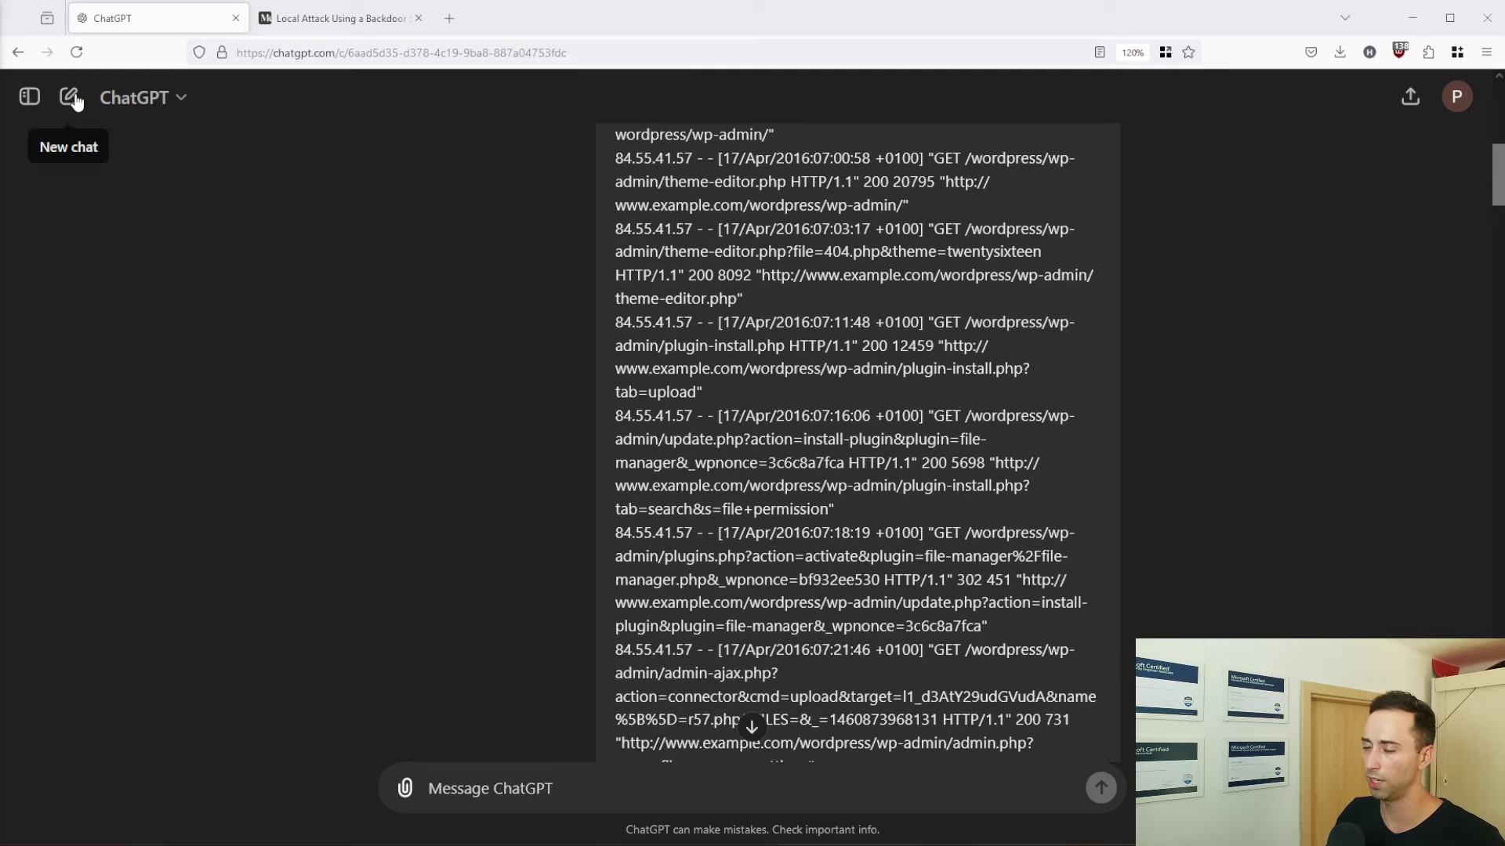
In a new chat, paste the Email removal request e-mail and ask ChatGPT whether anything looks suspicious
left_click(73, 98)
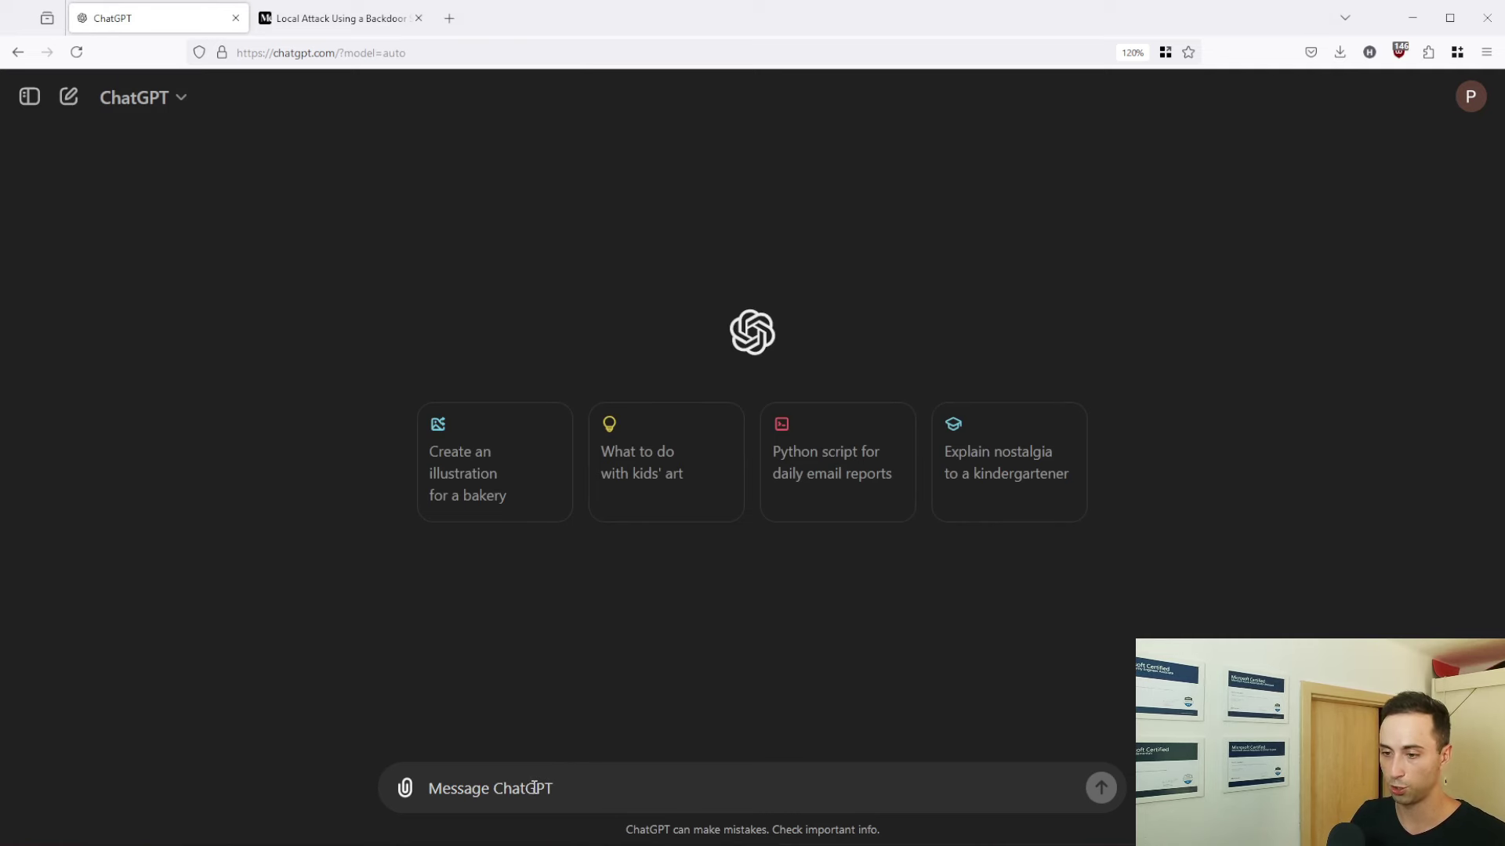
type("Can you scan this em")
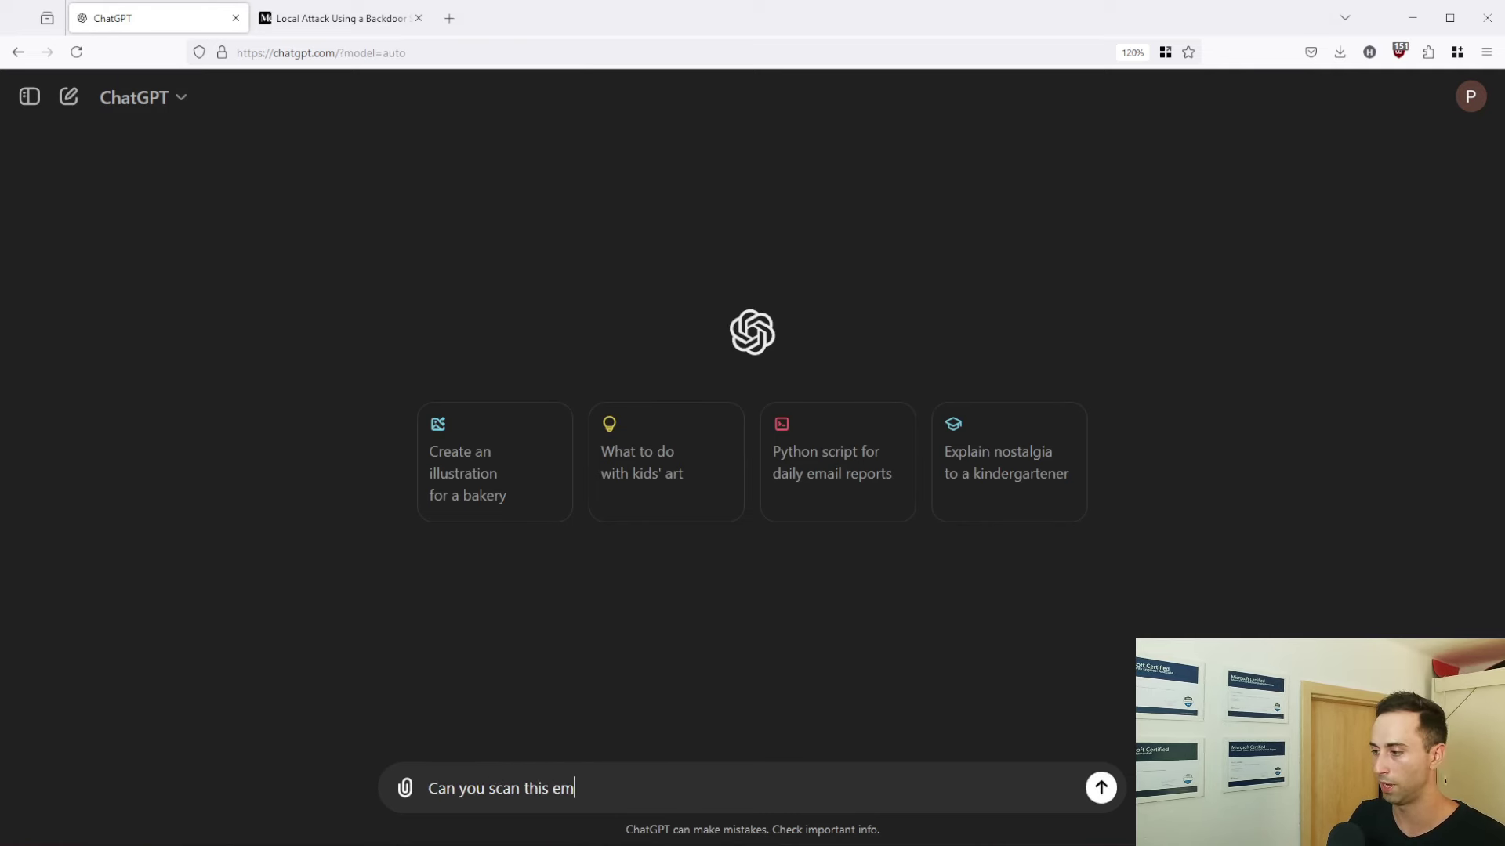
type("ail if you ")
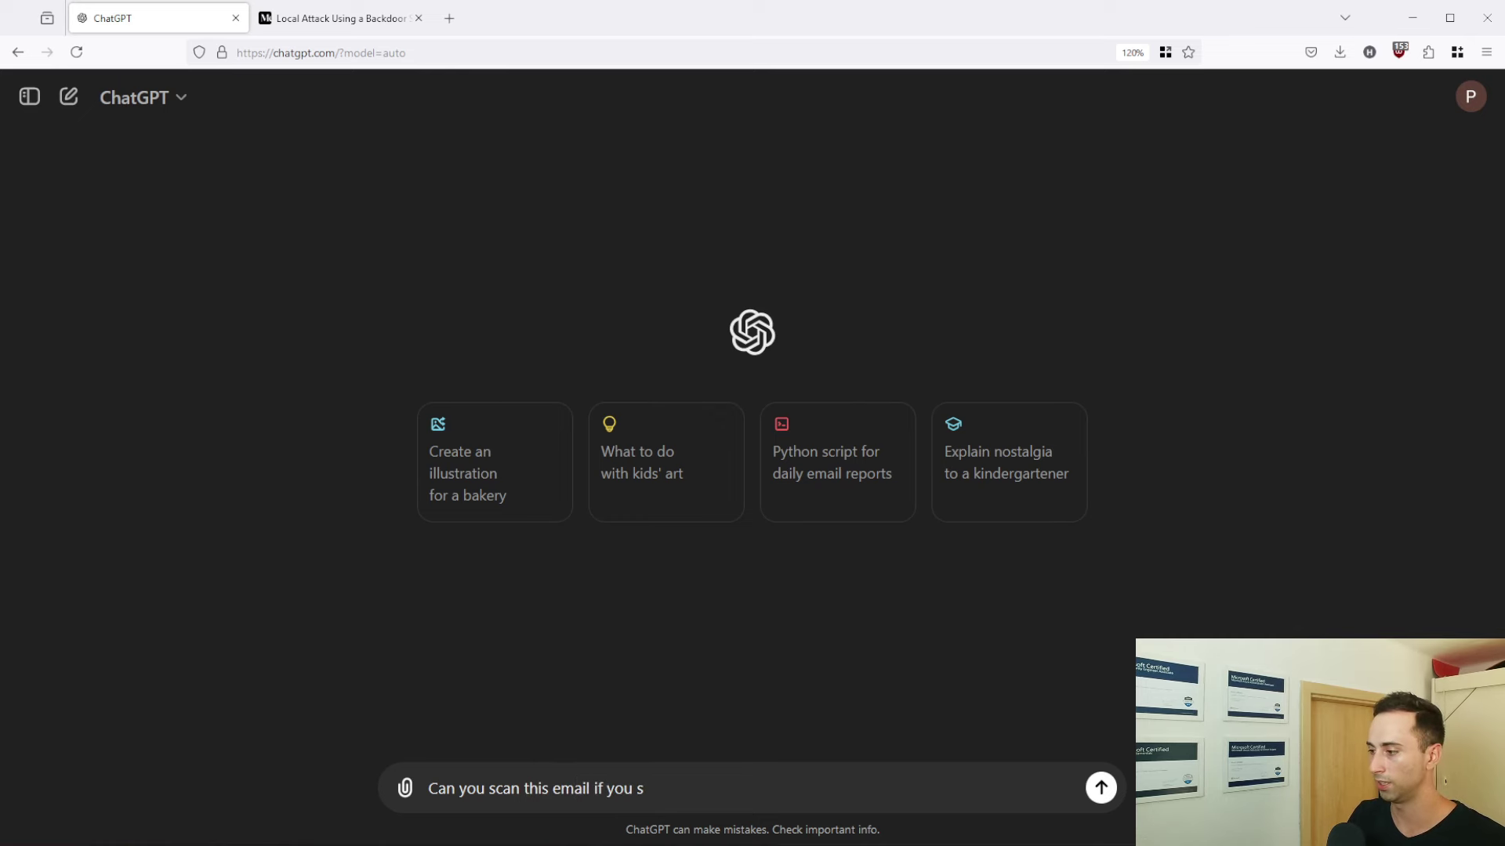
type("see something")
type(" susp")
key("BackSpace")
type("spicous")
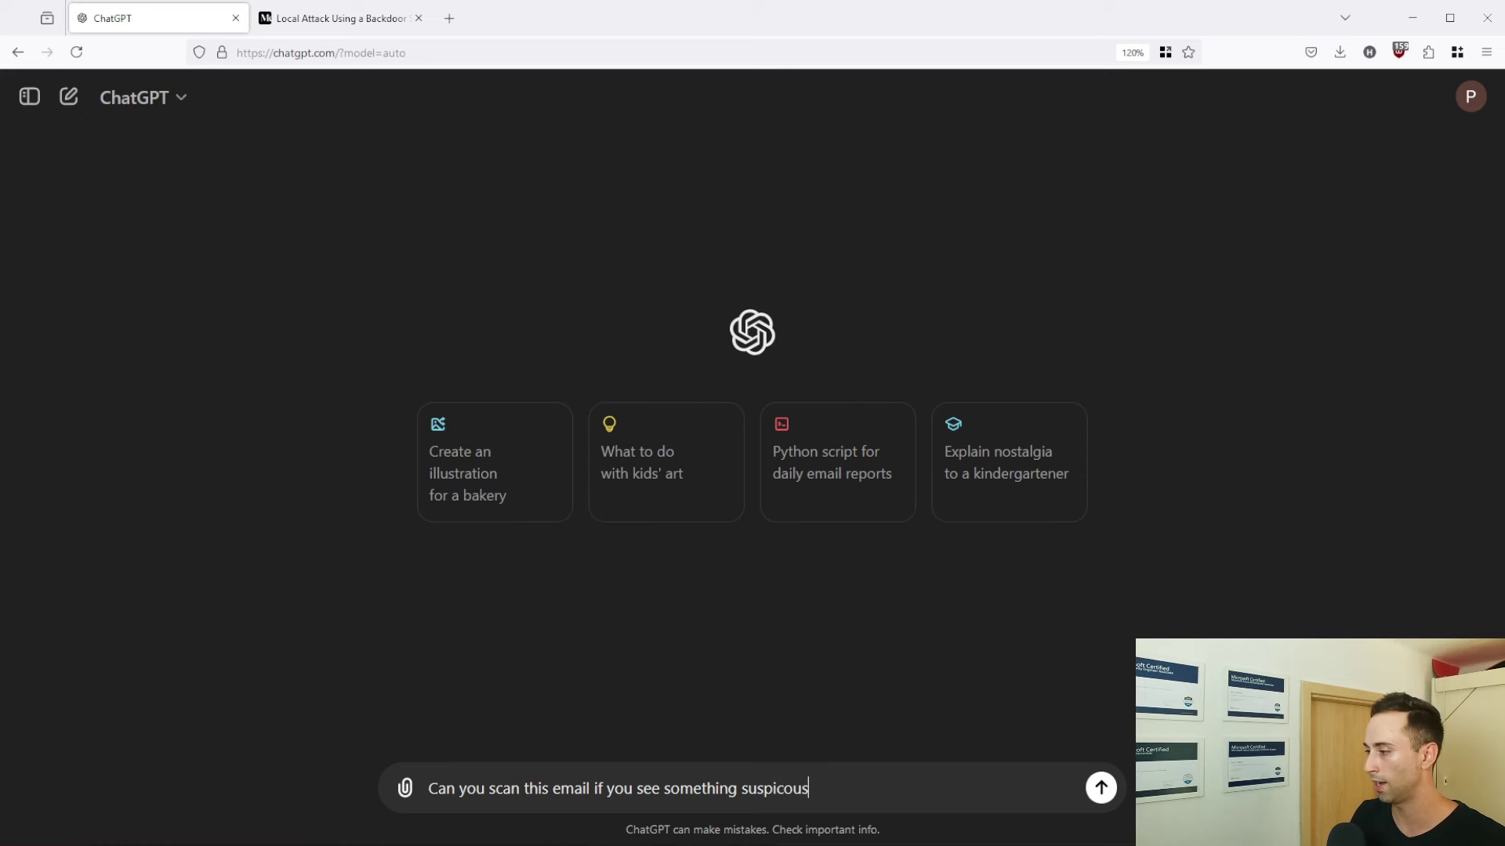
type("?")
key("shift+Return")
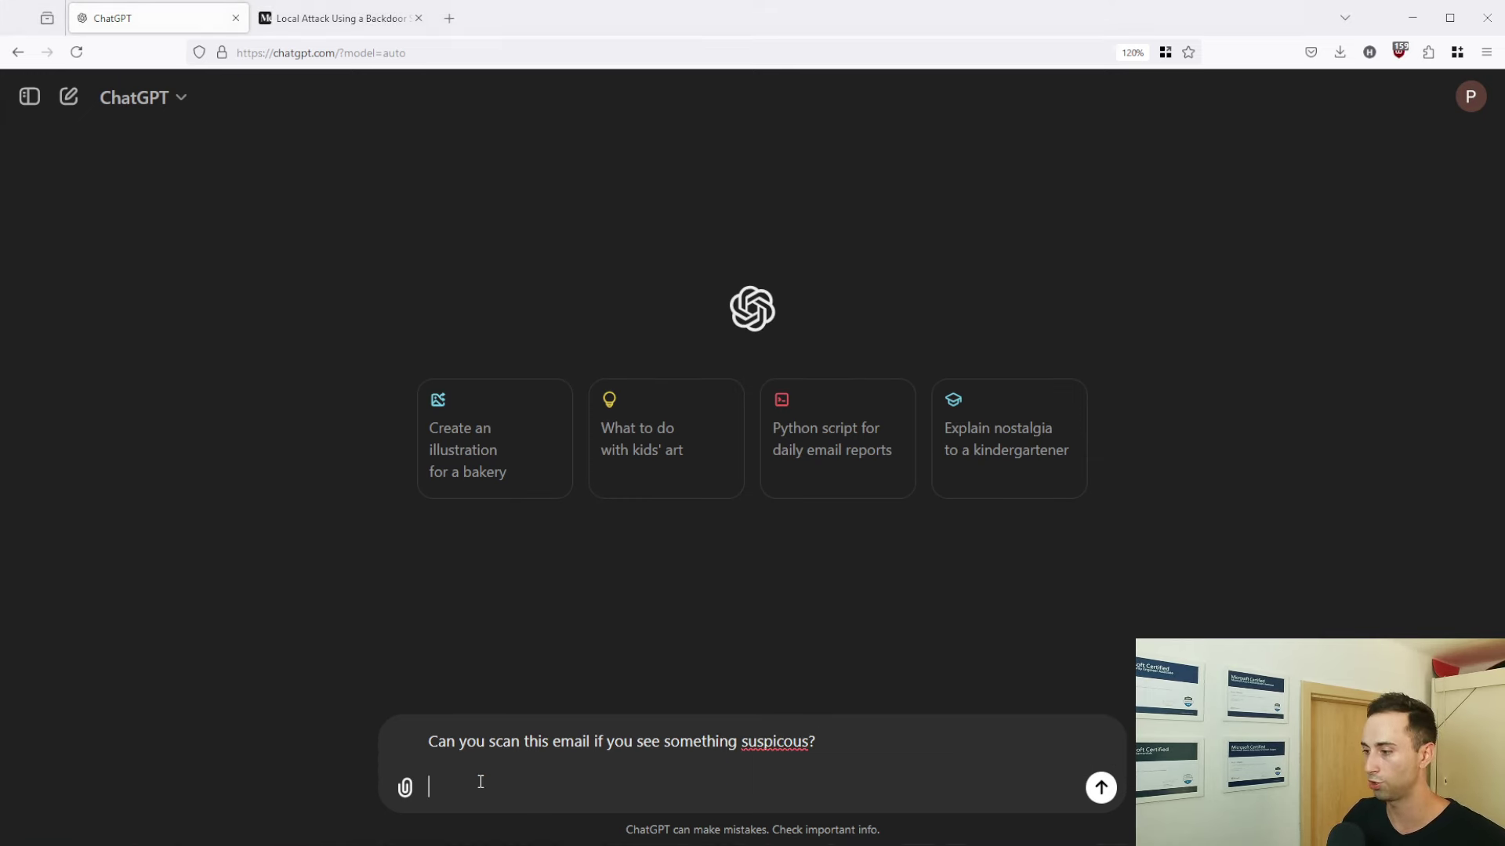
key("ctrl+v")
key("Return")
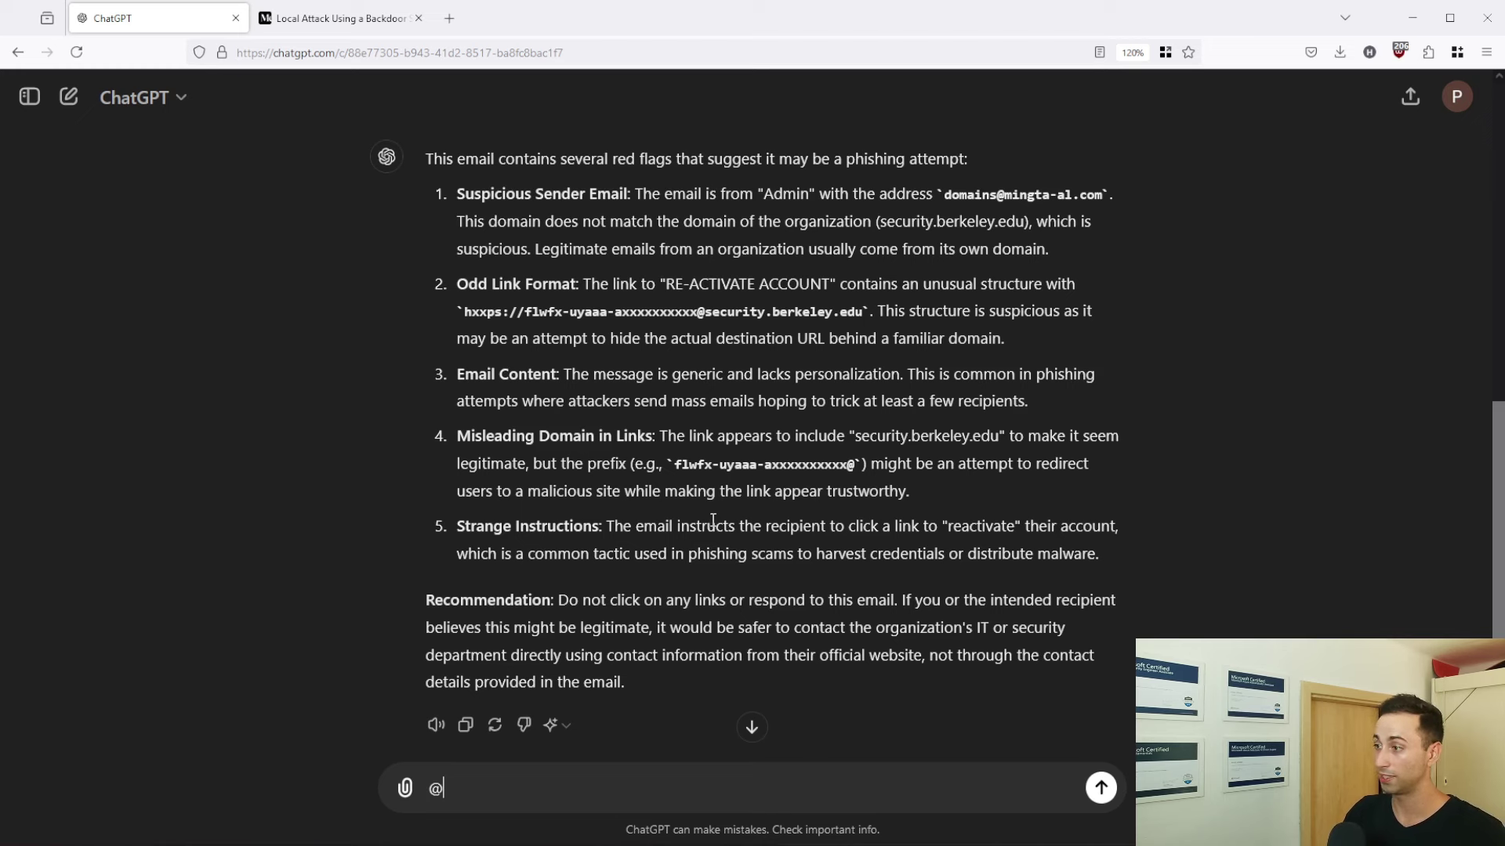
scroll(697, 515, "up", 1)
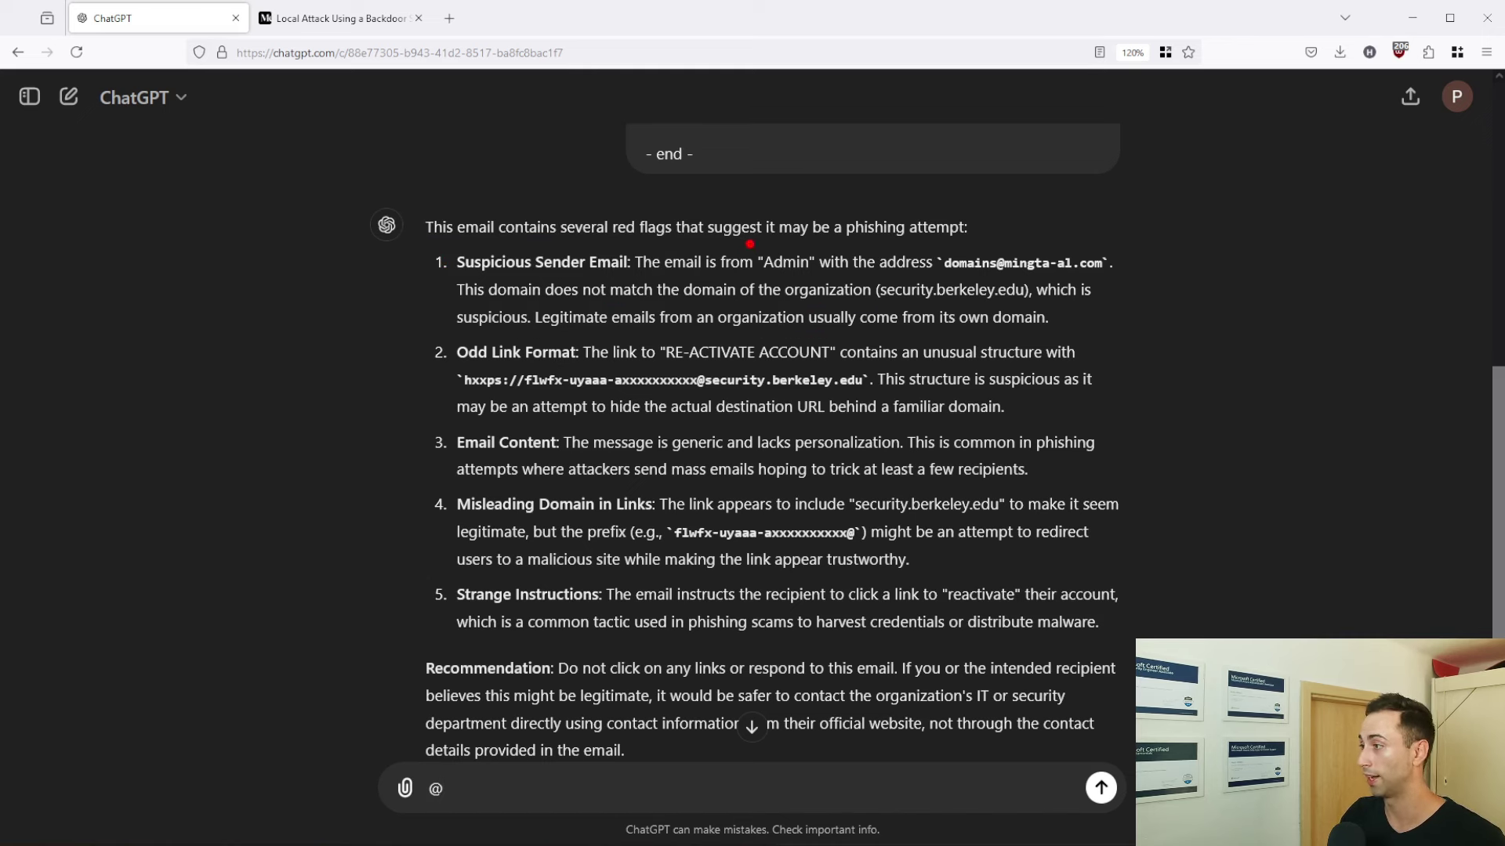
left_click_drag(796, 248, 1141, 282)
key("Escape")
left_click_drag(994, 245, 1144, 289)
key("Escape")
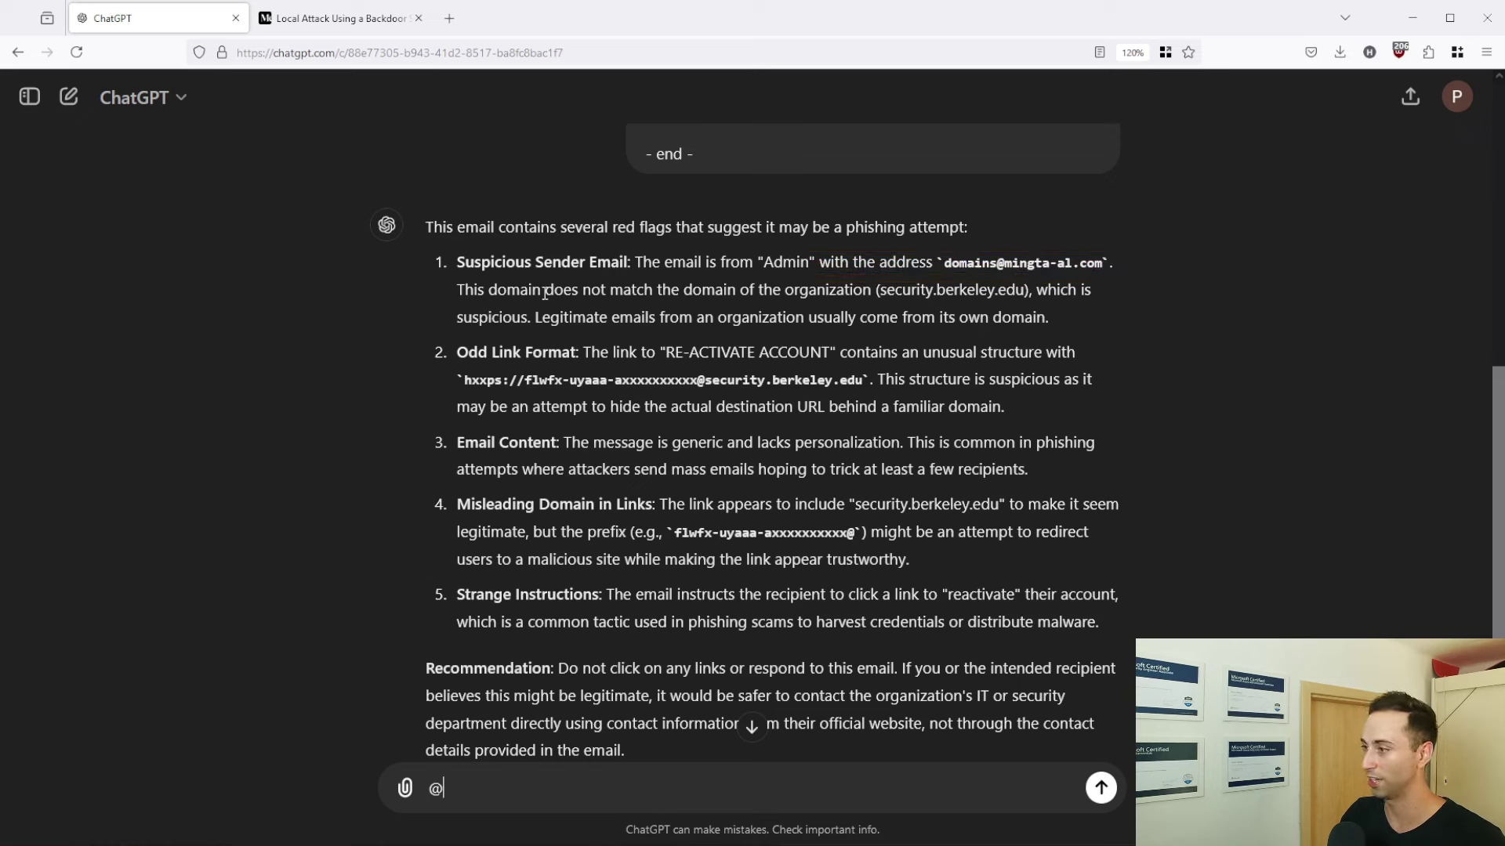
mouse_move(436, 273)
left_mouse_down()
mouse_move(531, 299)
mouse_move(969, 346)
mouse_move(1141, 338)
left_mouse_up()
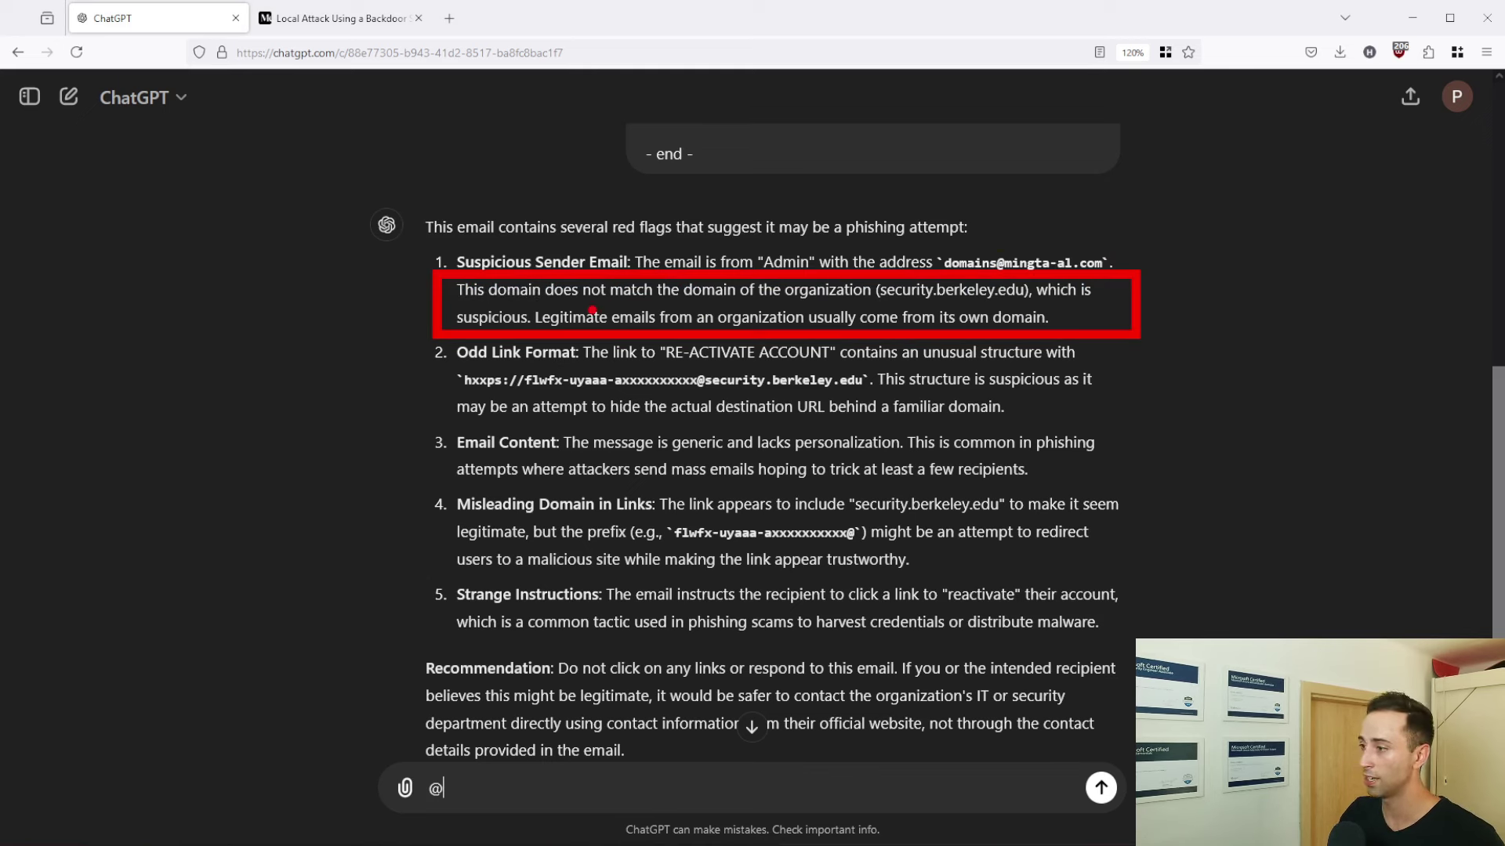
key("Escape")
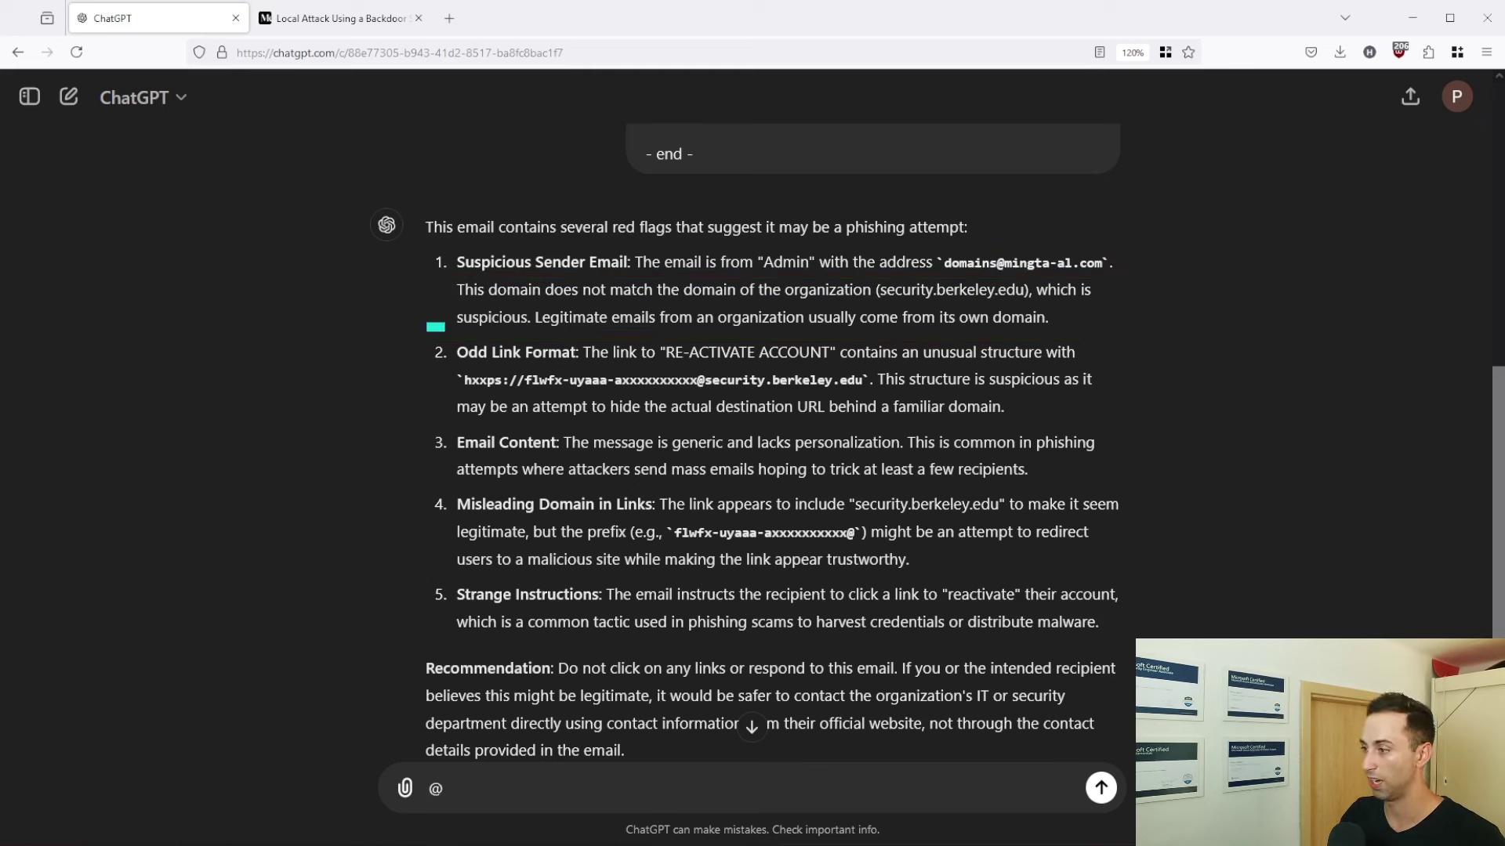
left_click_drag(451, 331, 584, 370)
key("Escape")
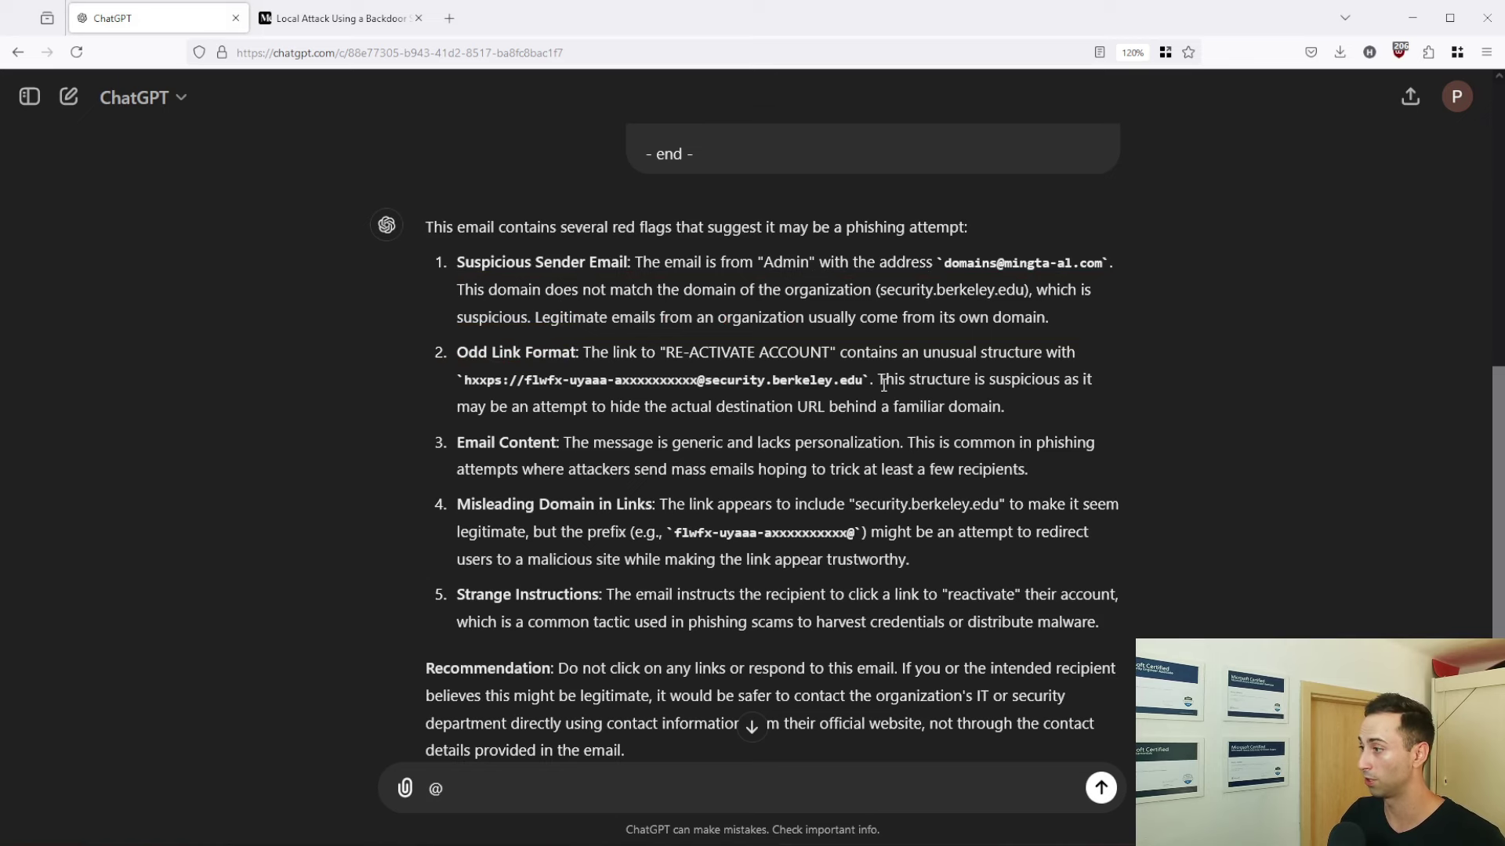
left_click_drag(825, 330, 1101, 369)
key("Escape")
scroll(957, 392, "down", 1)
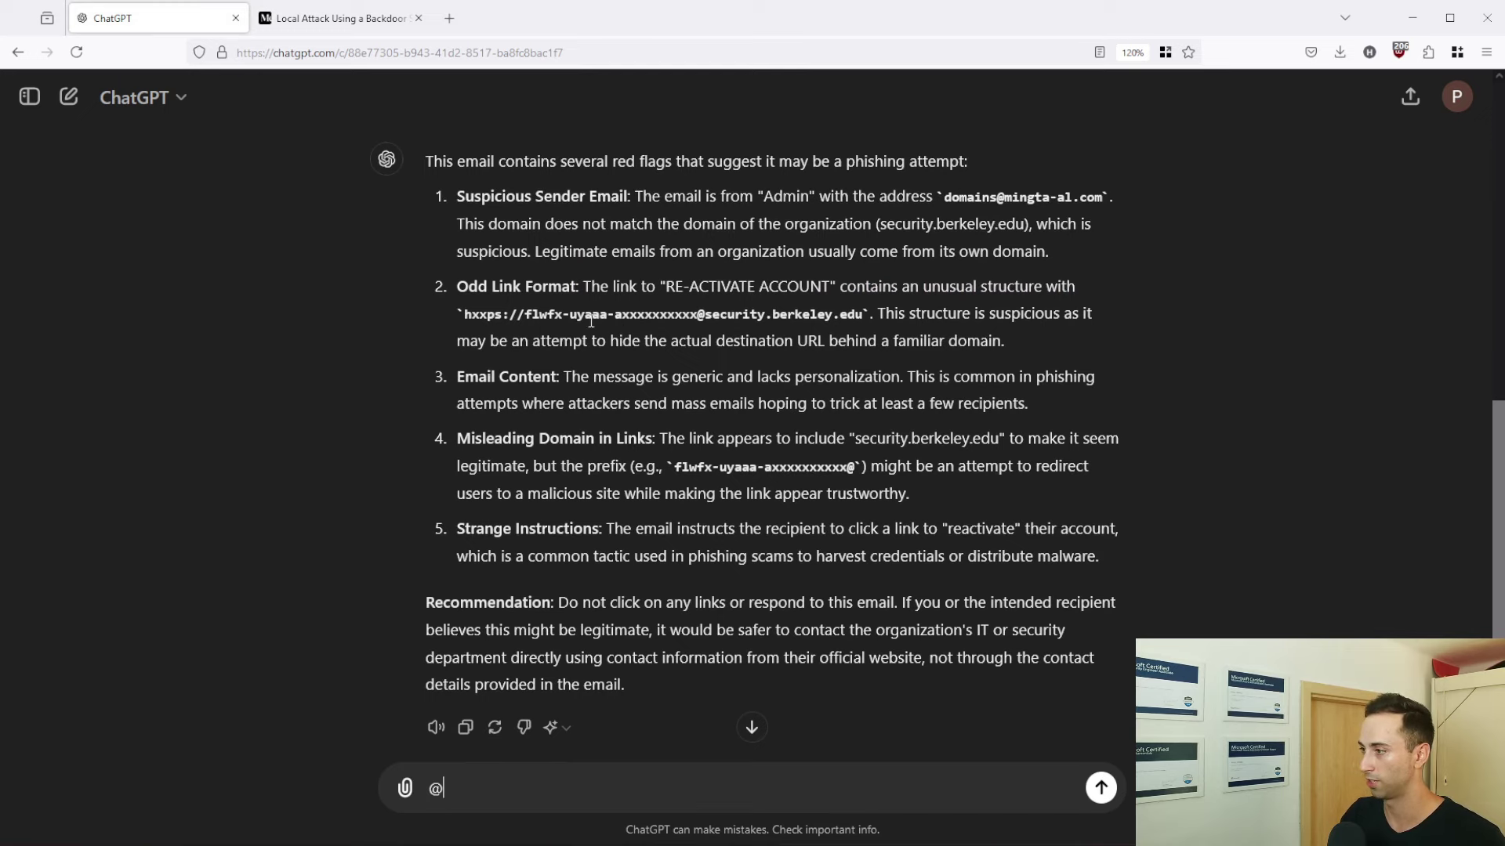
scroll(478, 305, "down", 1)
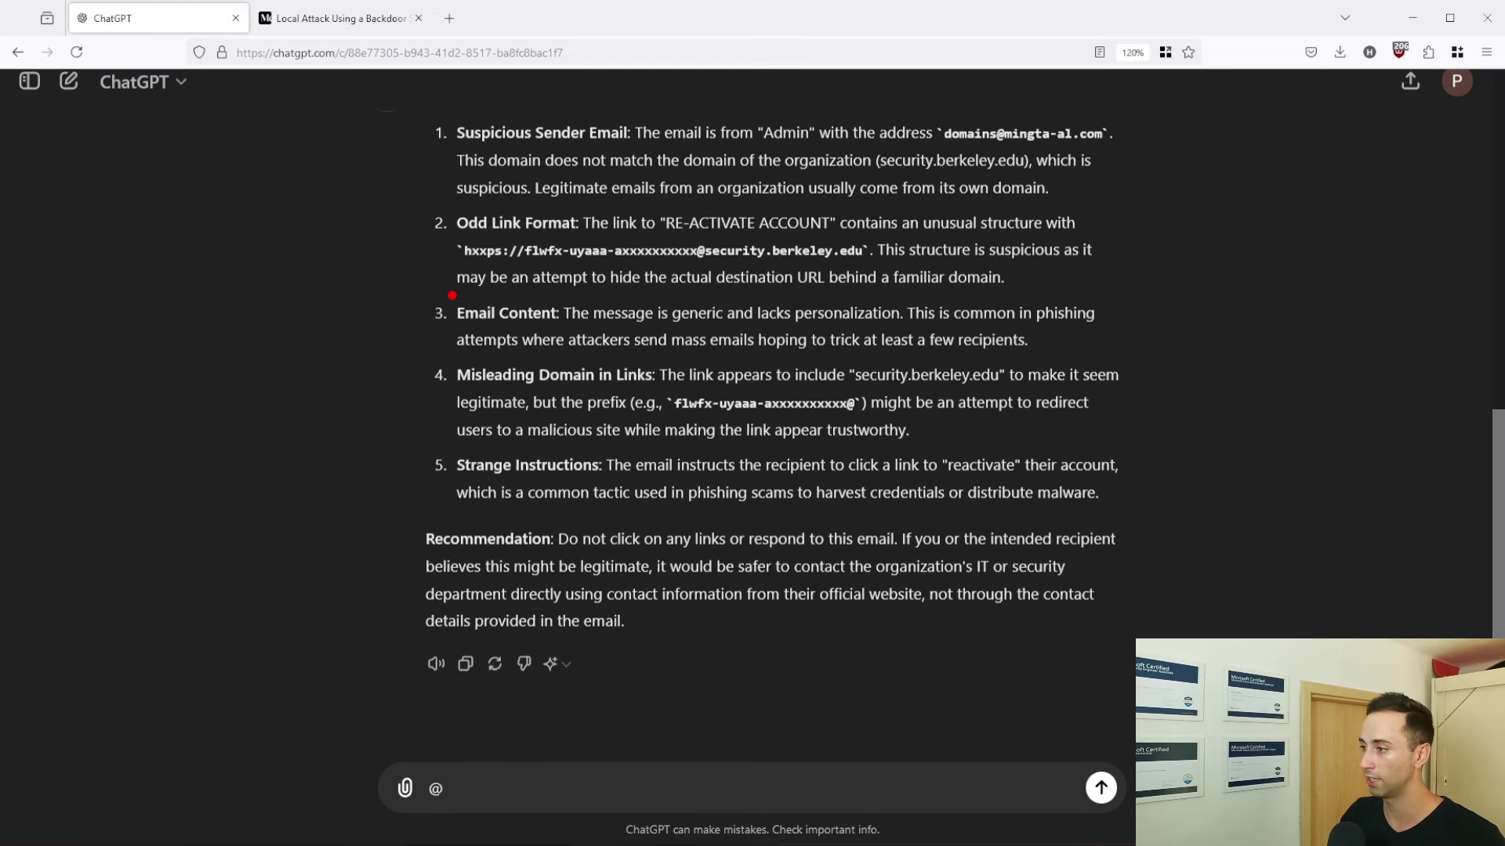
mouse_move(559, 298)
left_mouse_down()
mouse_move(684, 323)
mouse_move(1147, 349)
left_mouse_up()
key("Escape")
key("Escape")
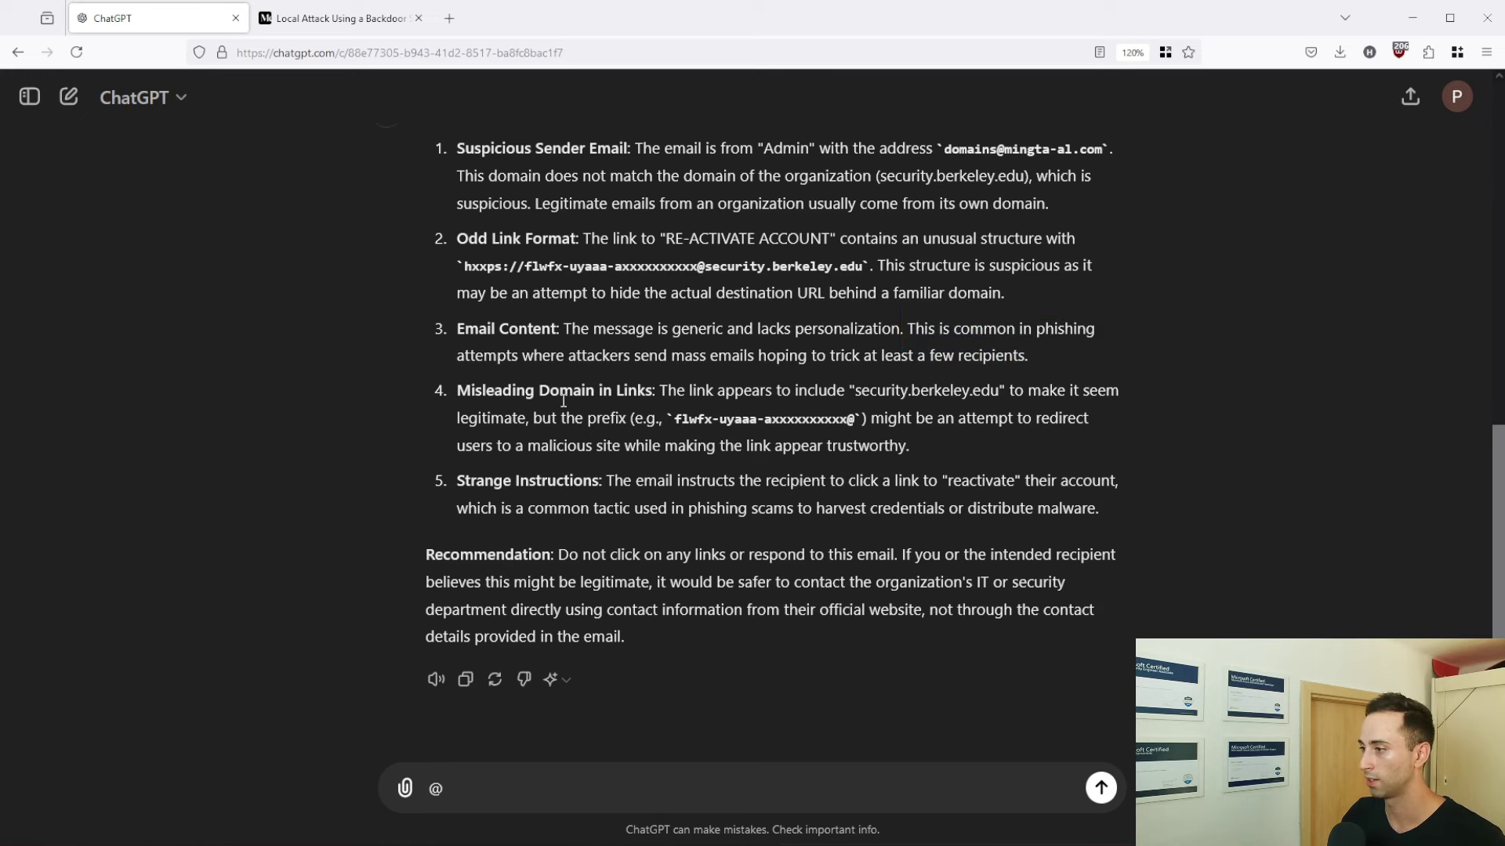
left_click_drag(414, 366, 1152, 469)
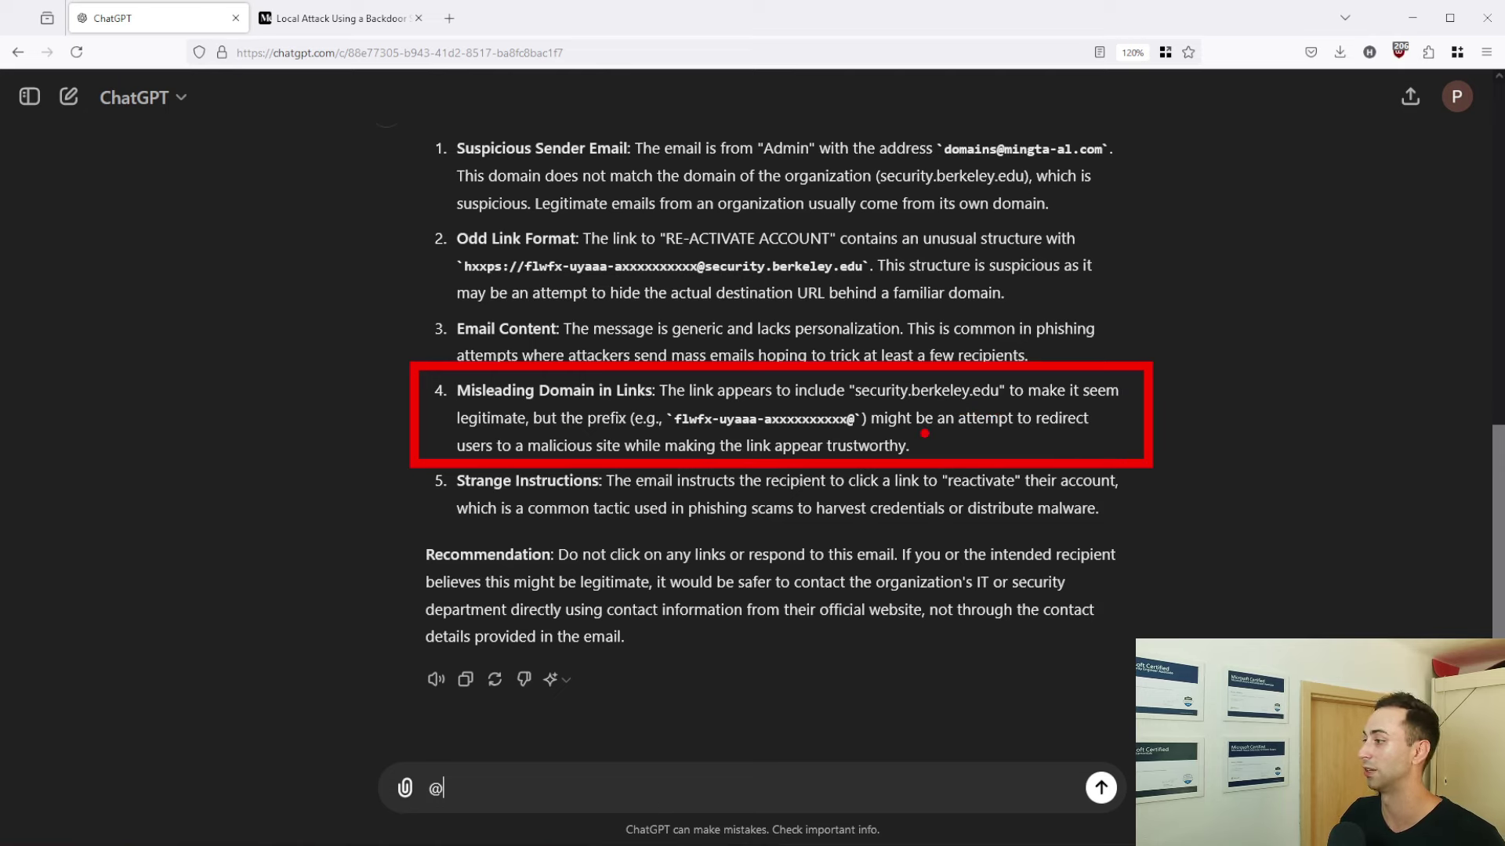
key("Escape")
scroll(635, 416, "down", 1)
scroll(425, 453, "up", 1)
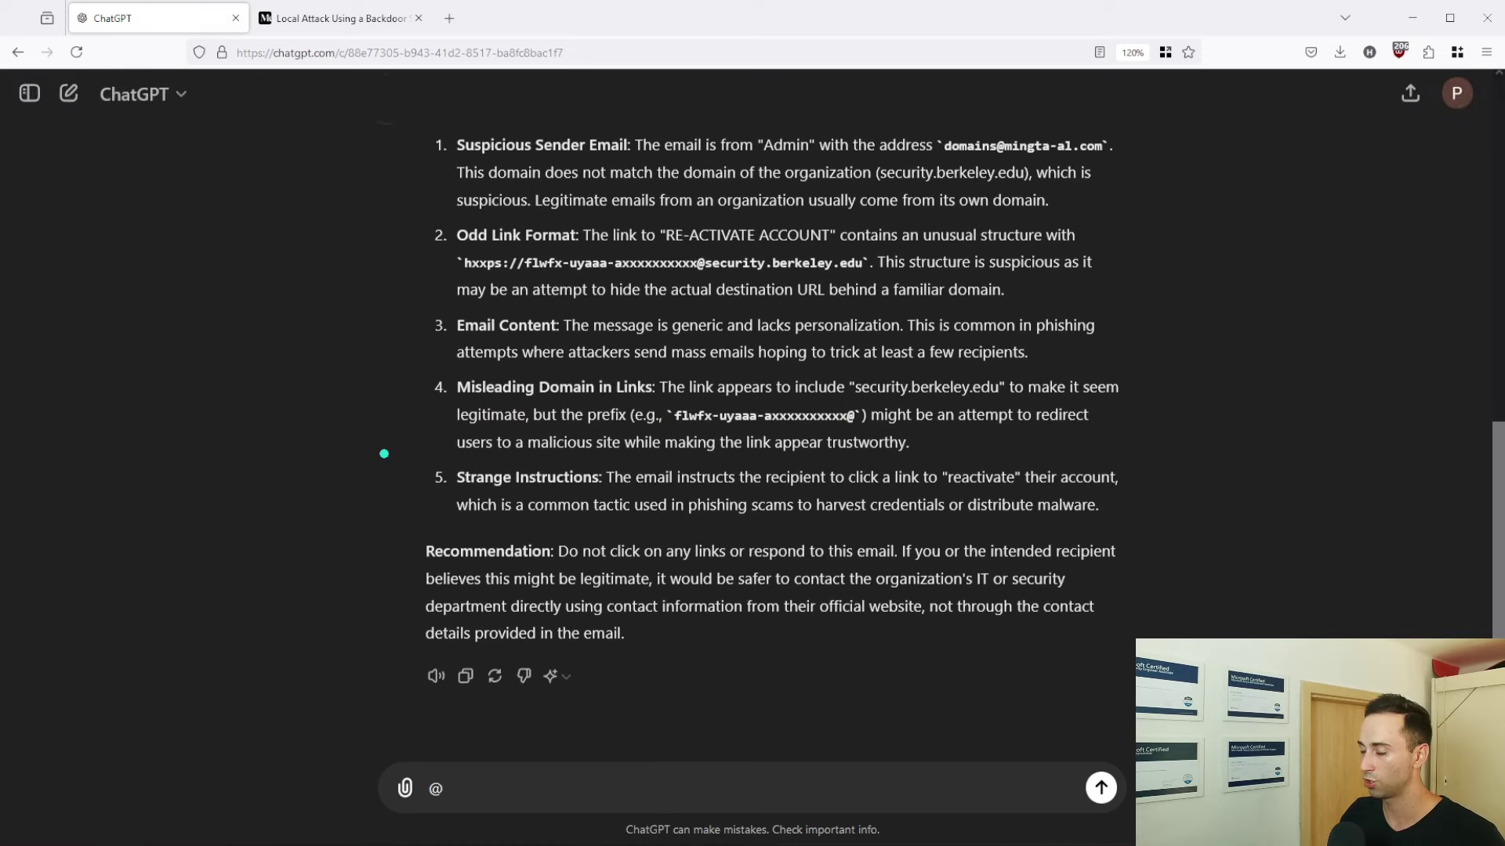
left_click_drag(386, 453, 1190, 526)
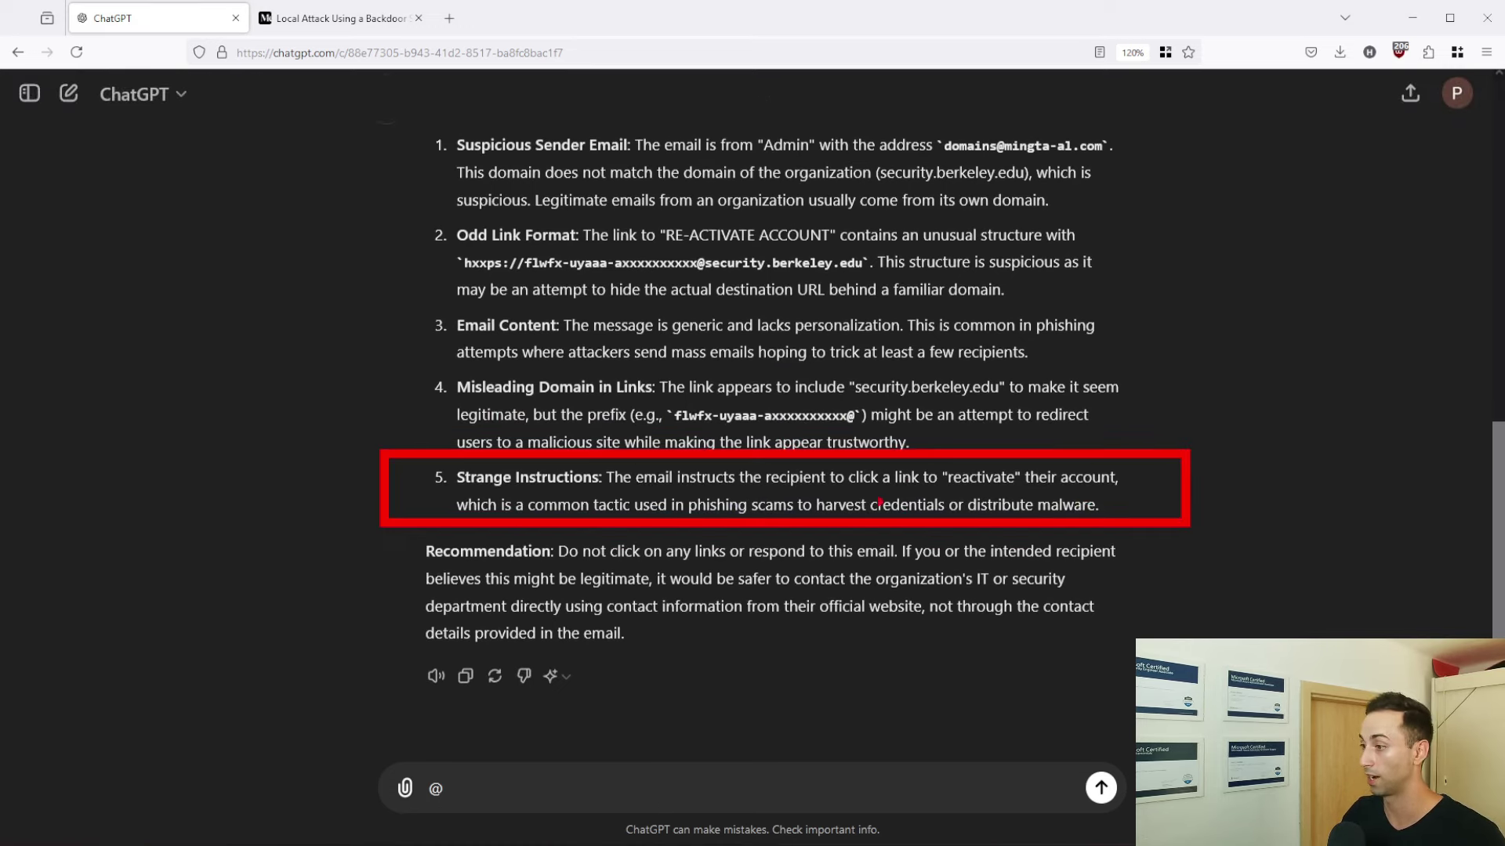
key("Escape")
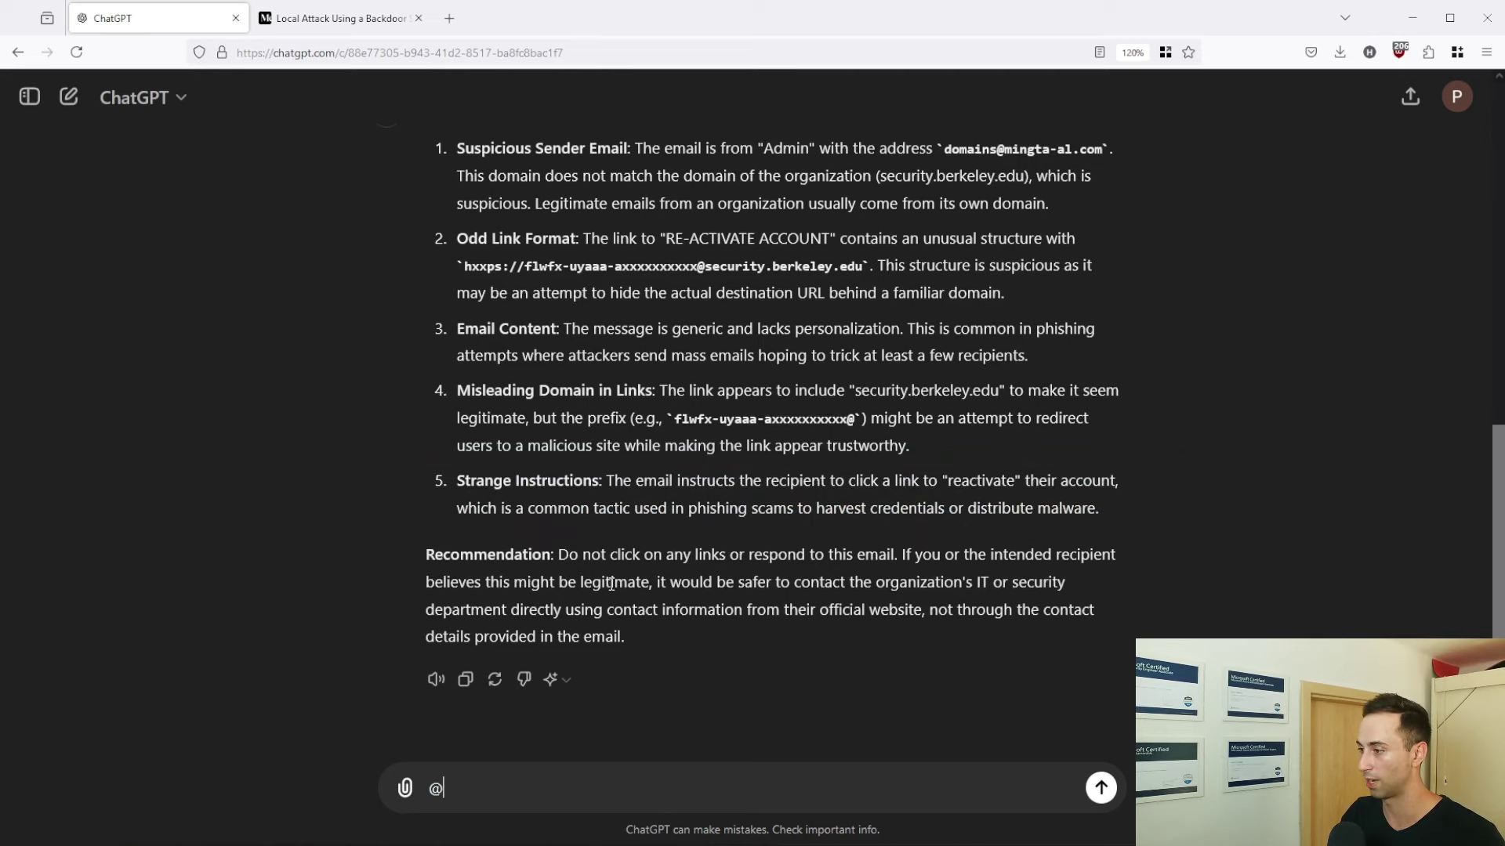
left_click_drag(370, 532, 1176, 668)
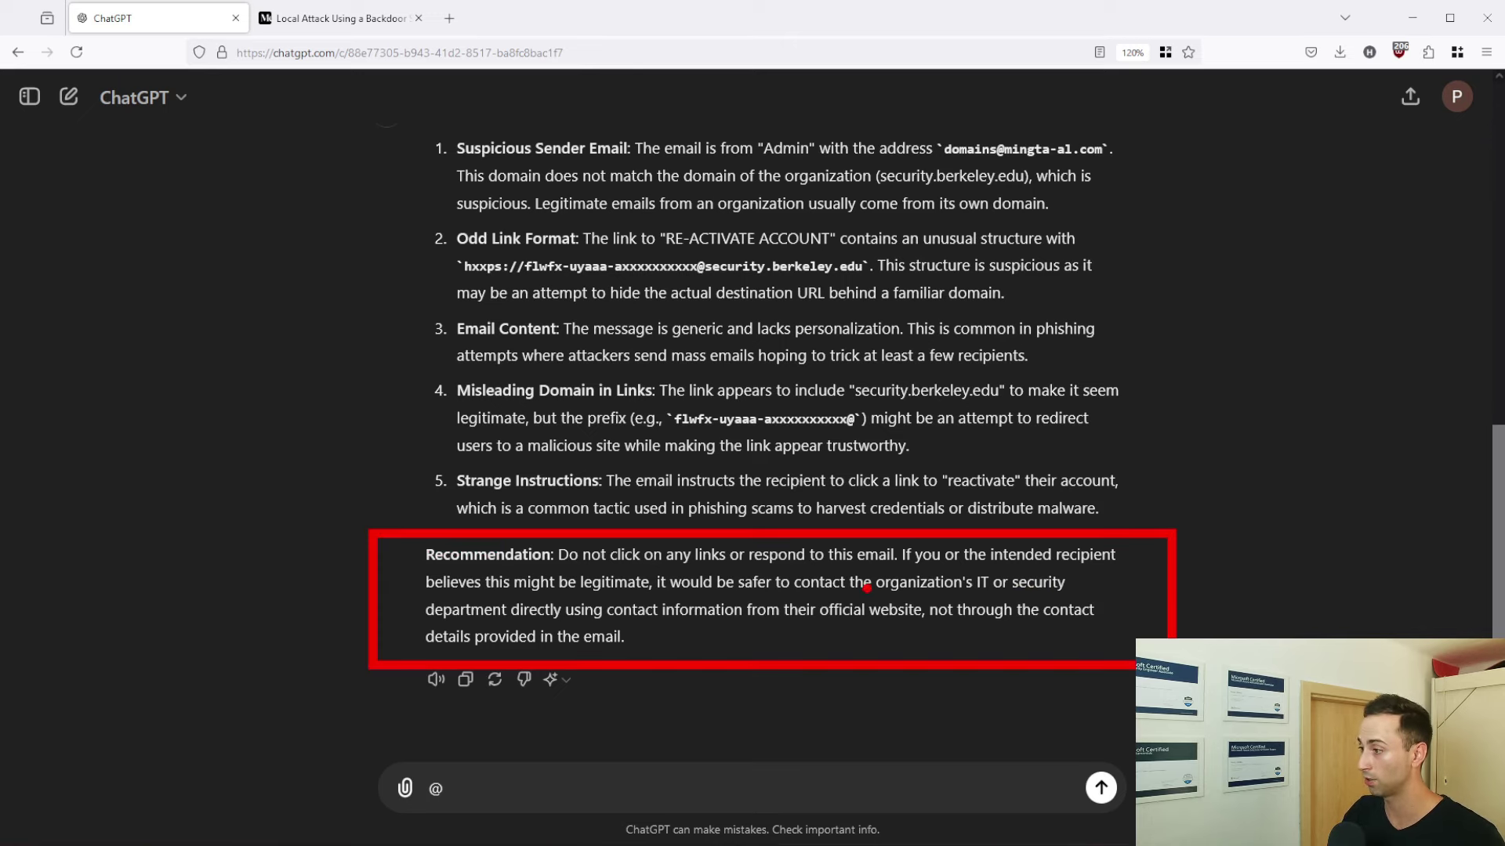
key("Escape")
scroll(953, 561, "up", 10)
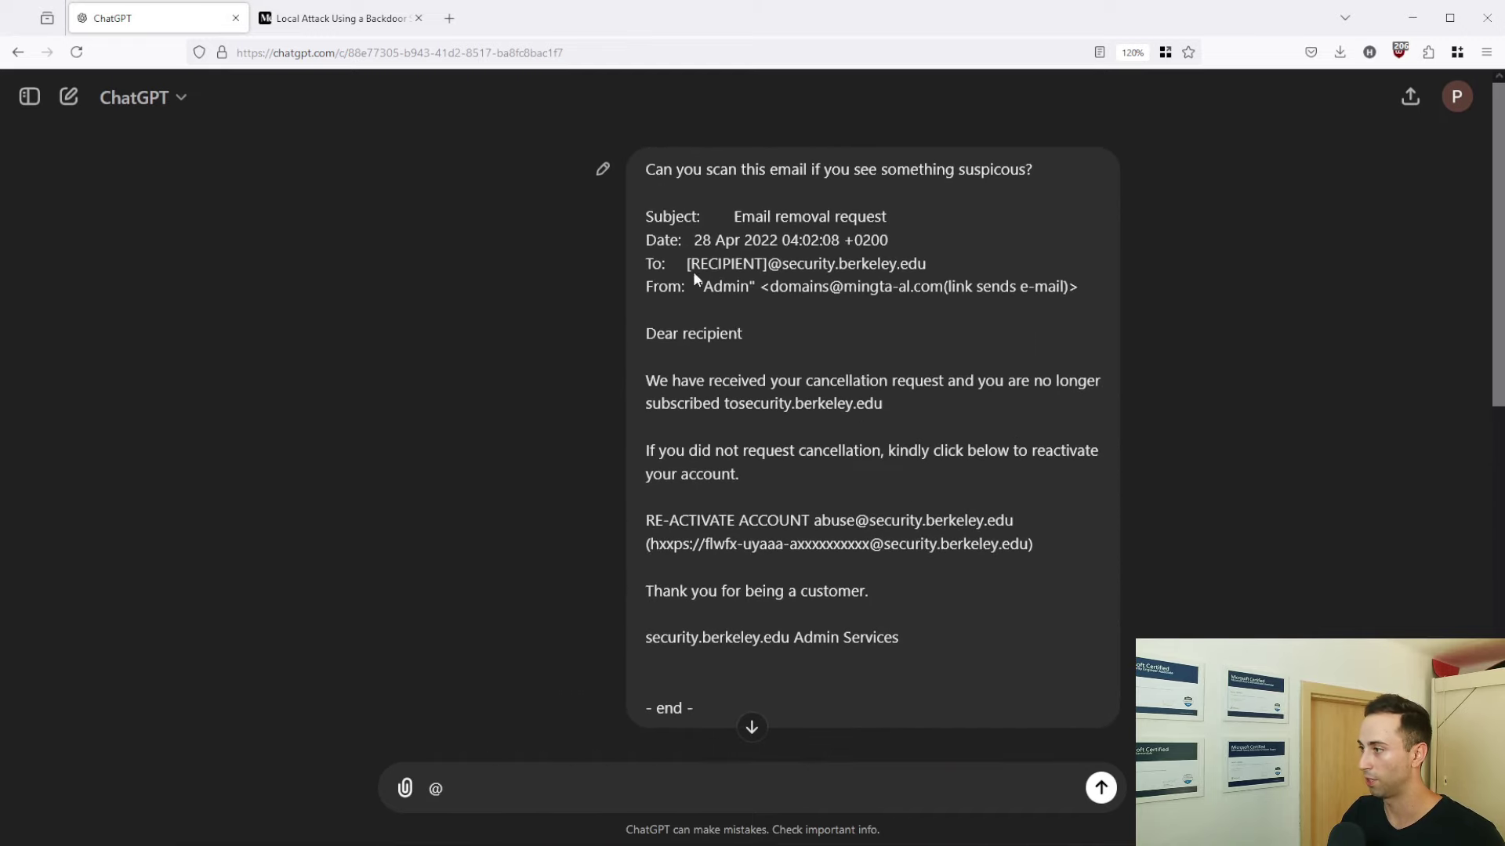
mouse_move(559, 196)
left_mouse_down()
mouse_move(766, 261)
mouse_move(1187, 686)
mouse_move(1176, 727)
left_mouse_up()
key("Escape")
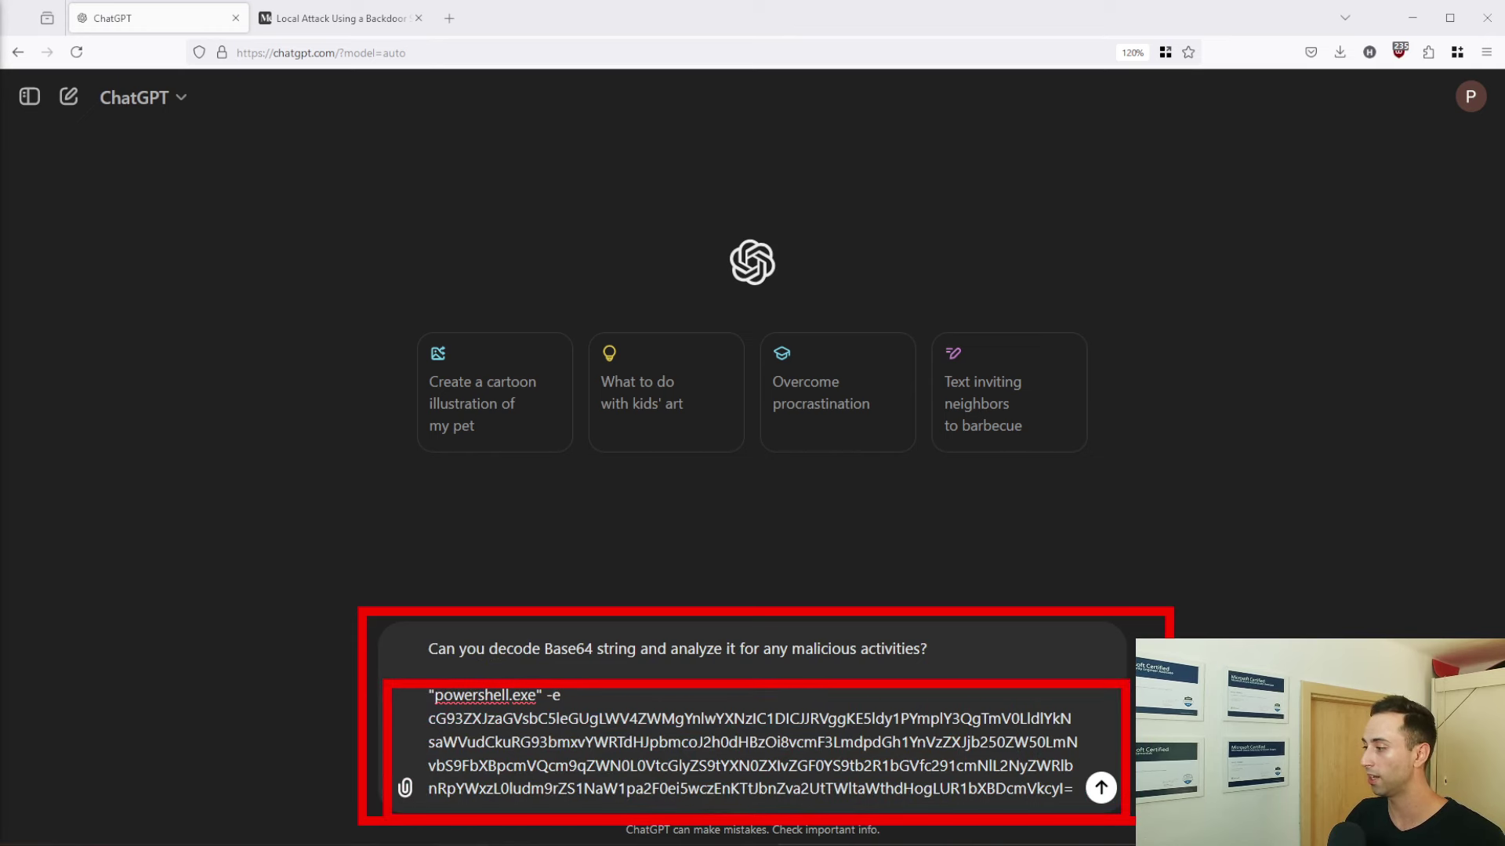
Send the request to decode and analyze the powershell.exe -e Base64 string
left_click(1101, 788)
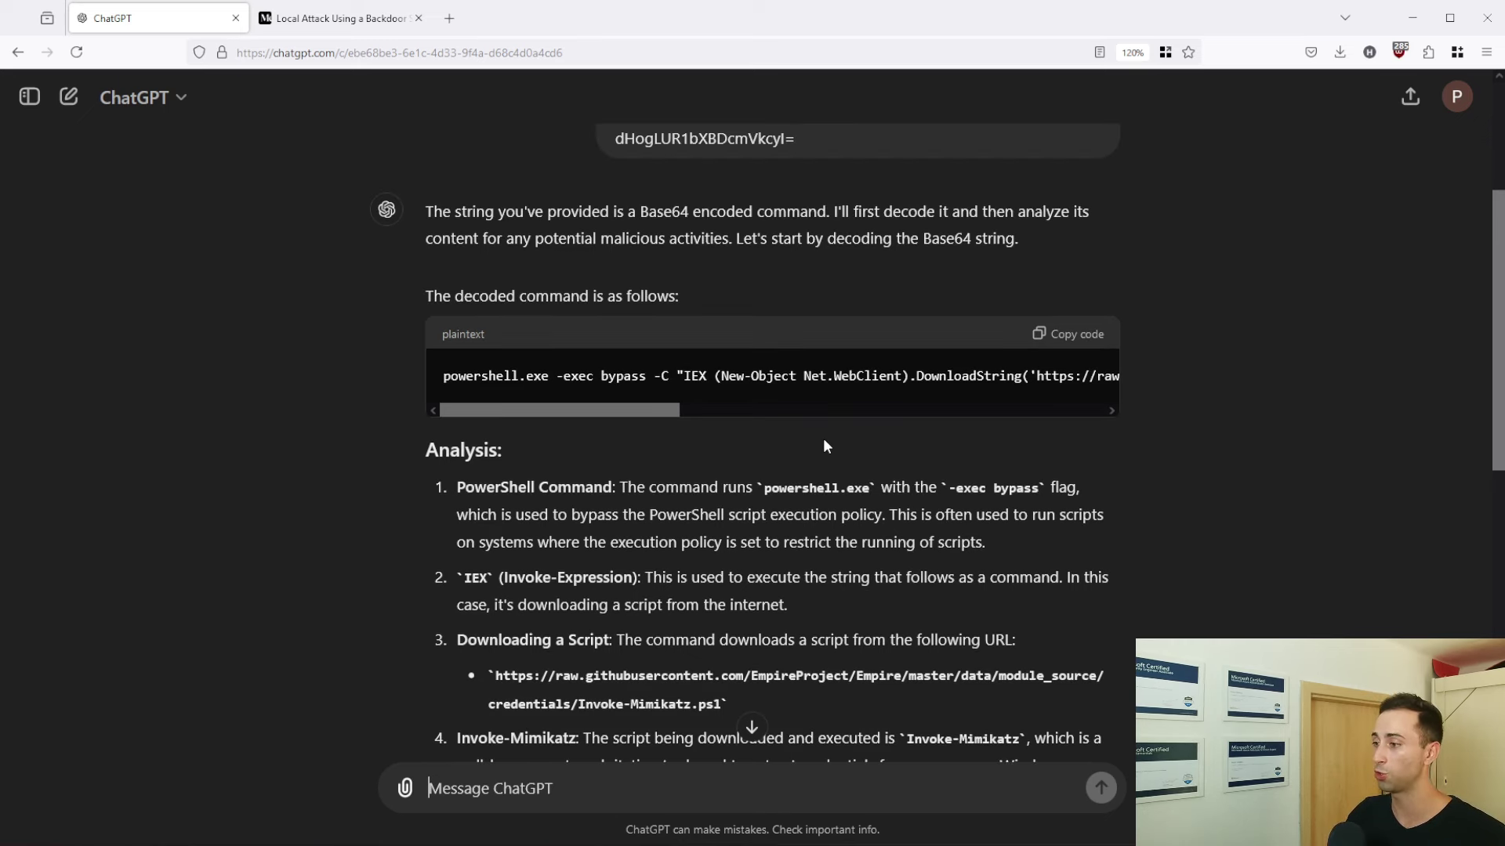
Read through the decoded PowerShell command and its Invoke-Mimikatz analysis, highlighting parts of the command
scroll(822, 448, "down", 3)
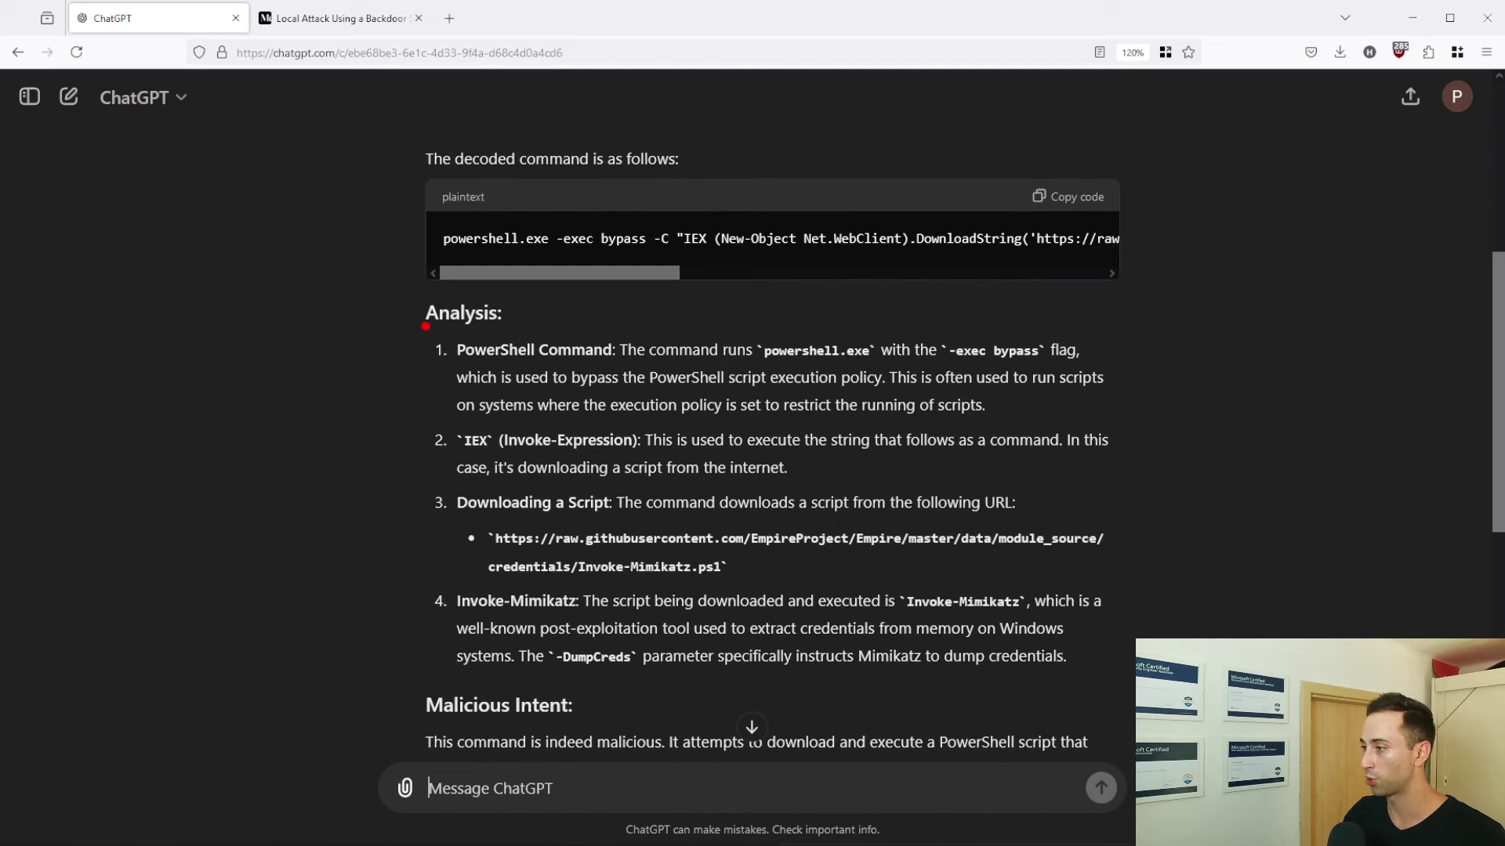
scroll(491, 292, "up", 2)
left_click_drag(525, 337, 1041, 377)
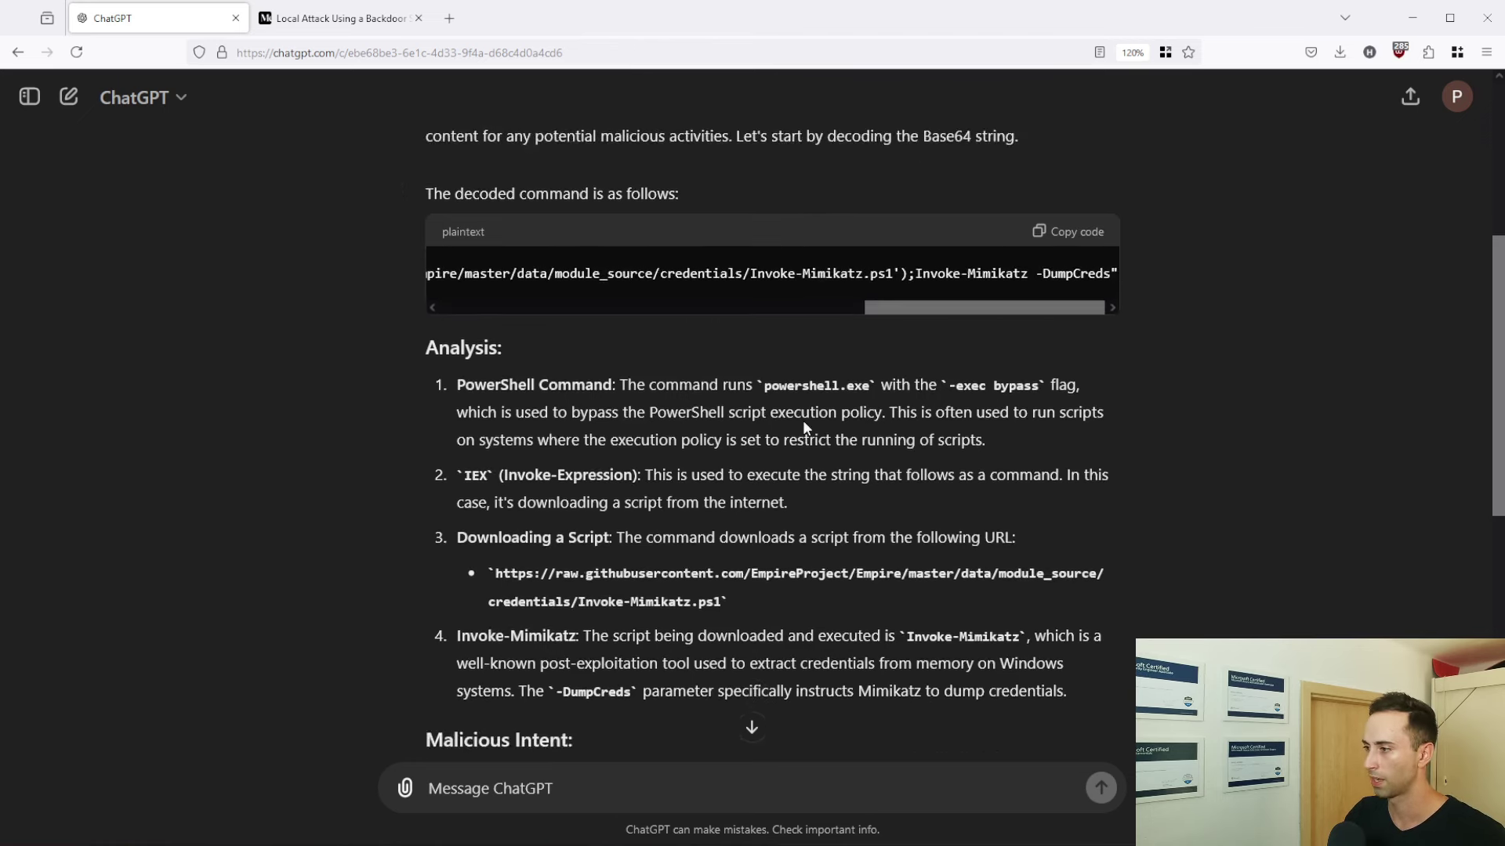
scroll(802, 420, "down", 1)
left_click_drag(397, 232, 594, 264)
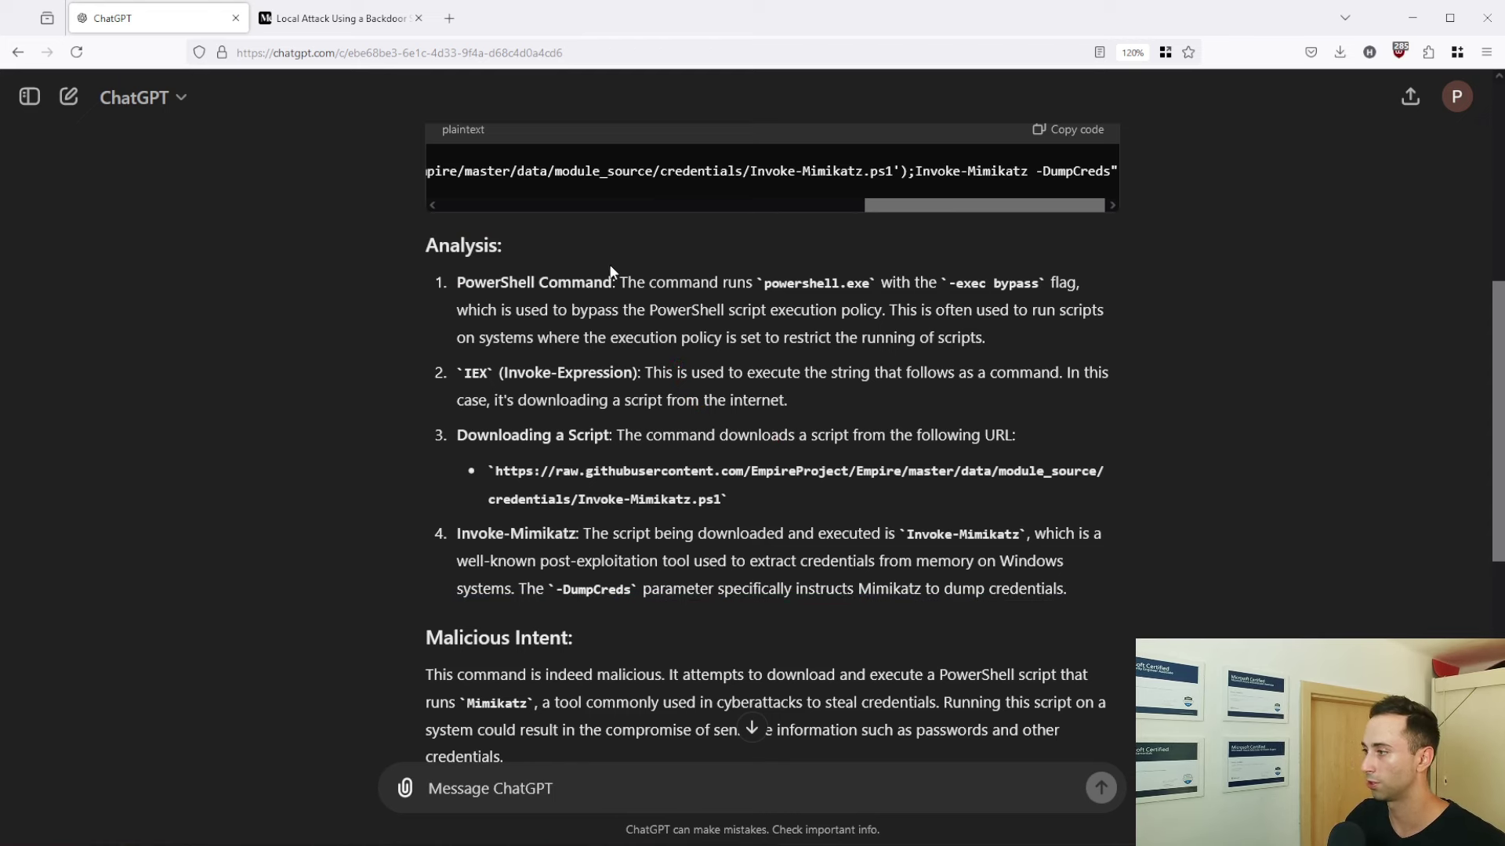
left_click_drag(602, 256, 888, 289)
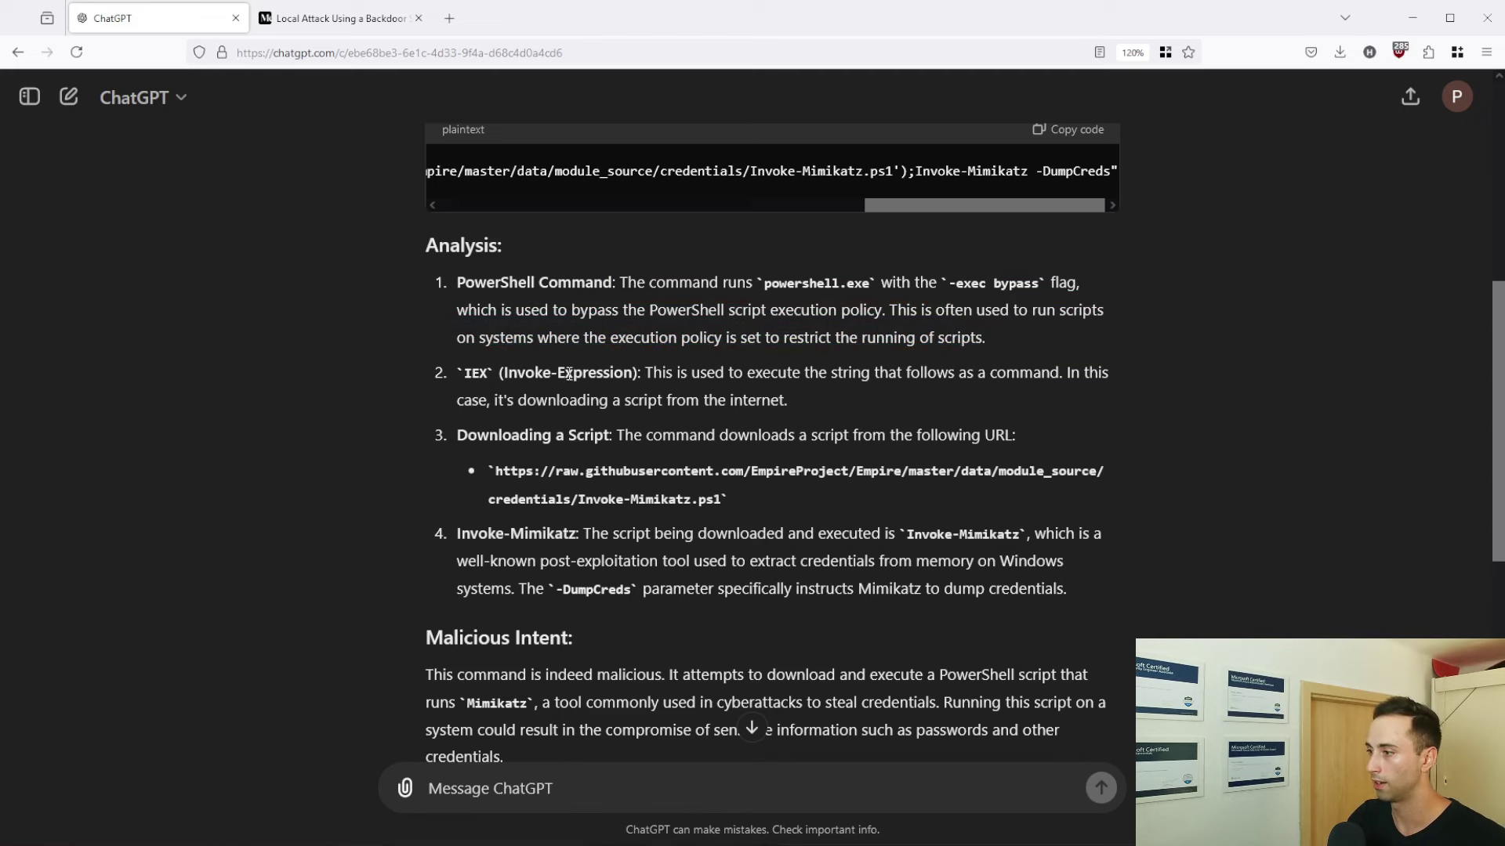
scroll(555, 360, "down", 1)
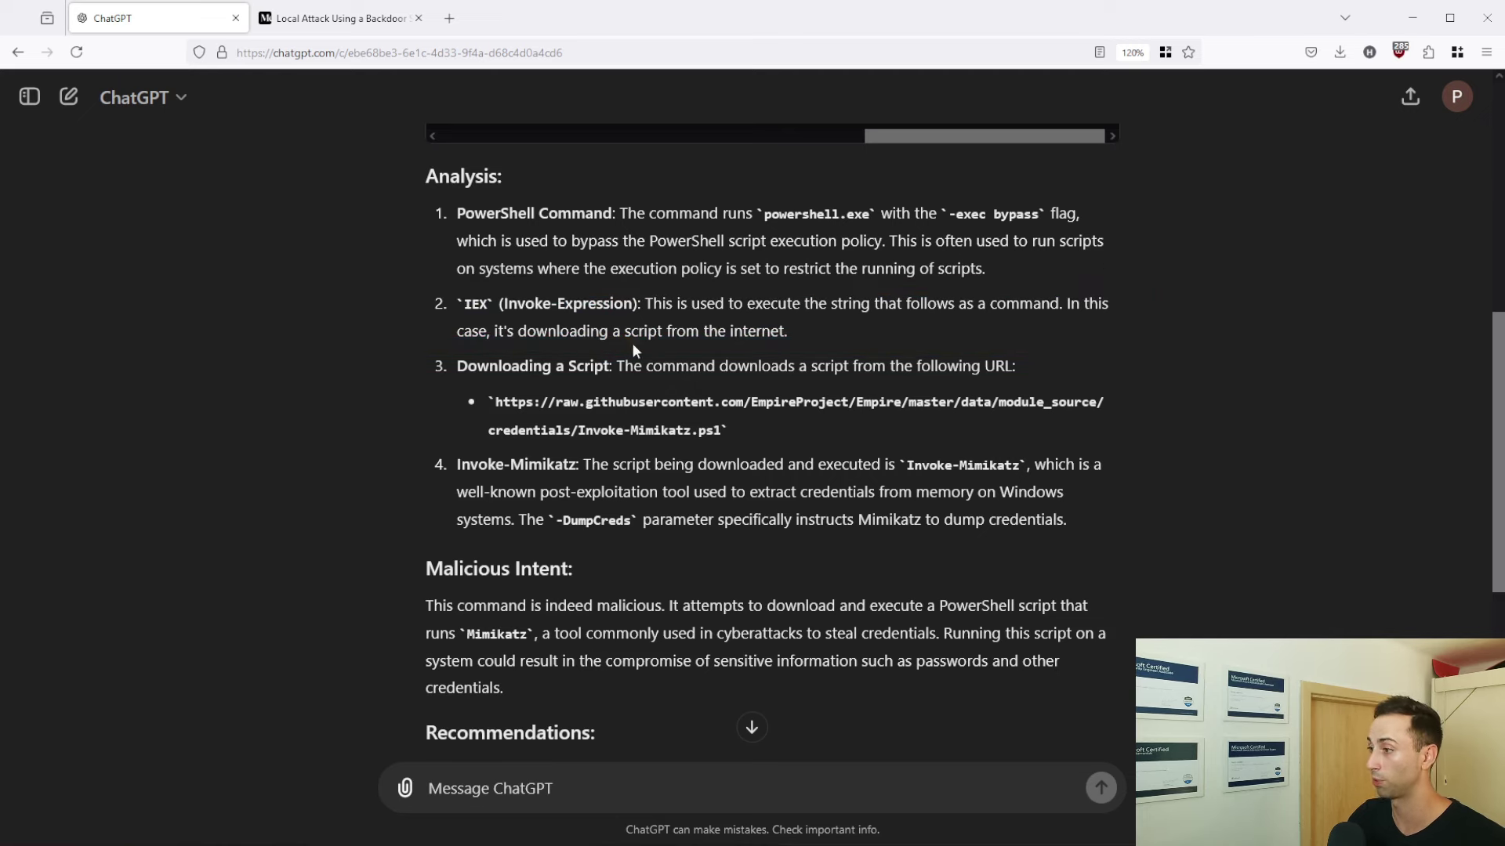
scroll(628, 332, "down", 1)
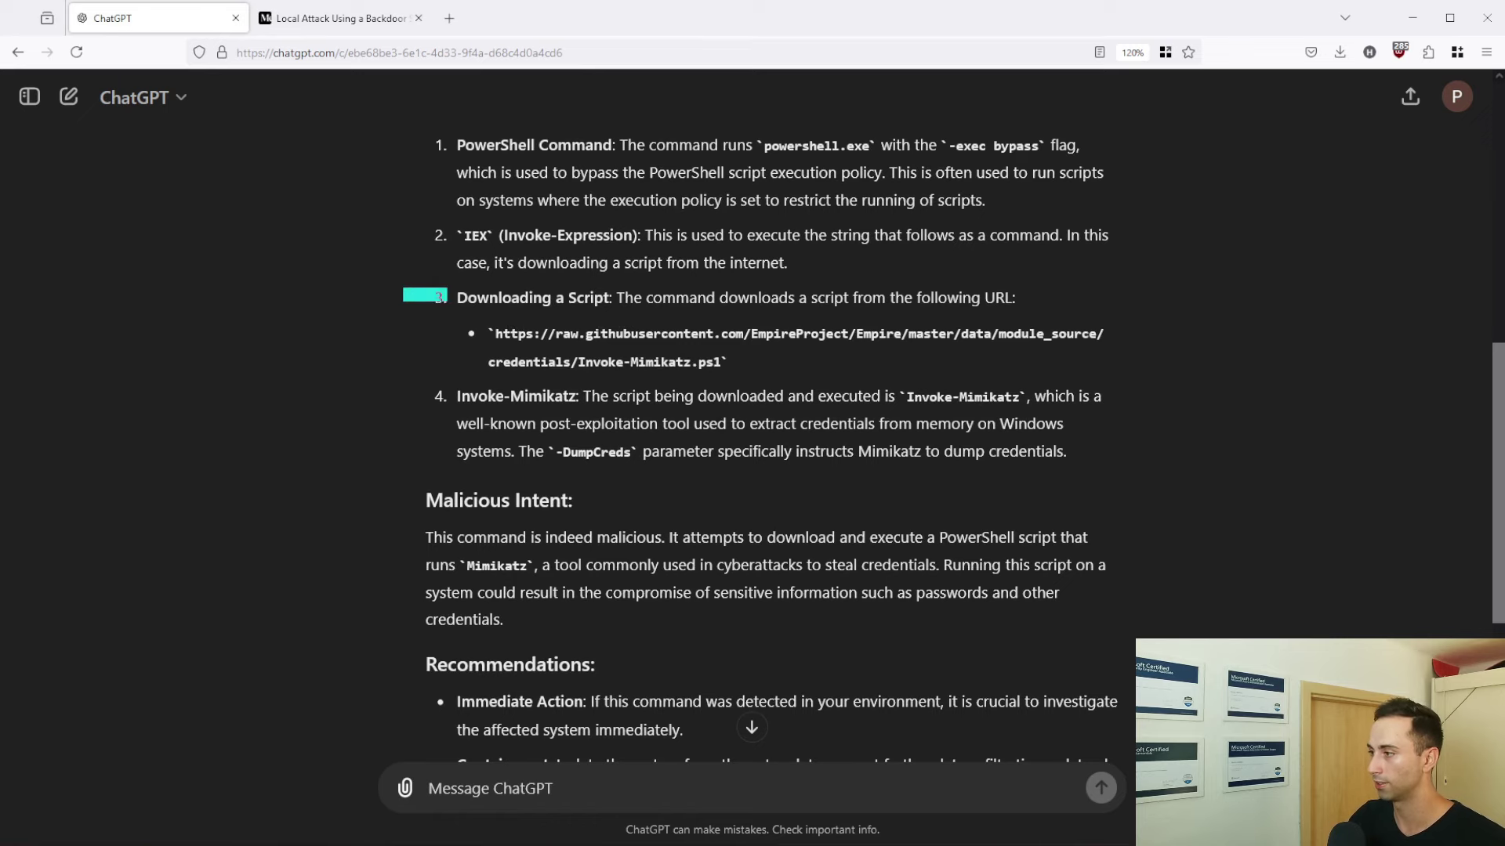
scroll(619, 361, "down", 1)
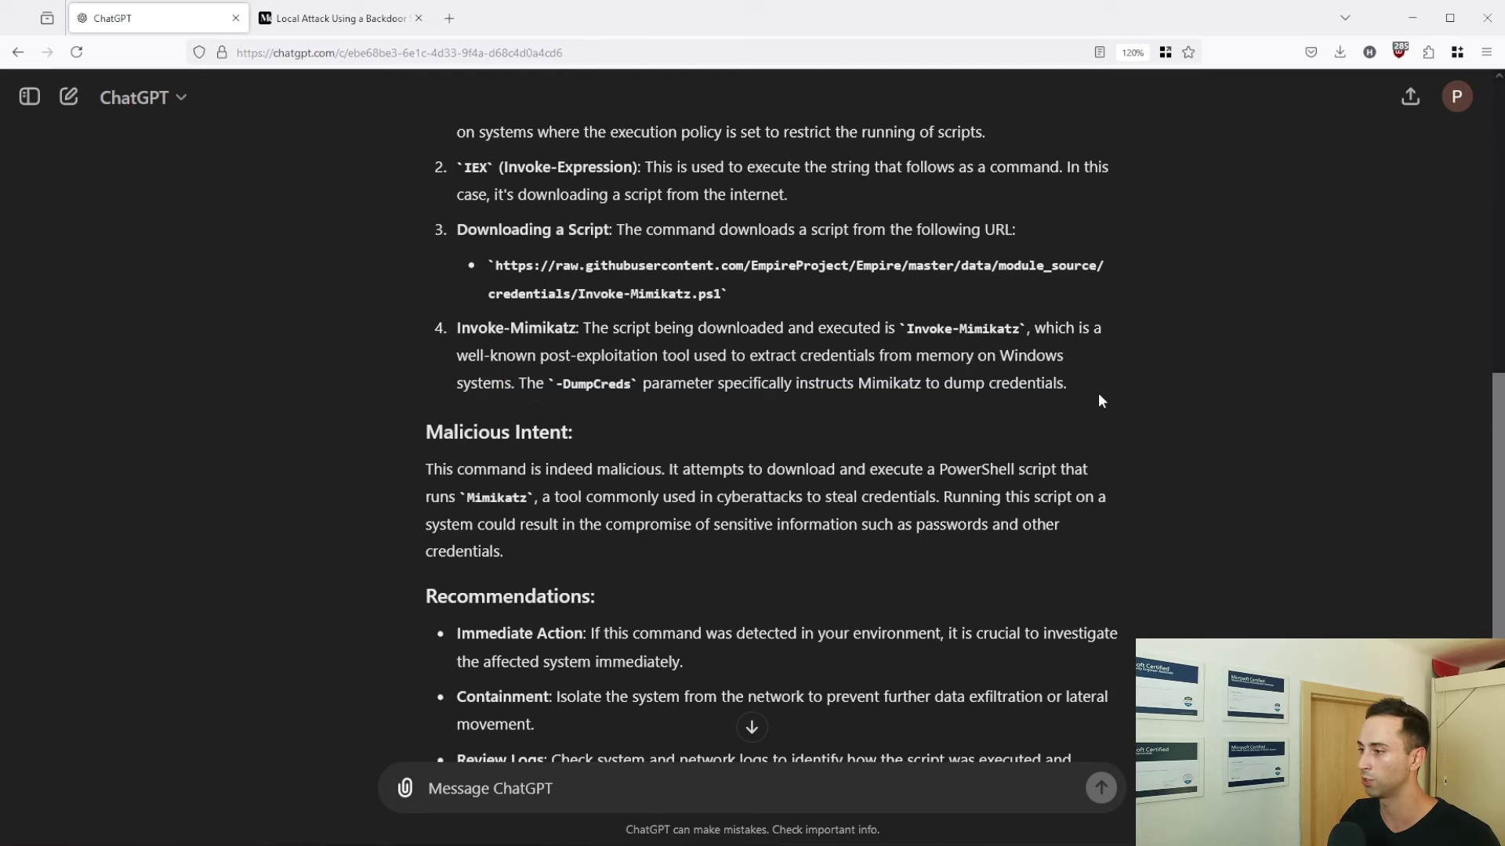
scroll(1098, 393, "down", 3)
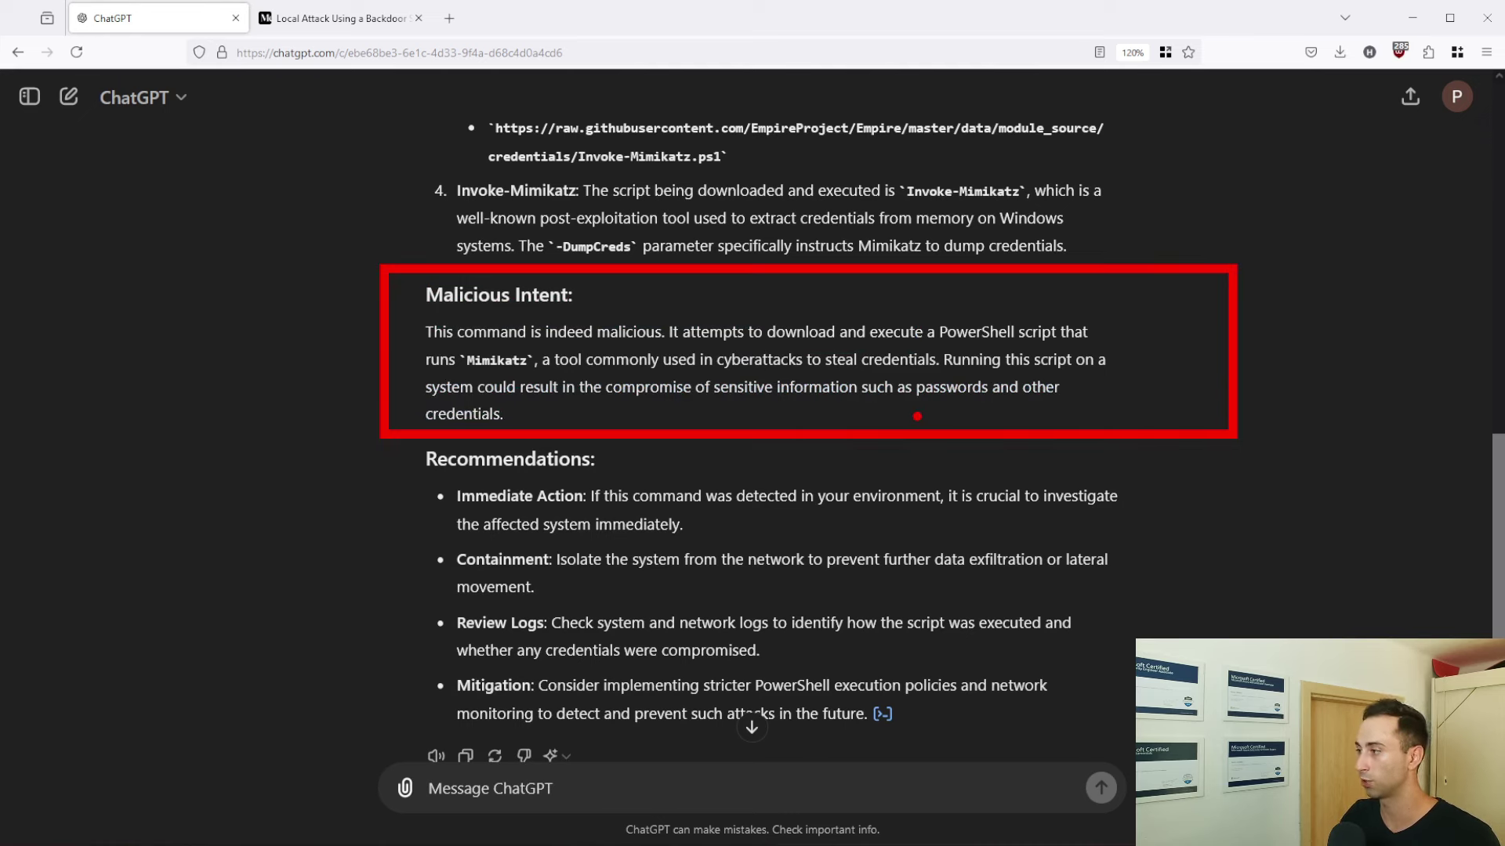
scroll(901, 423, "down", 2)
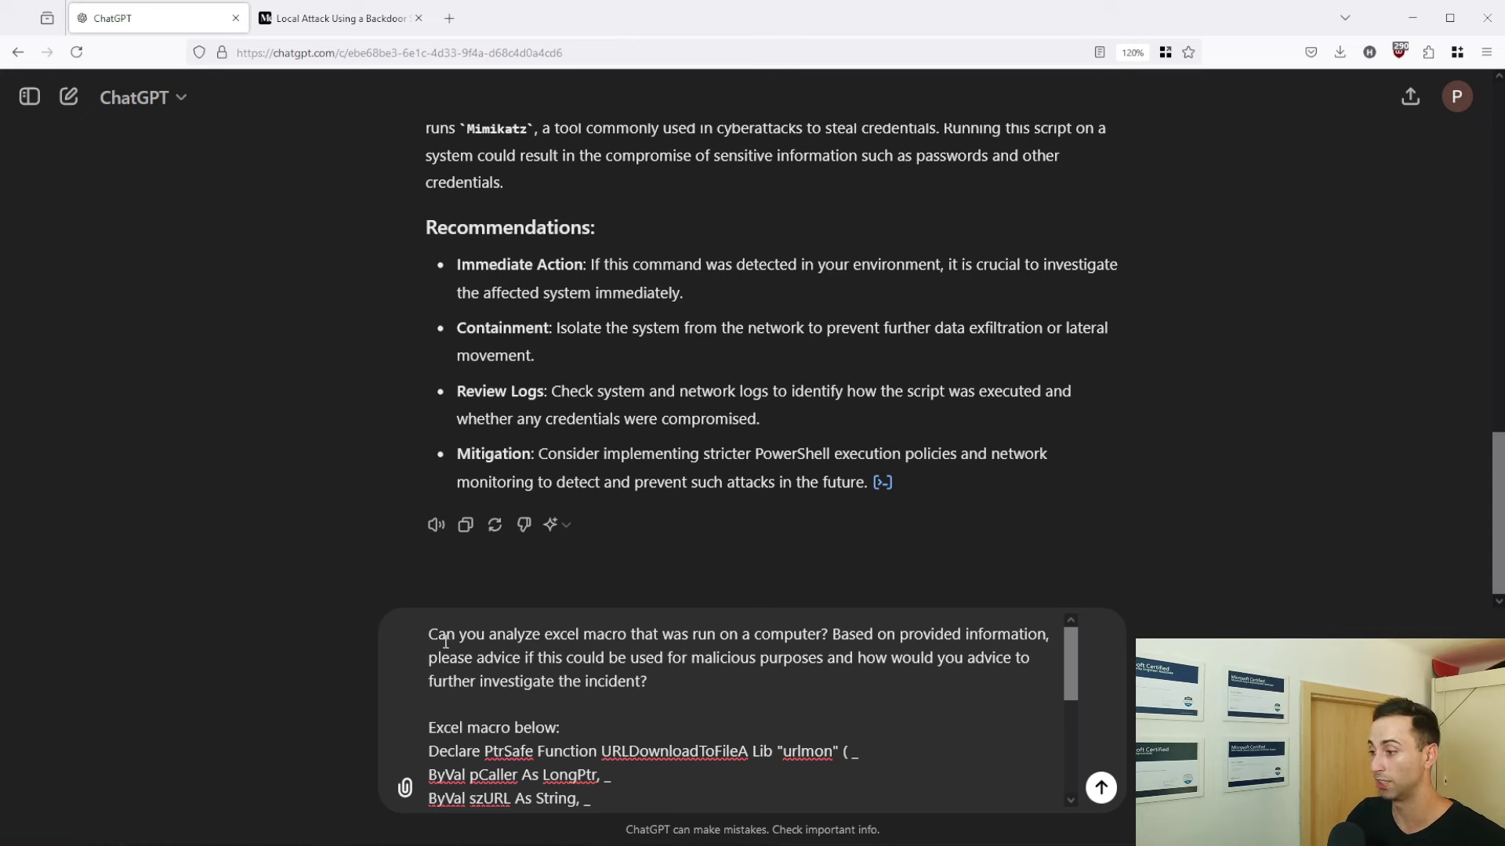
Scroll down to view the Excel macro question and its VBA code
scroll(567, 674, "down", 1)
scroll(567, 674, "down", 3)
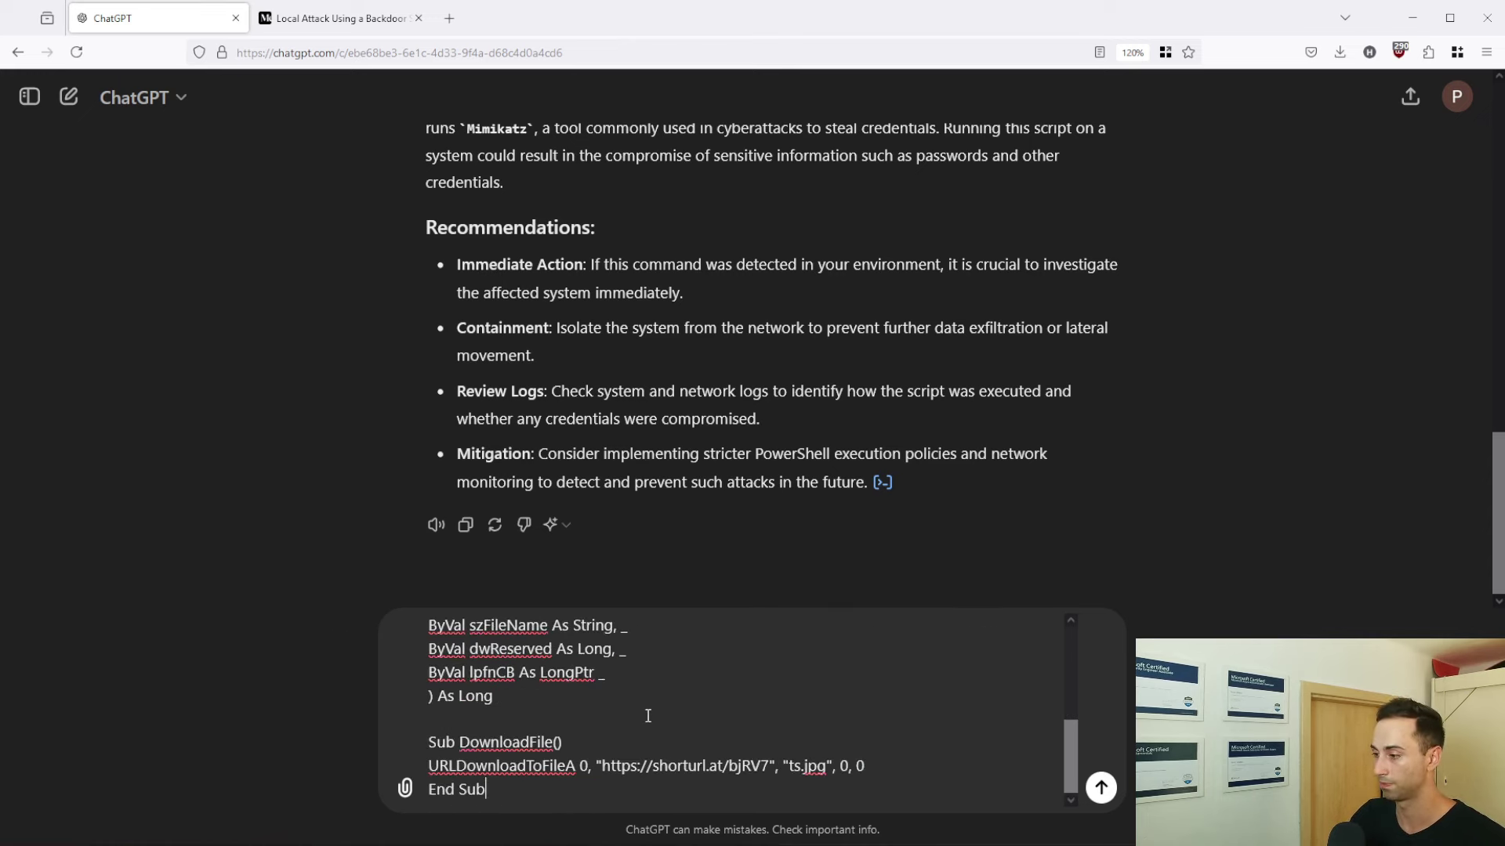
Submit the Excel macro question so ChatGPT analyzes its shortened-URL file download
left_click(1100, 787)
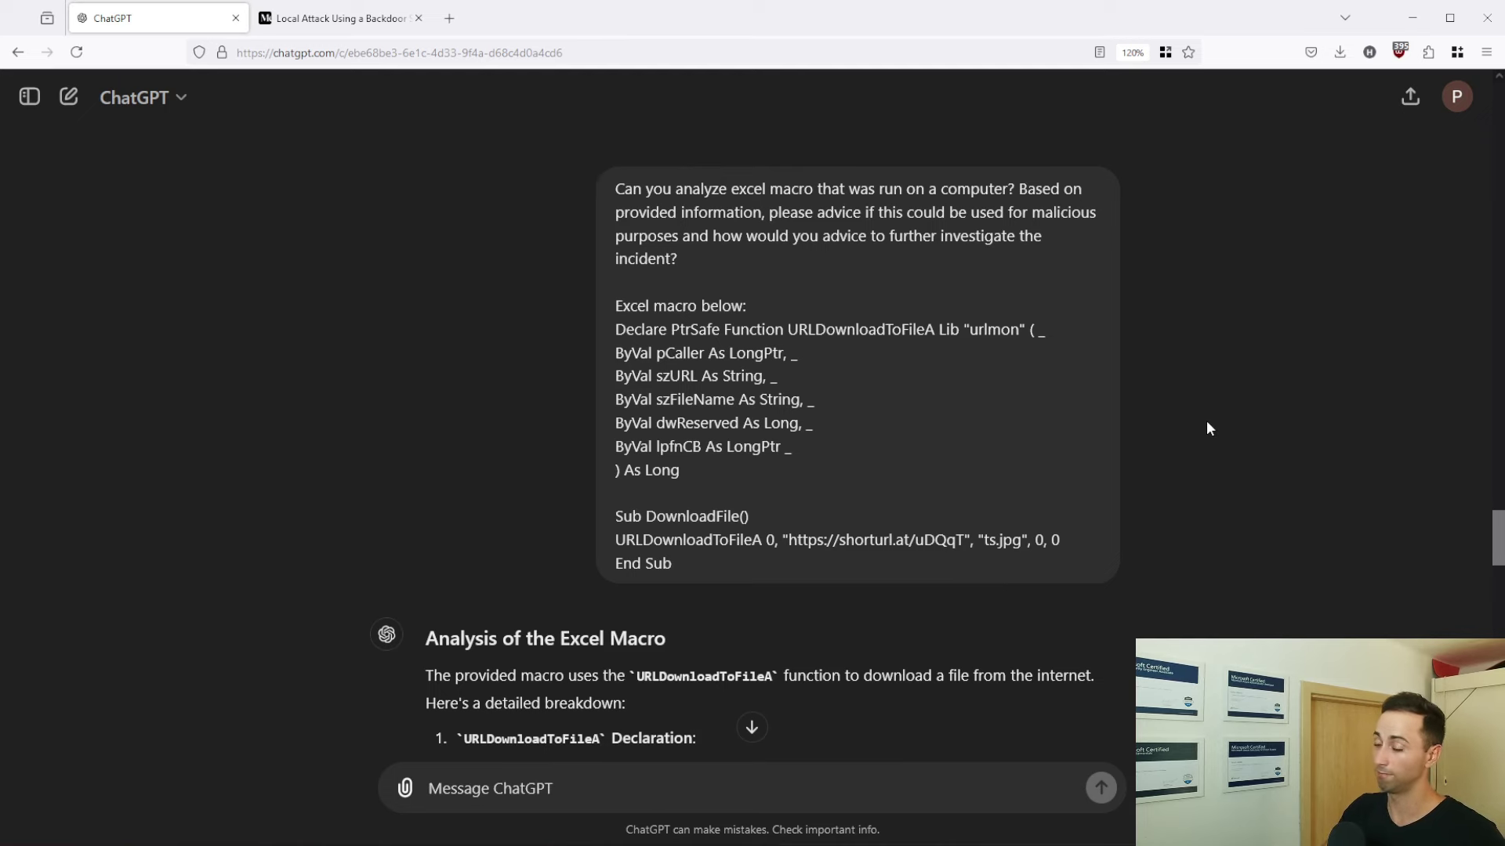
scroll(1206, 427, "down", 4)
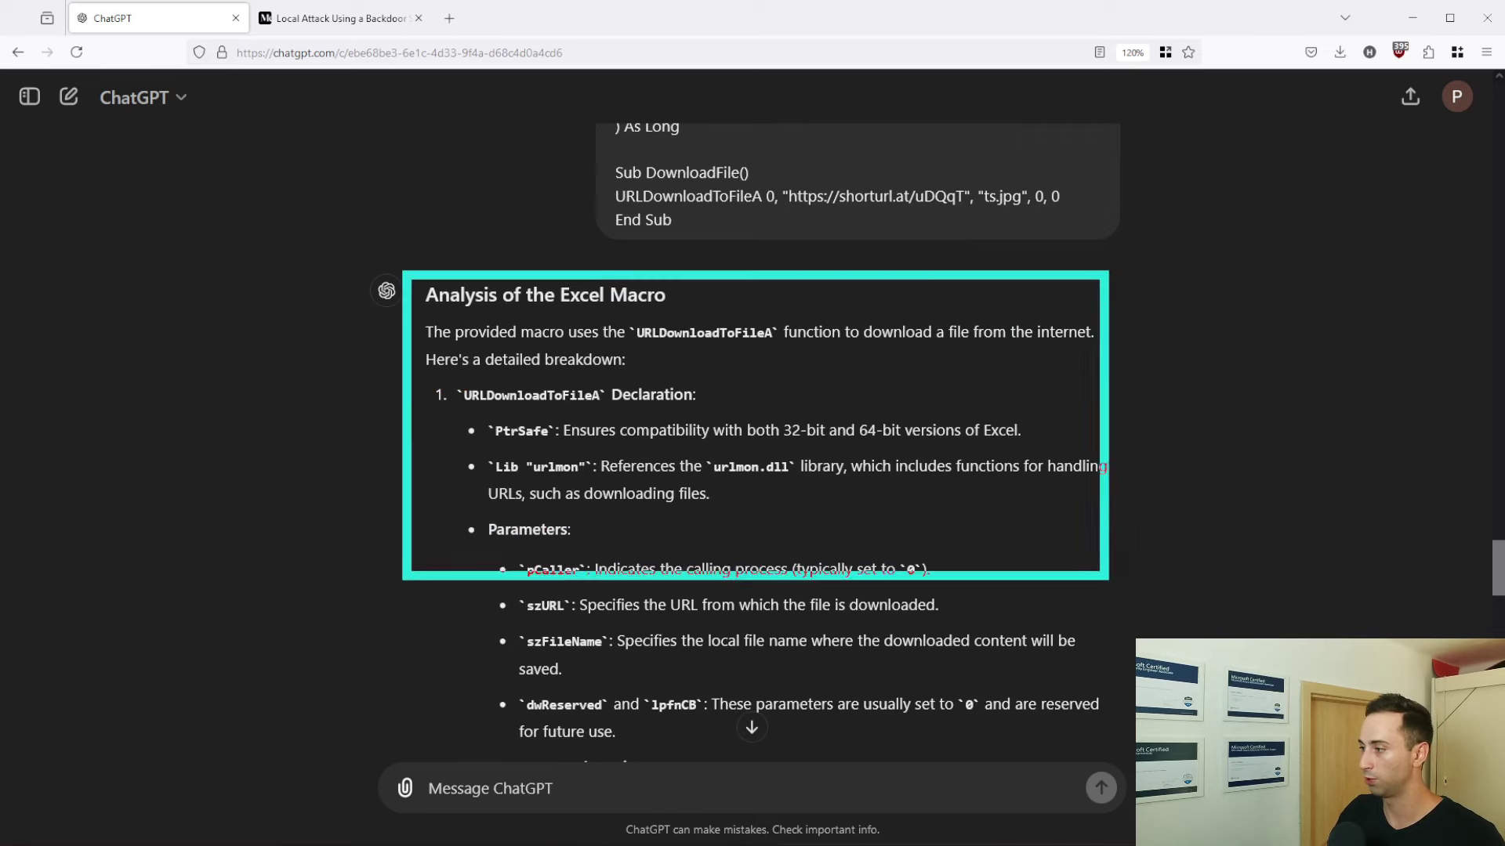
scroll(1152, 525, "down", 1)
scroll(1132, 518, "down", 2)
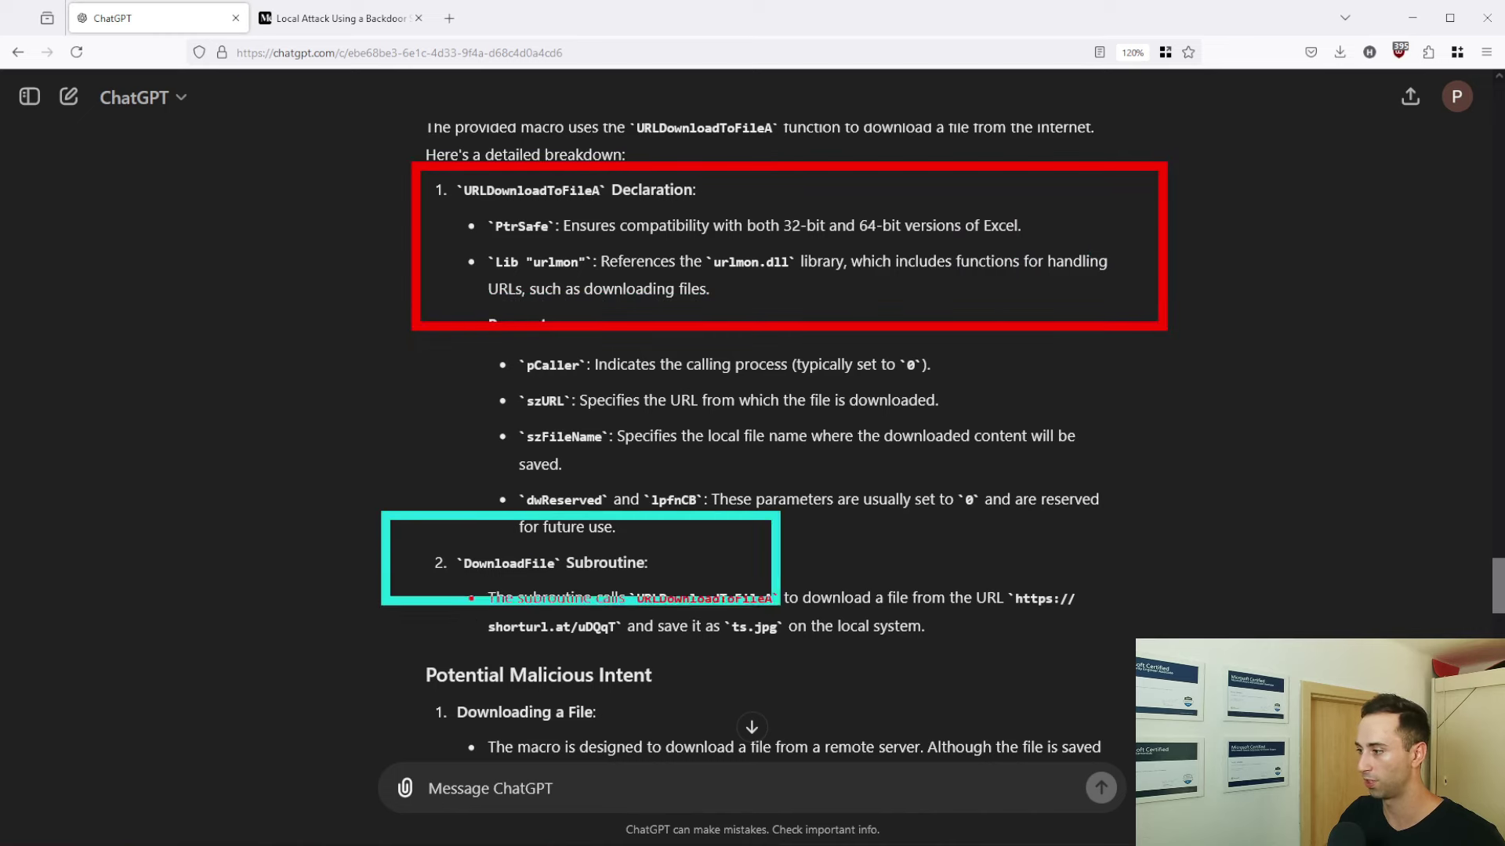
scroll(976, 599, "down", 1)
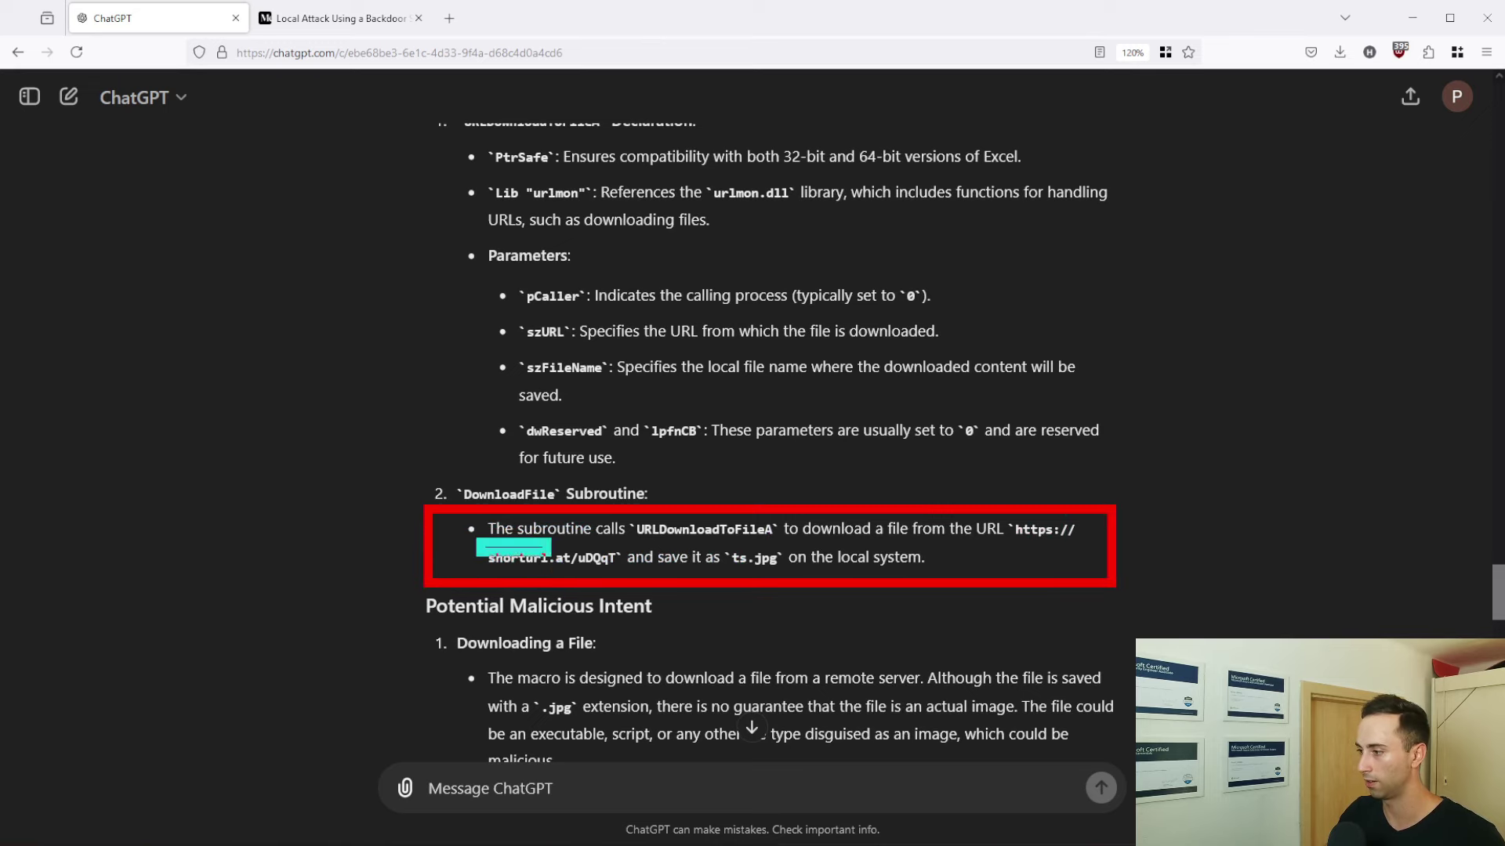
scroll(645, 544, "down", 4)
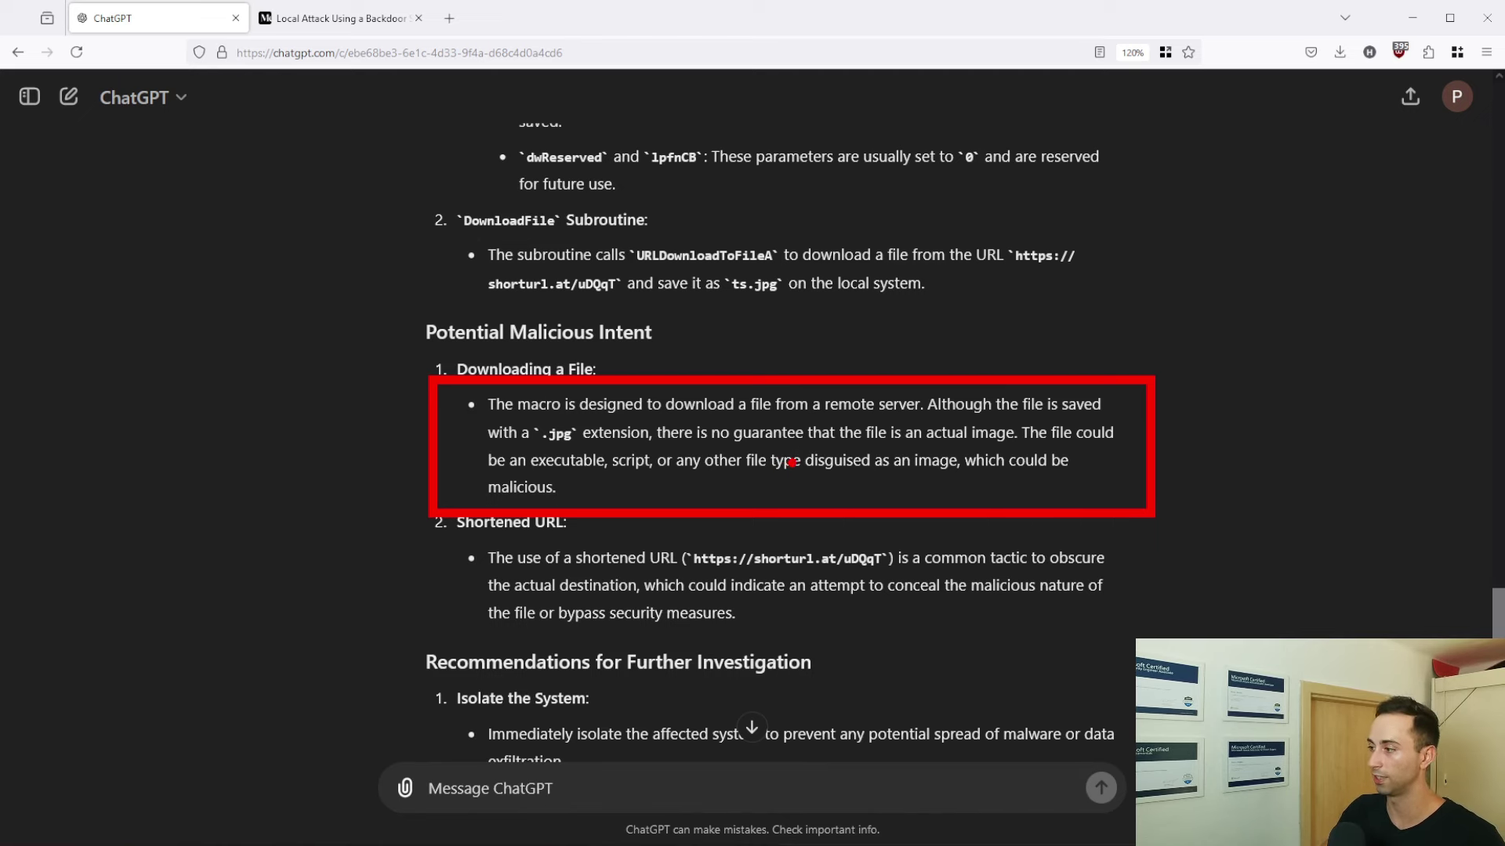
scroll(653, 411, "down", 3)
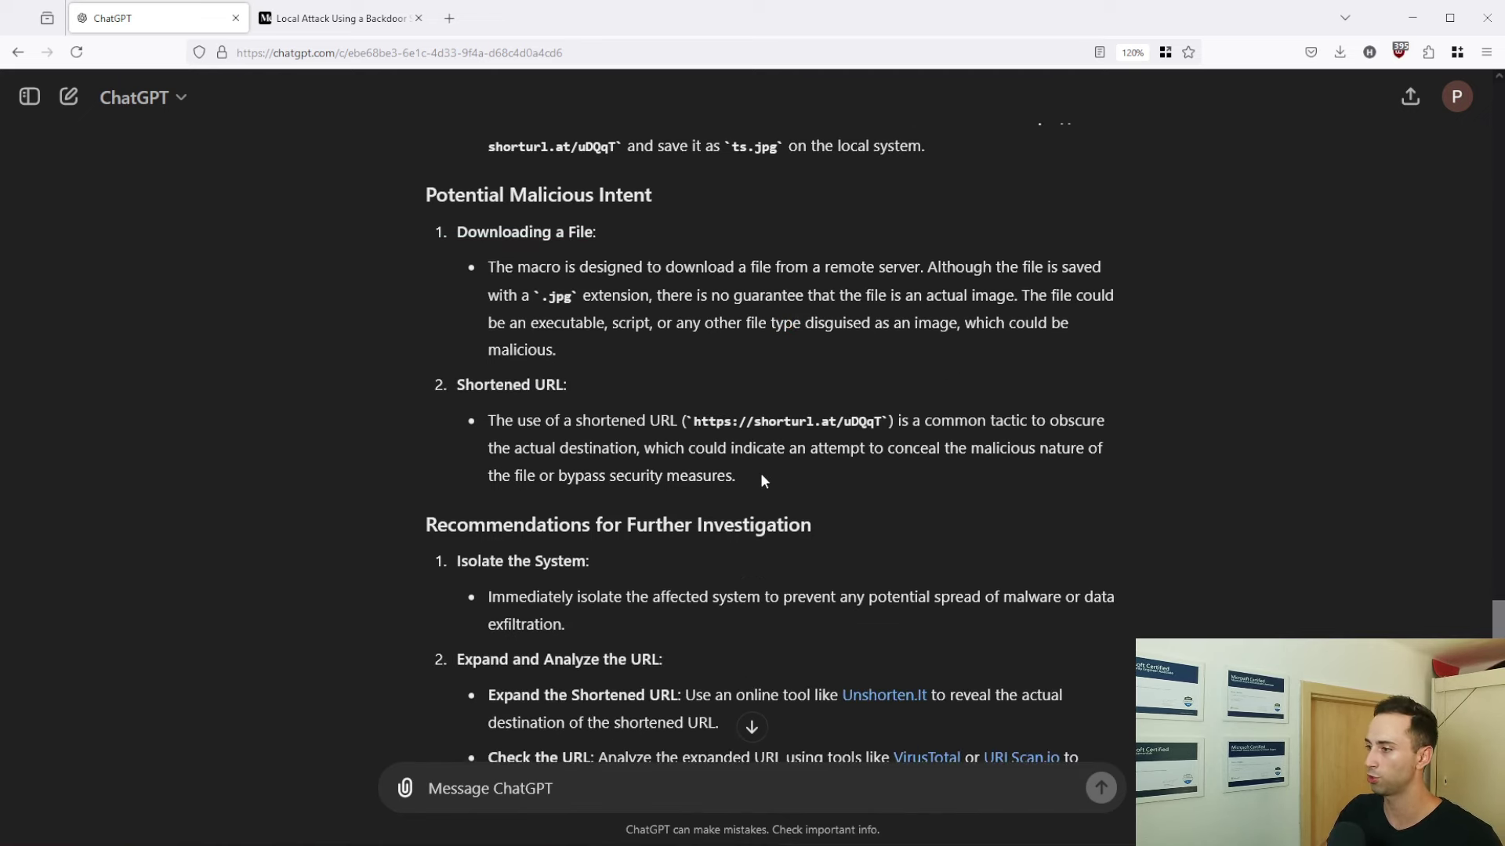
mouse_move(386, 290)
left_mouse_down()
mouse_move(1022, 436)
mouse_move(1158, 426)
left_mouse_up()
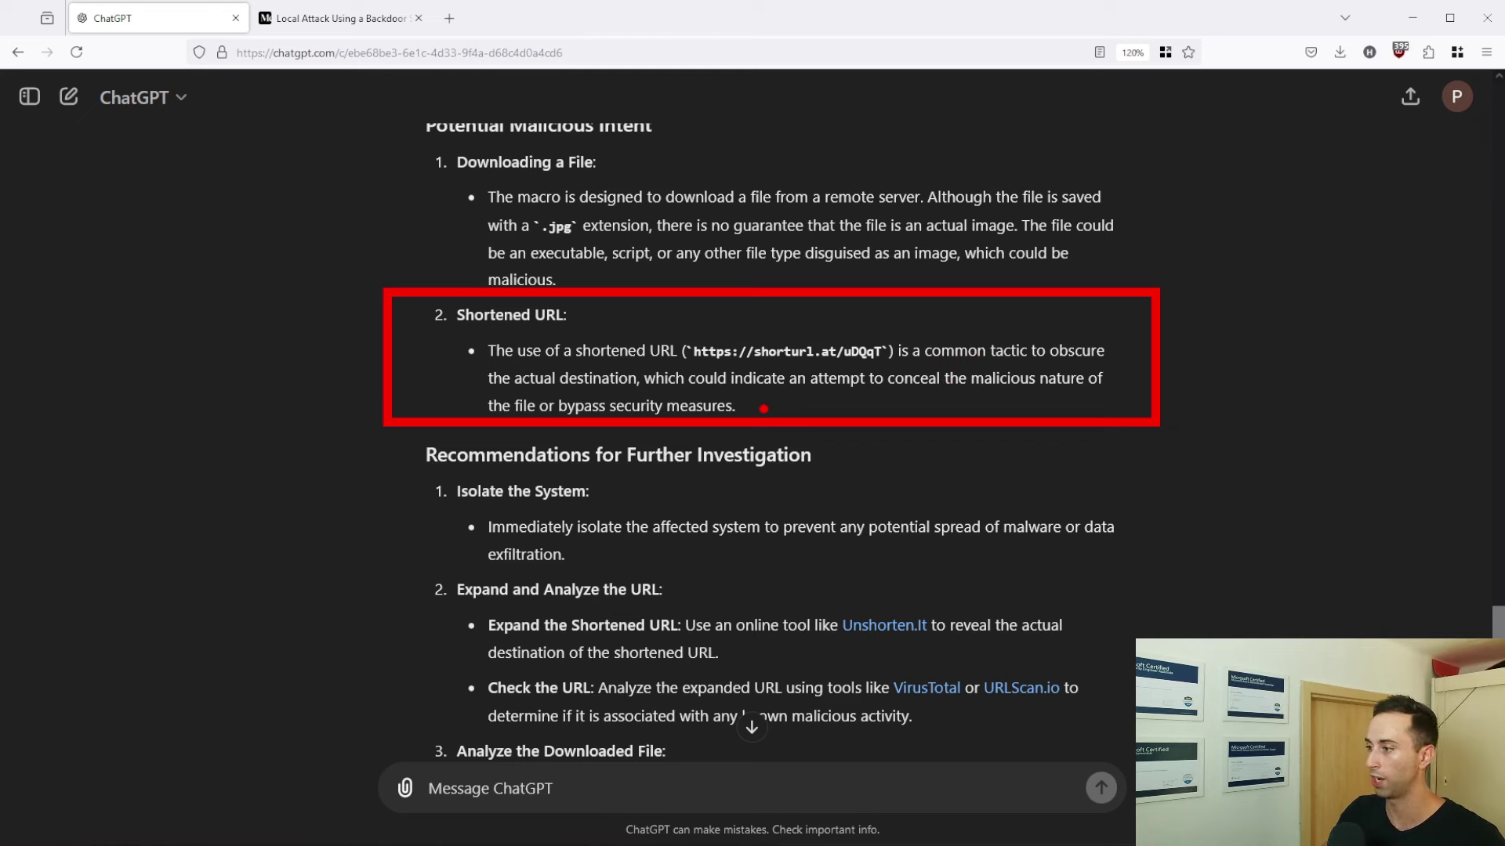
scroll(776, 400, "down", 3)
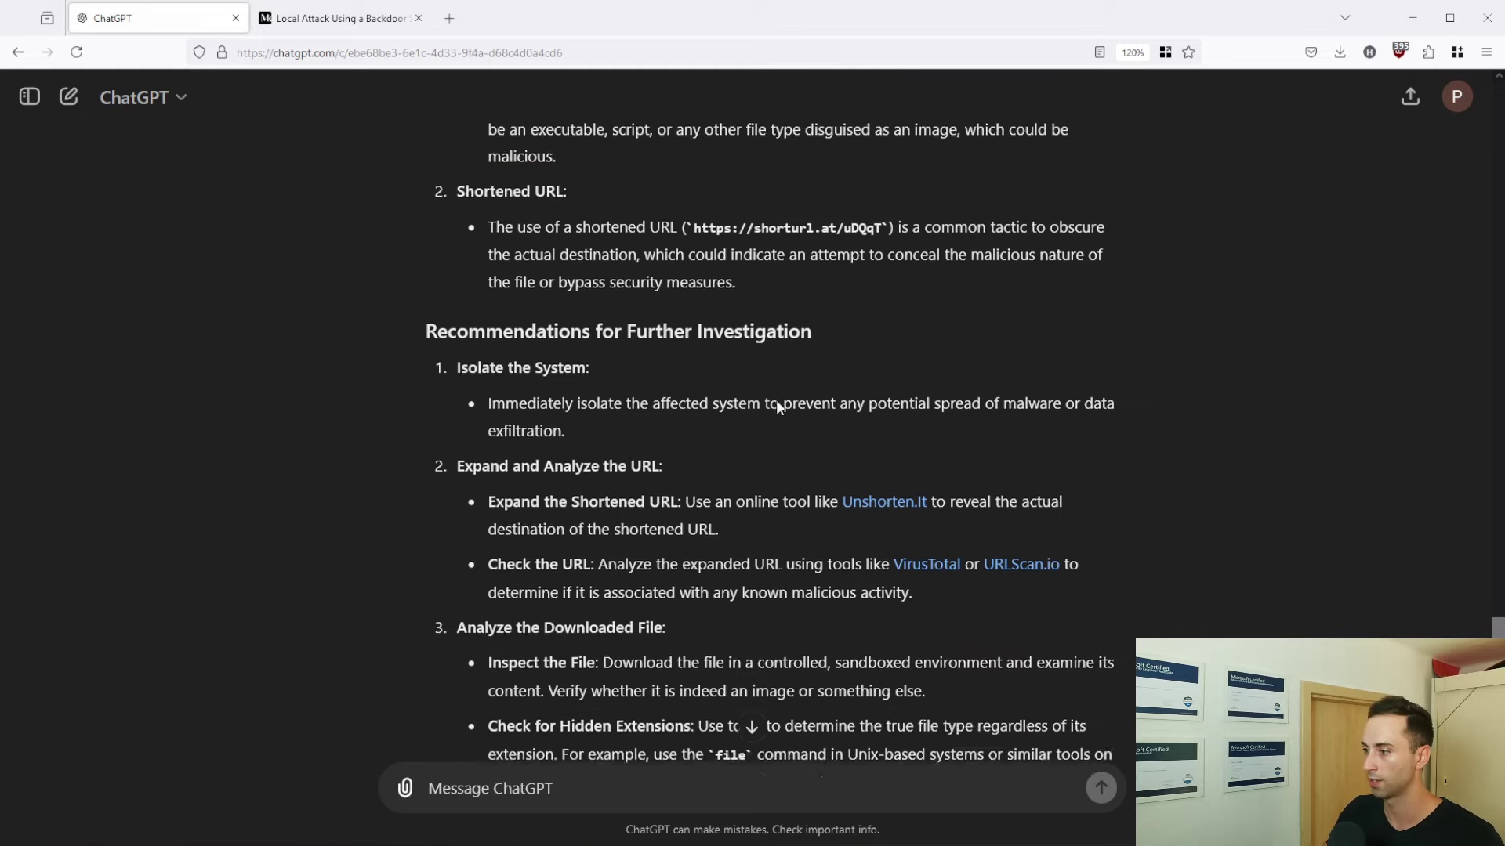
scroll(773, 402, "down", 1)
mouse_move(362, 158)
left_mouse_down()
mouse_move(1118, 319)
mouse_move(1168, 672)
left_mouse_up()
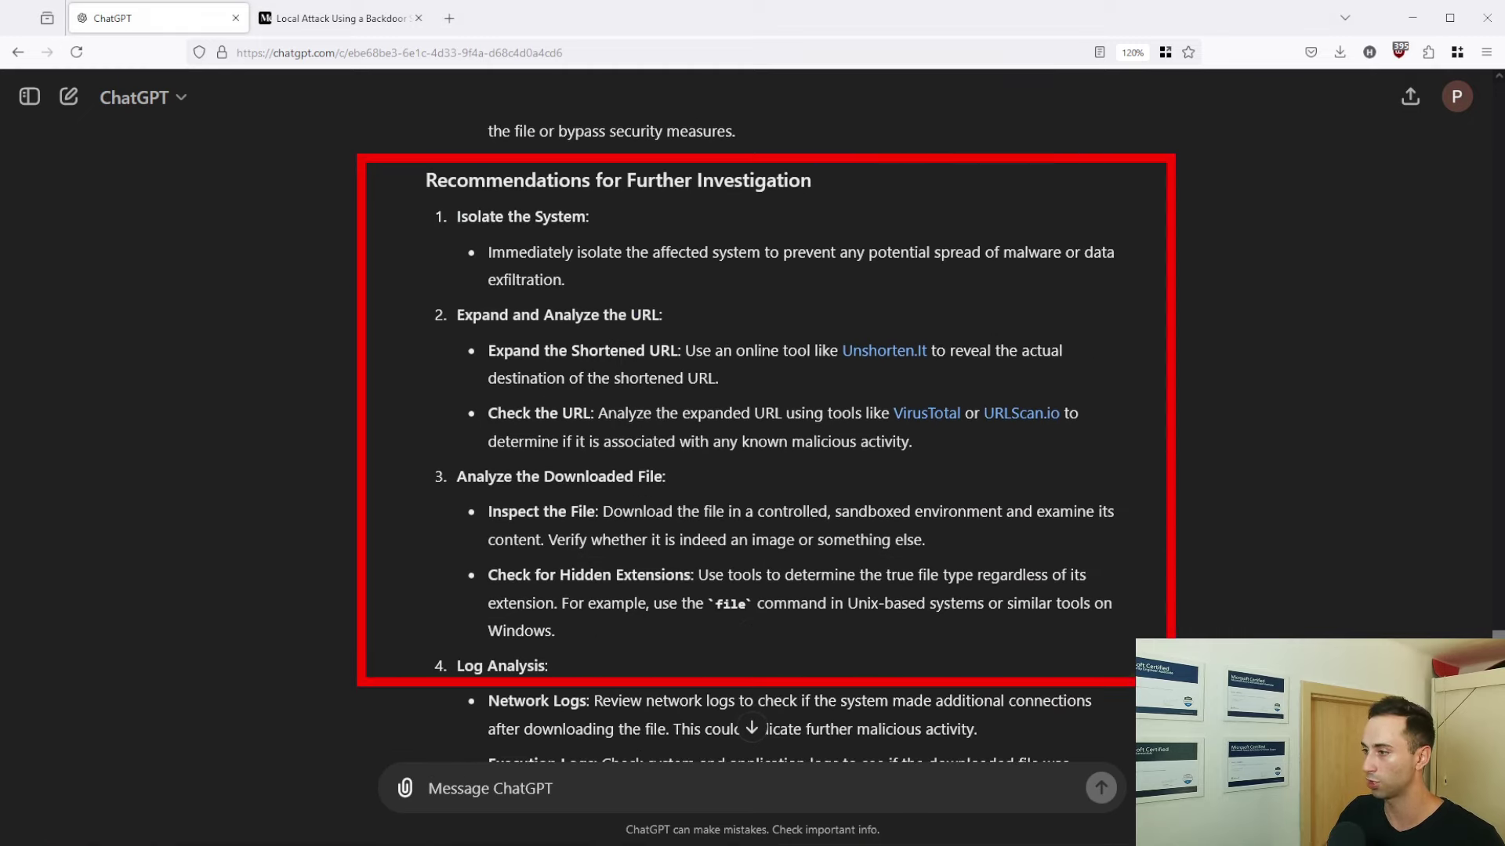
scroll(596, 360, "down", 1)
scroll(596, 360, "up", 1)
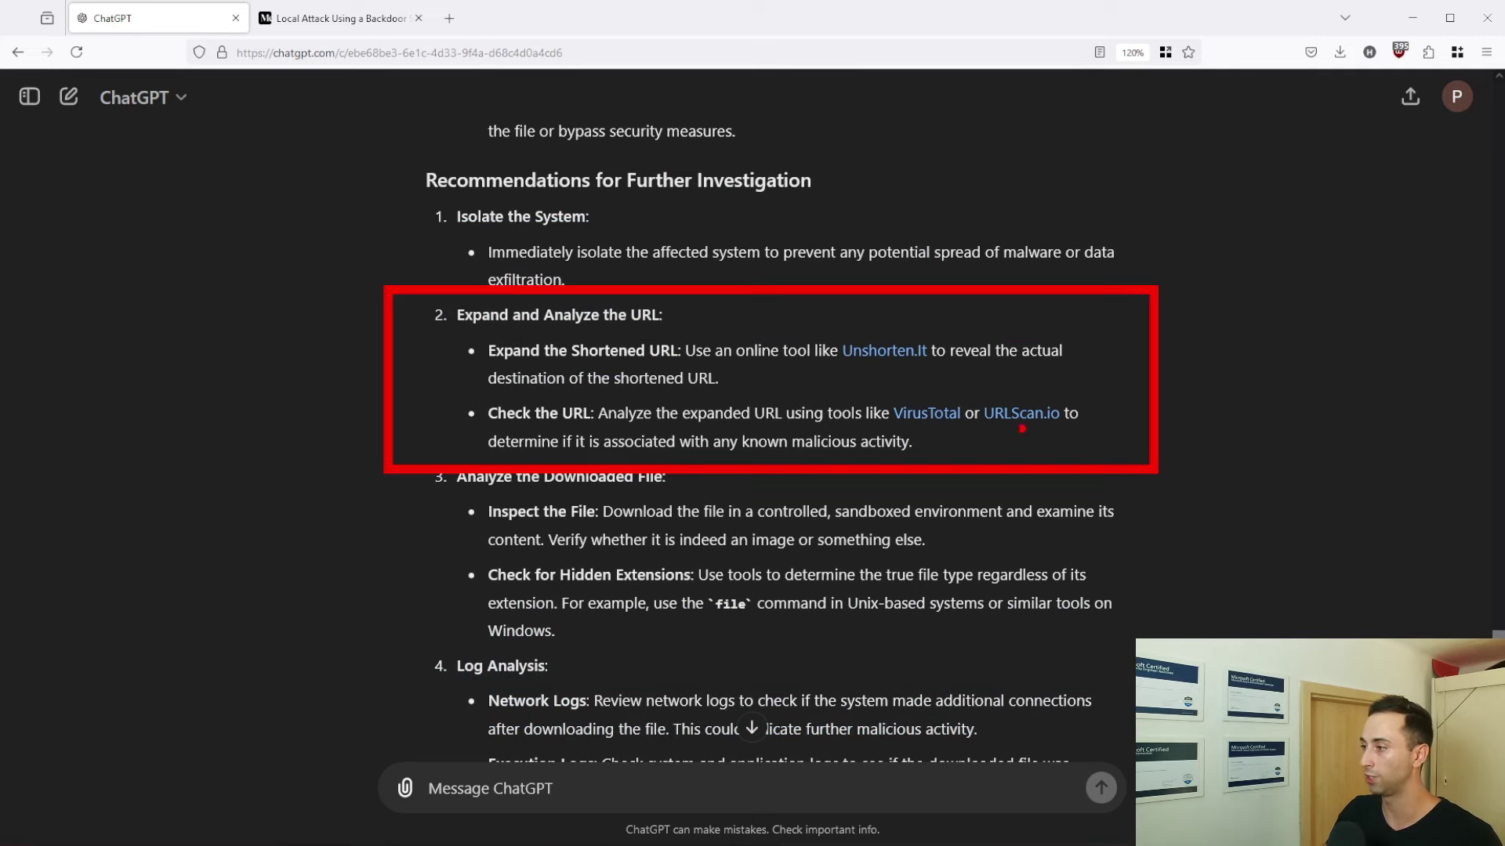
left_click(881, 352)
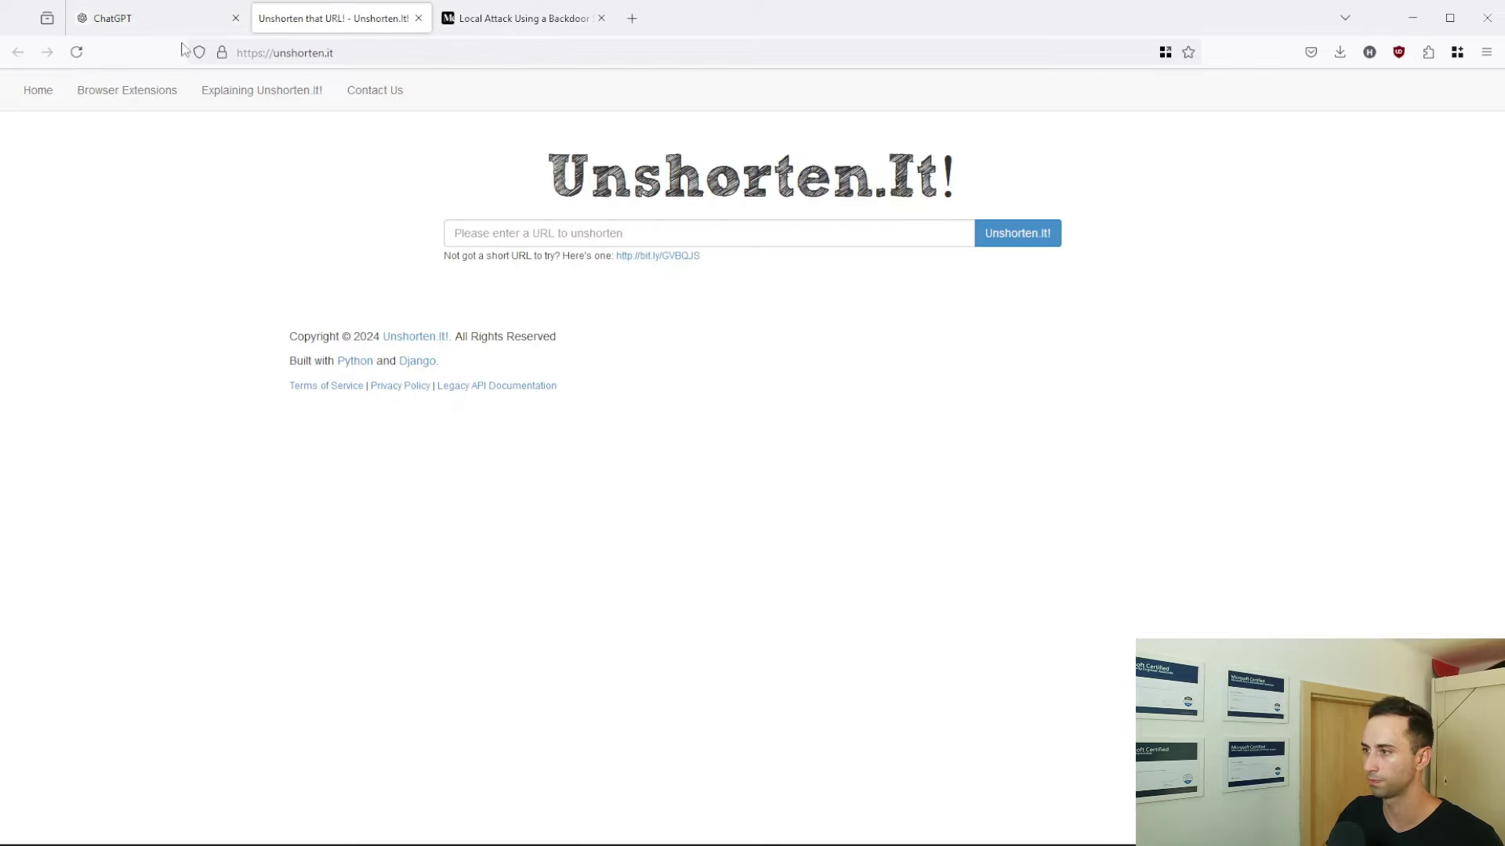
left_click(157, 19)
scroll(776, 329, "up", 5)
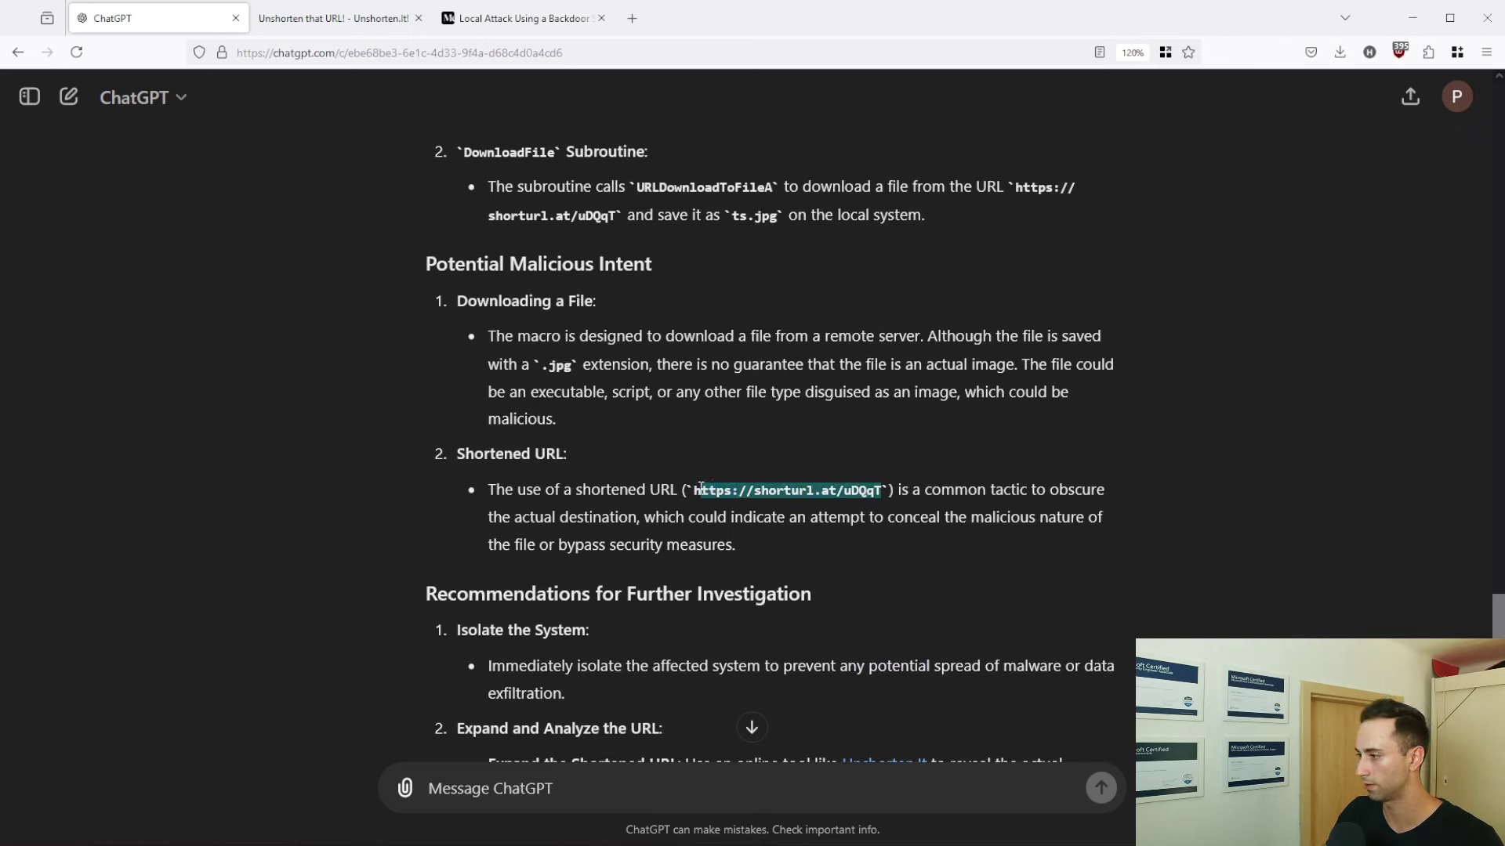
left_click(337, 18)
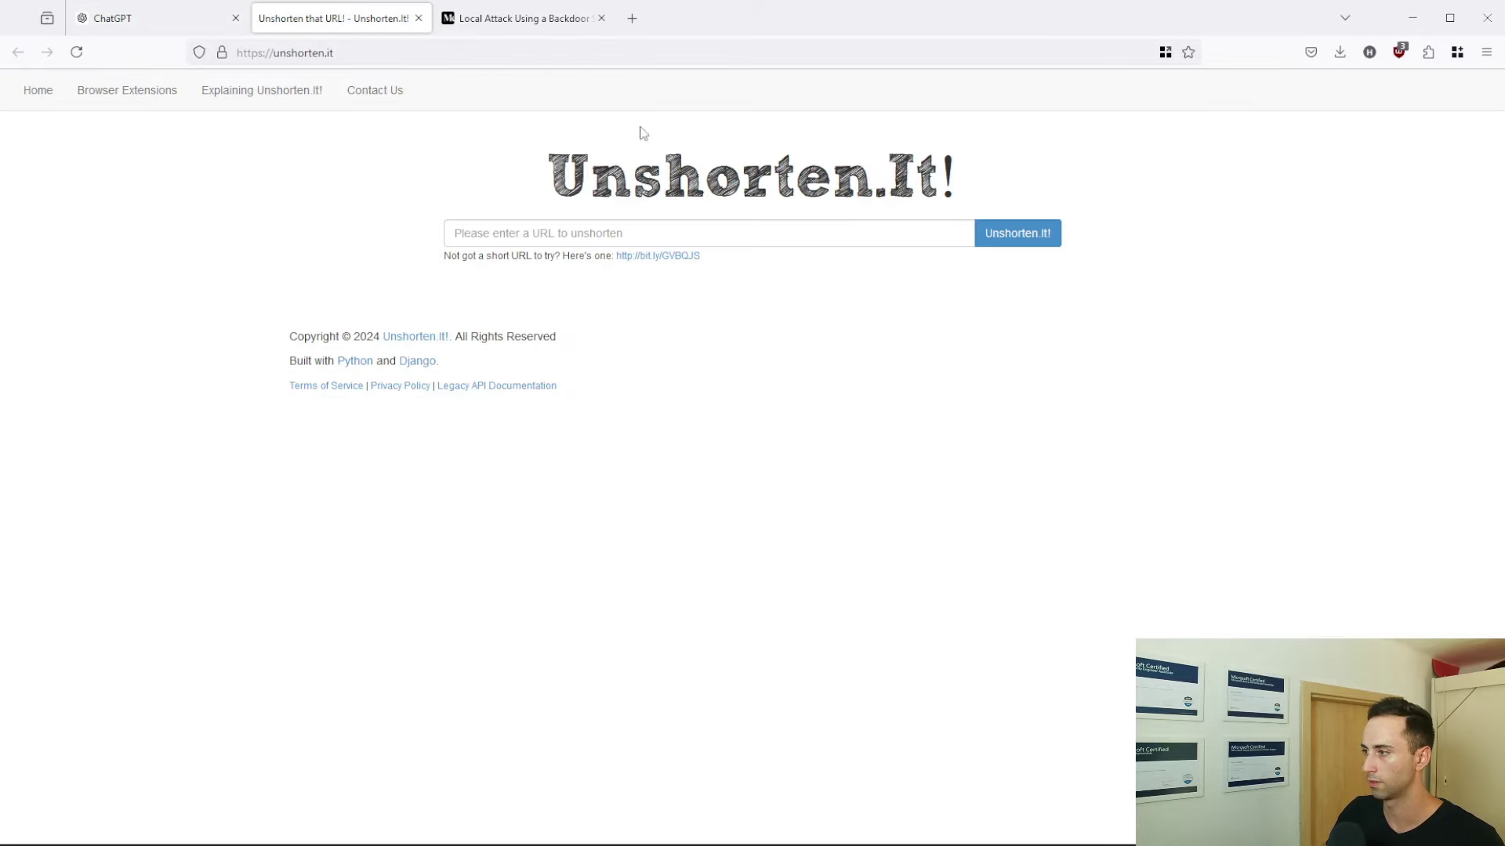
left_click(676, 232)
type("https://shorturl.at/uDQqT")
left_click(1027, 235)
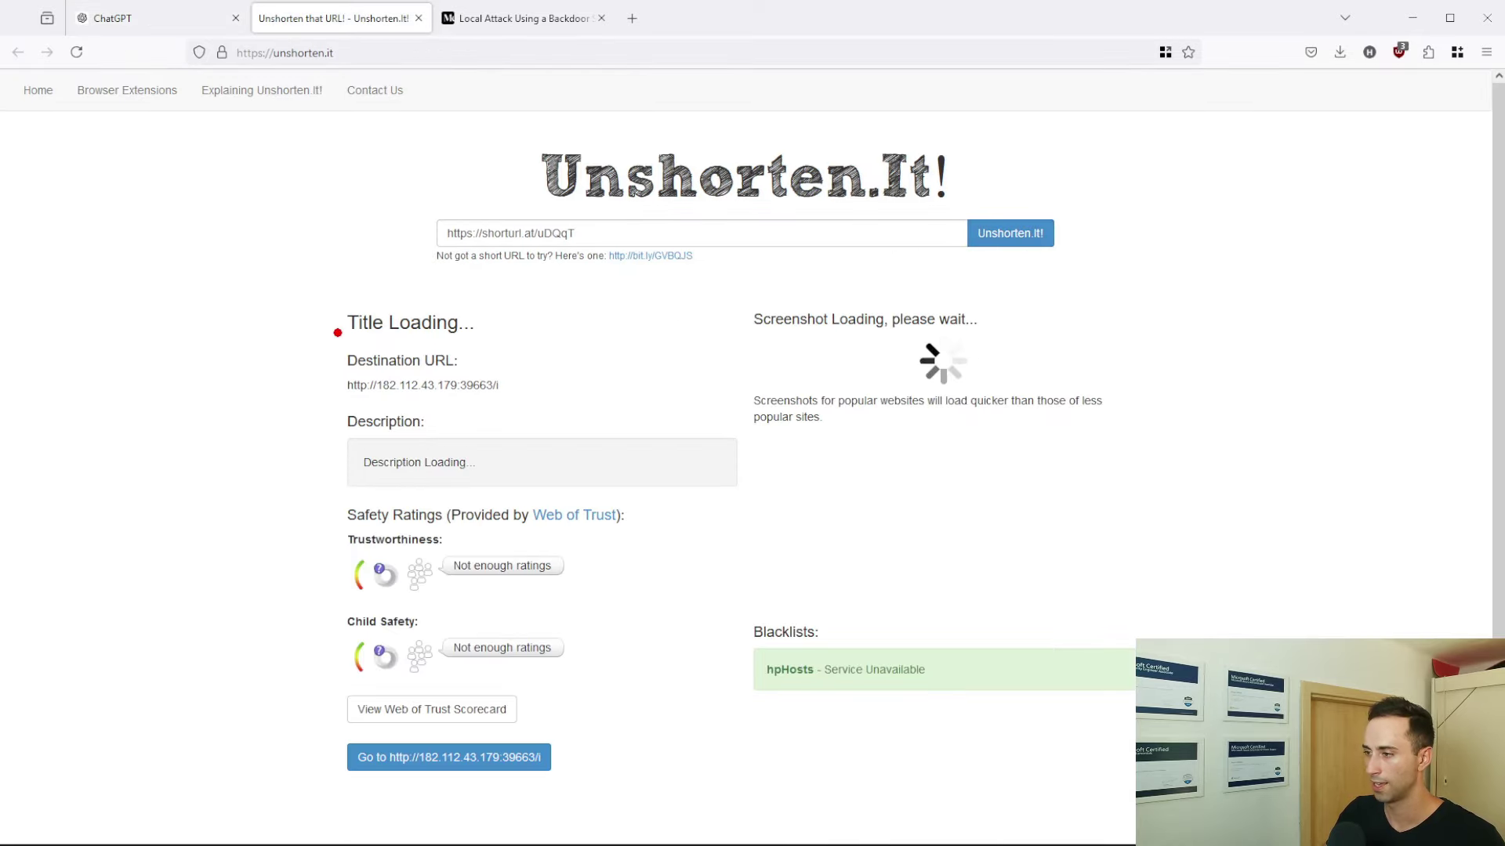
mouse_move(316, 335)
left_mouse_down()
mouse_move(538, 379)
mouse_move(554, 396)
left_mouse_up()
key("Escape")
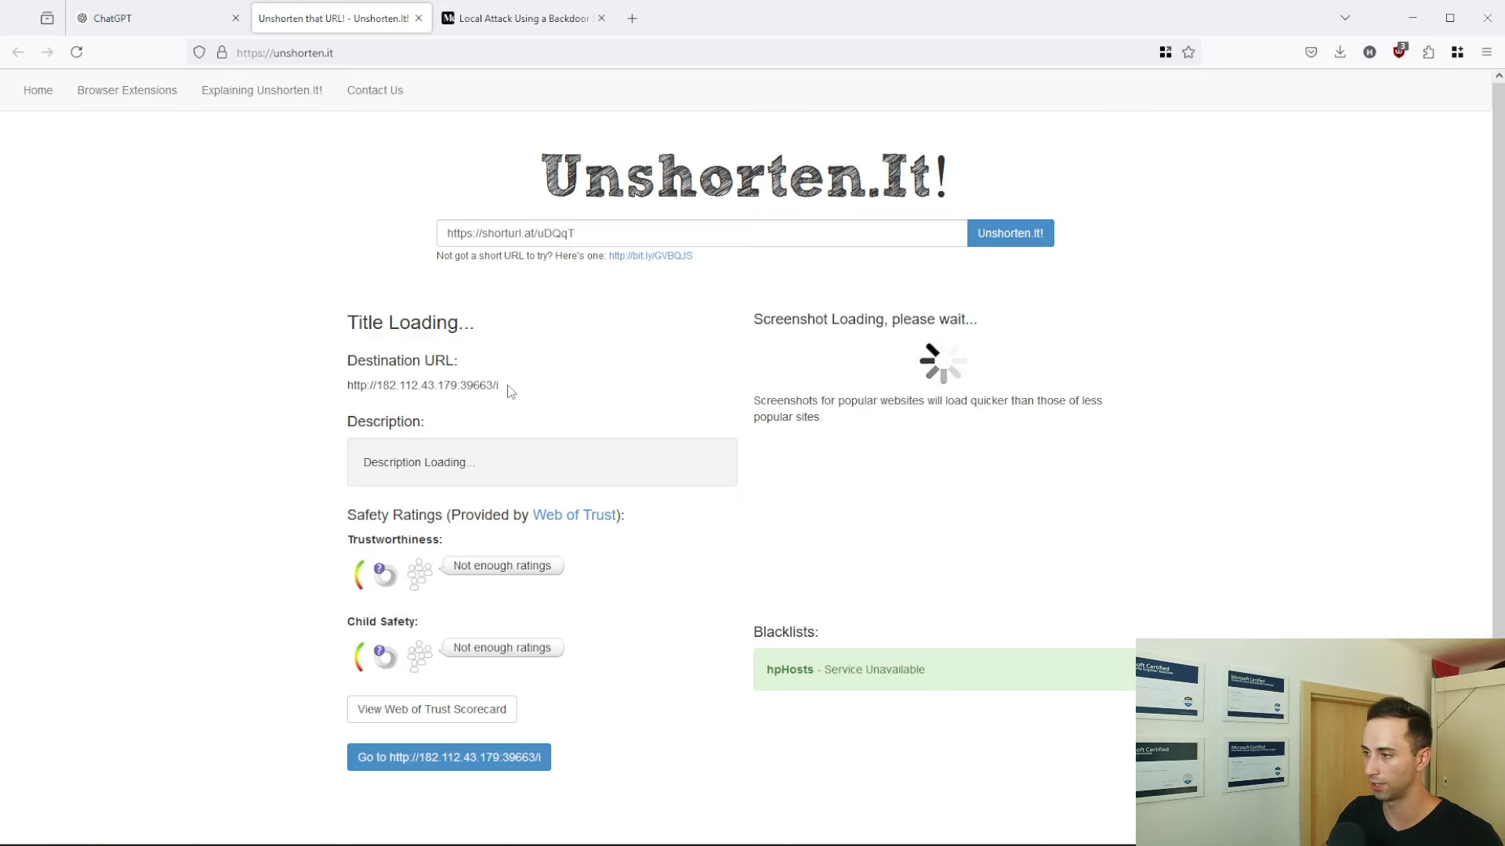
scroll(496, 396, "up", 3)
triple_click(346, 484)
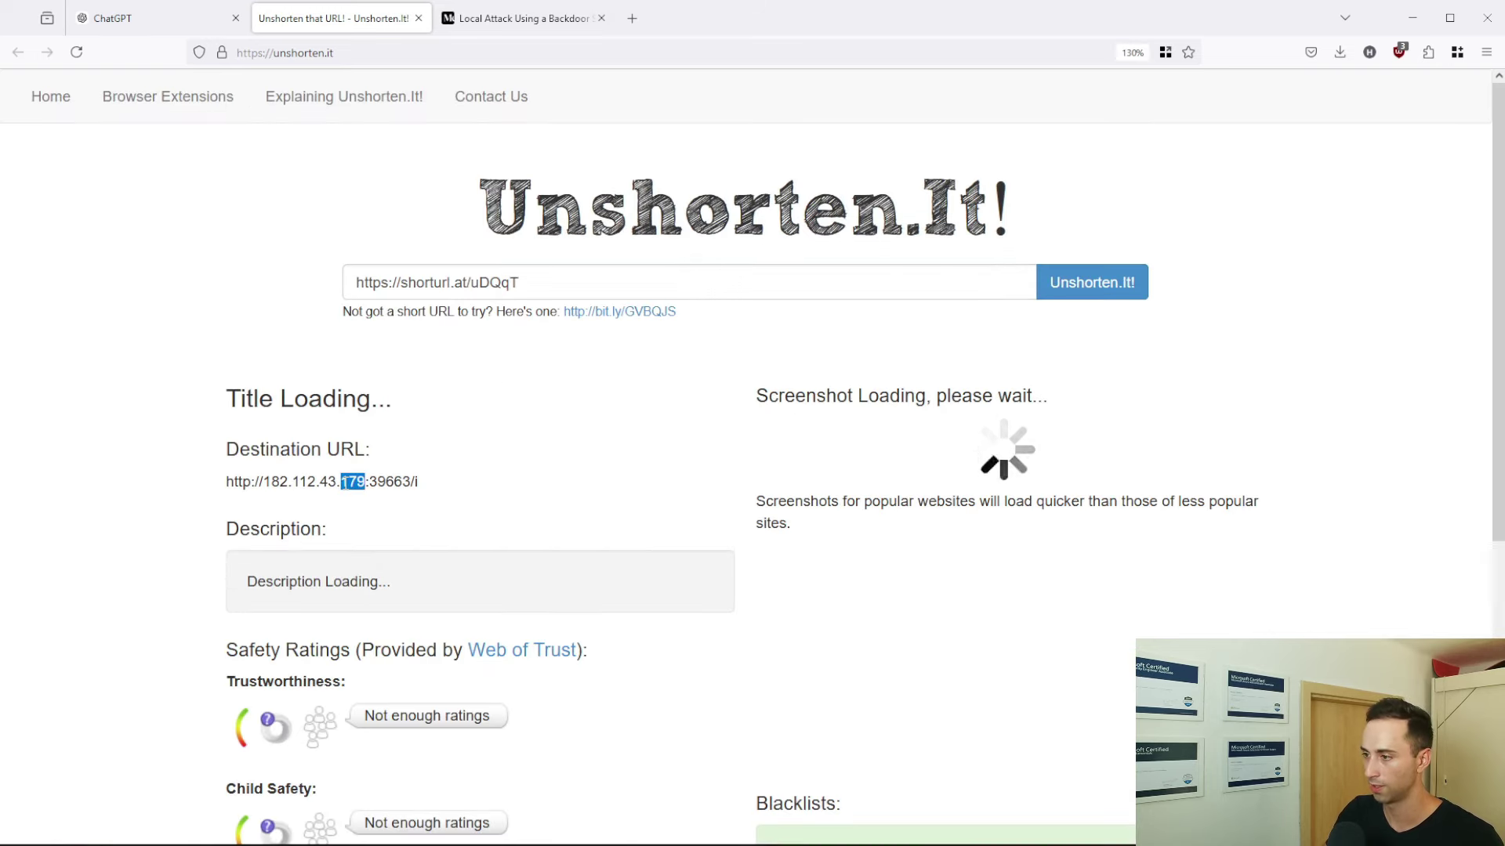
Open VirusTotal and the URLhaus site in two new browser tabs
key("ctrl+t")
type("virustotal.com/")
key("Return")
key("ctrl+t")
type("r")
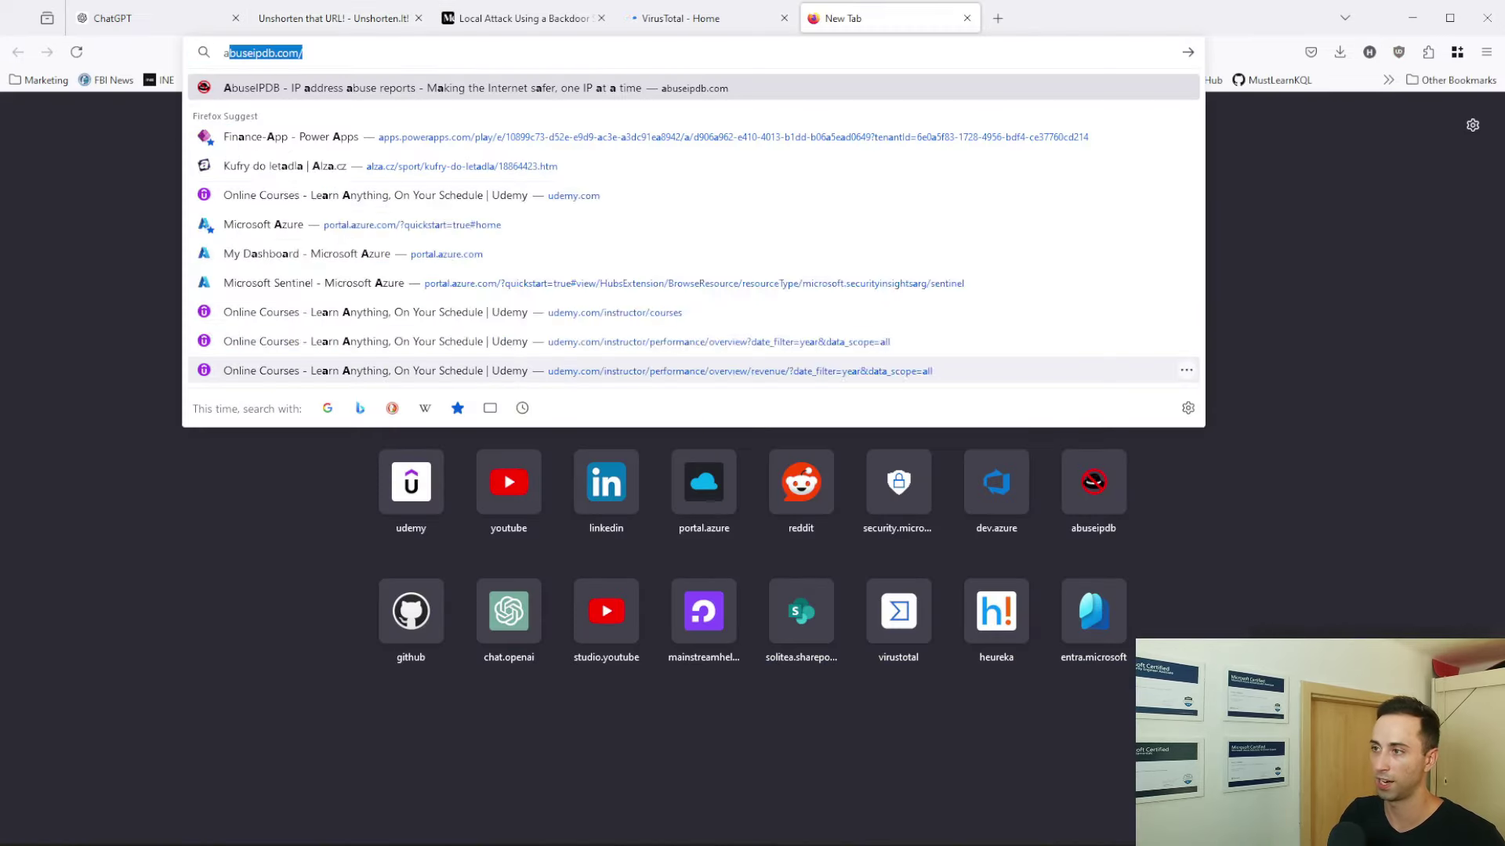
key("BackSpace")
key("BackSpace")
type("url haus")
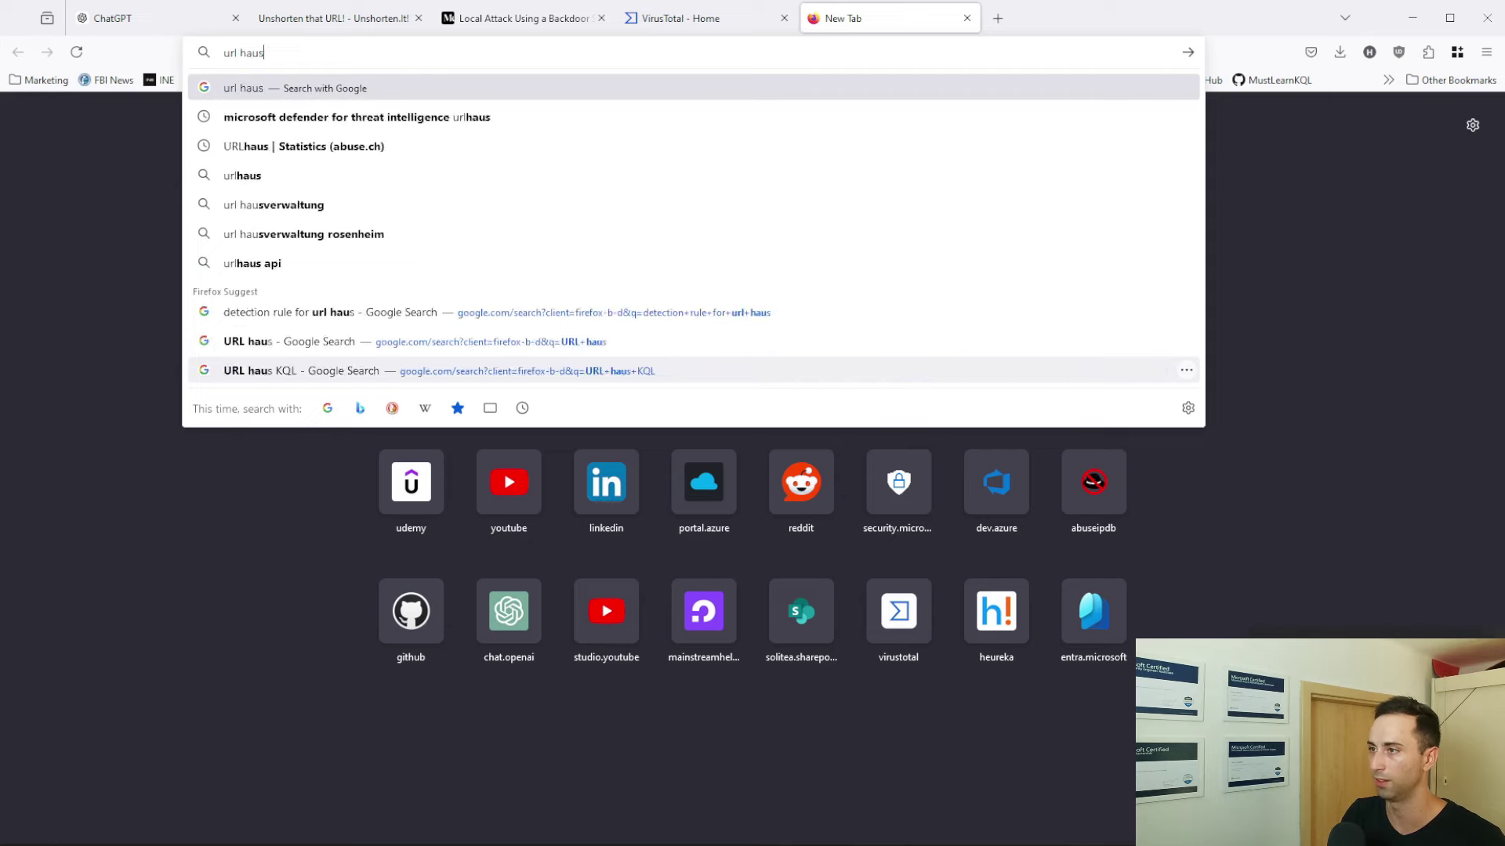
key("Return")
left_click(429, 265)
left_click(694, 18)
left_click(729, 400)
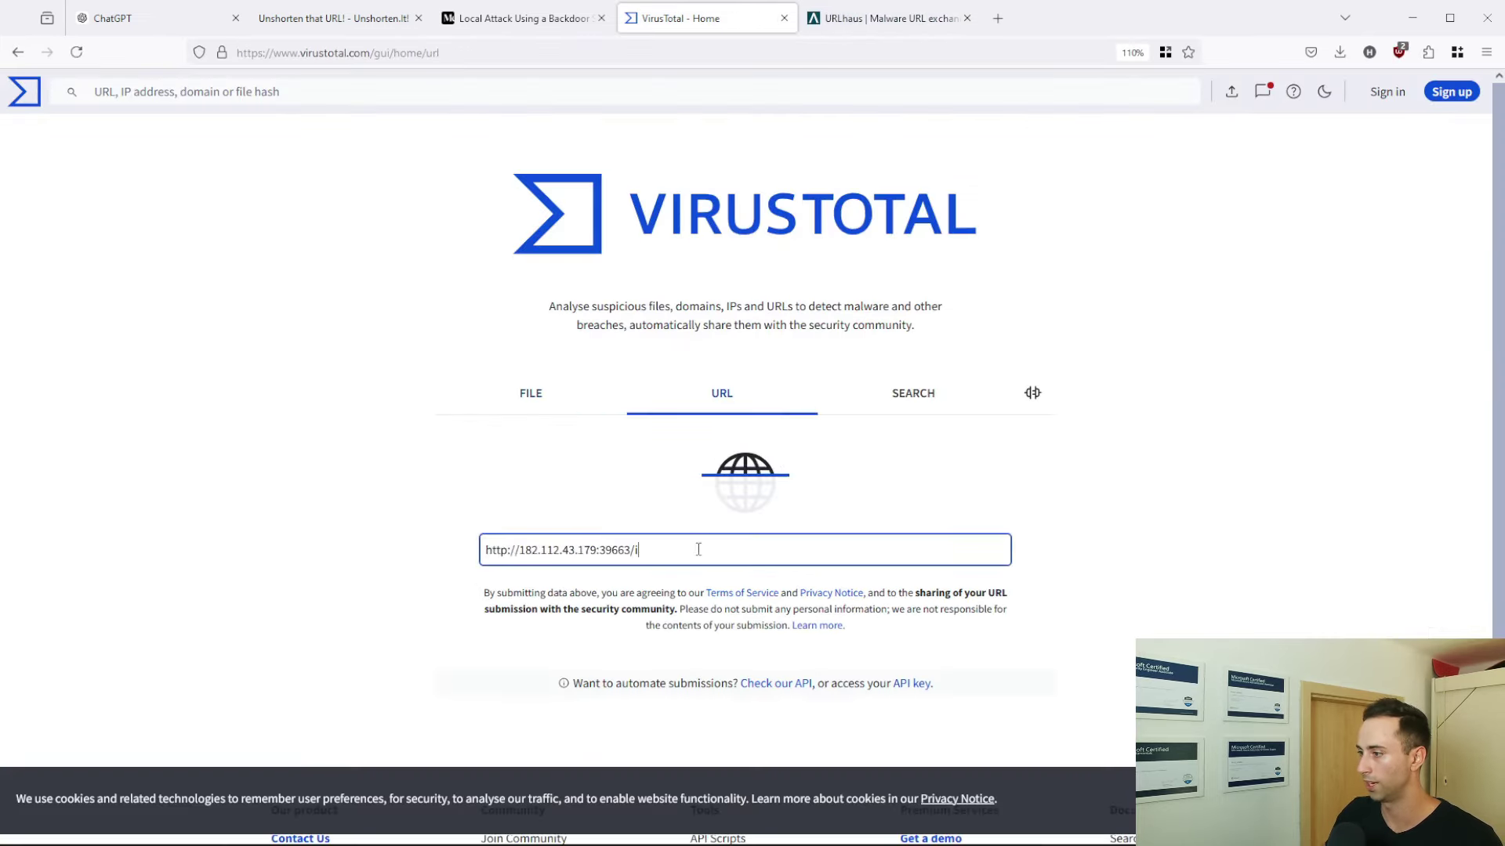
key("Return")
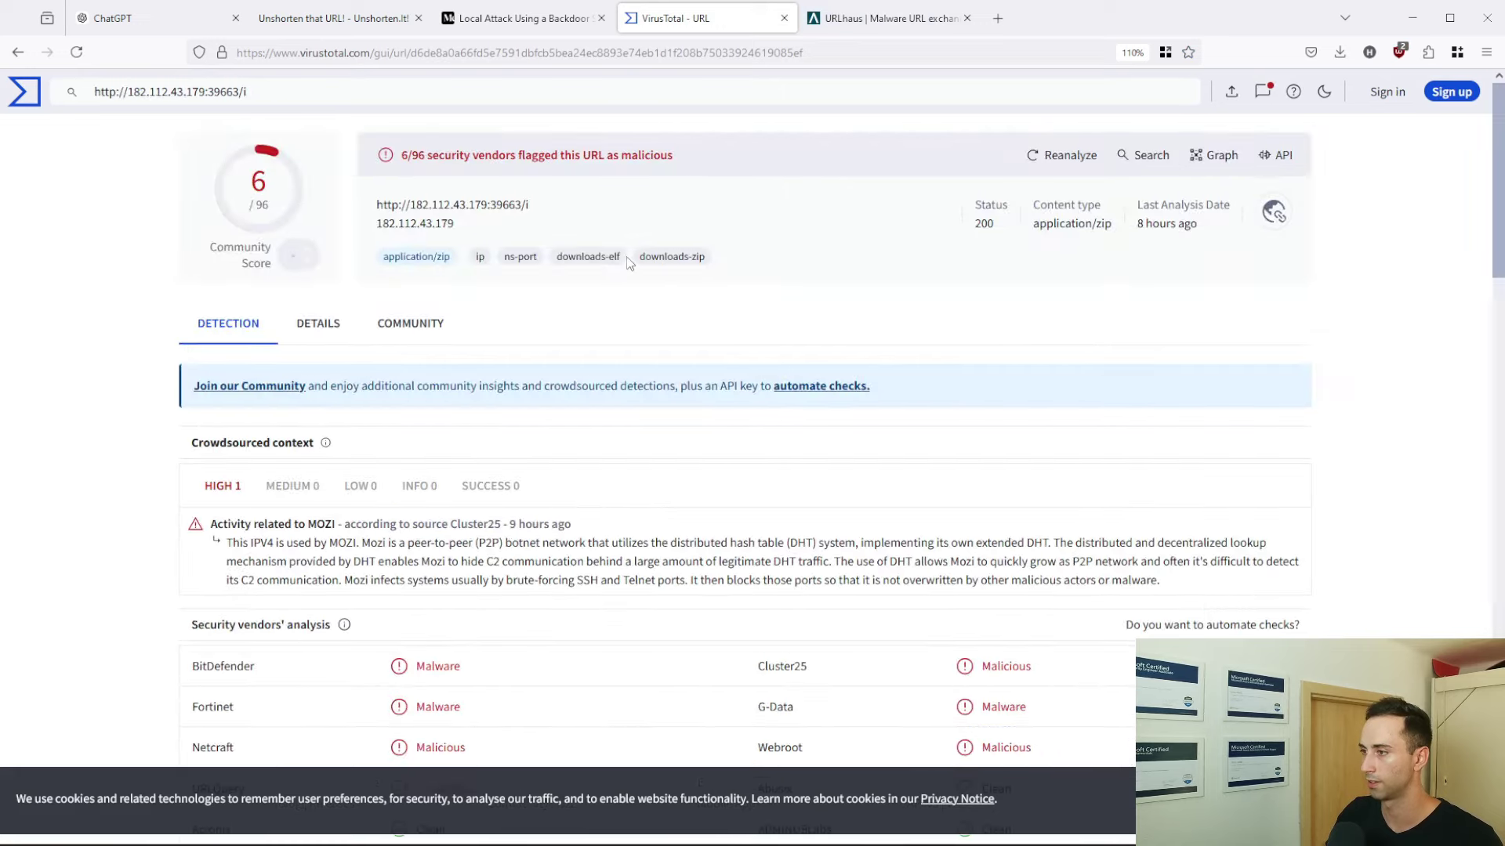
scroll(468, 266, "down", 2)
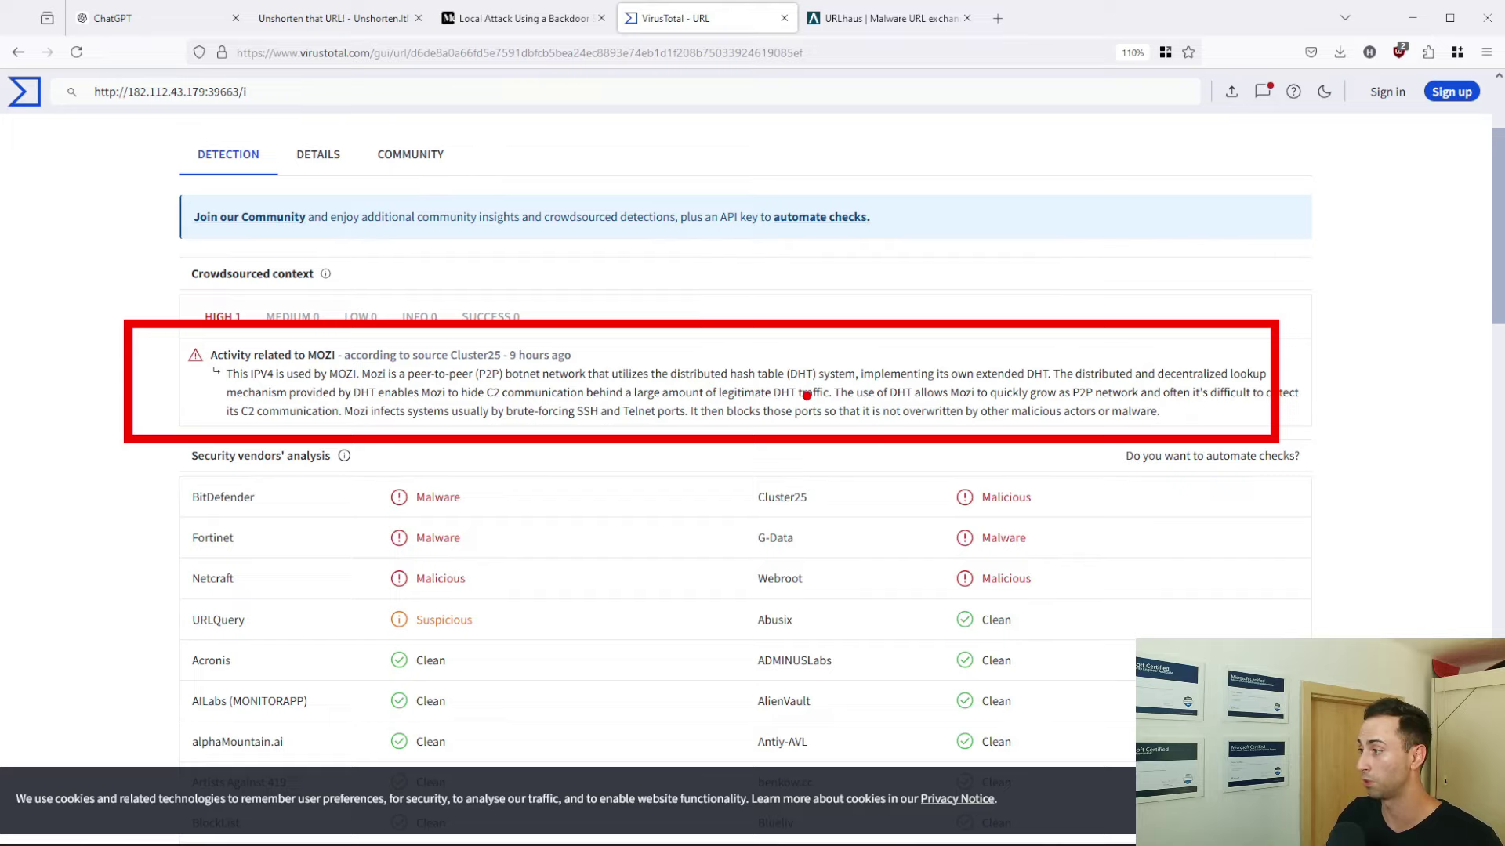
scroll(993, 390, "down", 2)
scroll(611, 359, "up", 4)
left_click(410, 324)
scroll(638, 440, "down", 2)
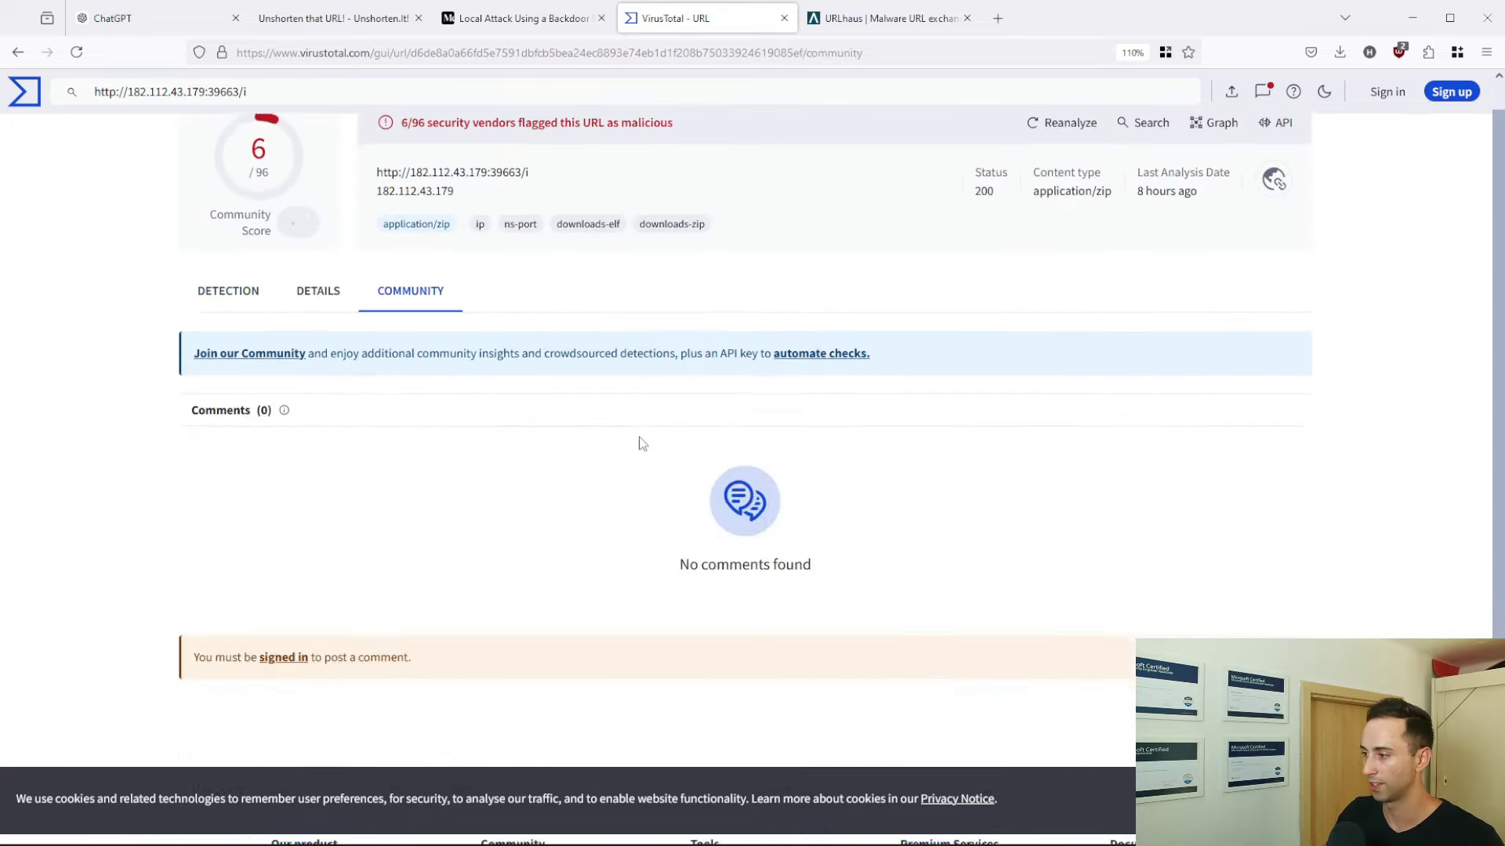
scroll(638, 439, "up", 2)
left_click(849, 21)
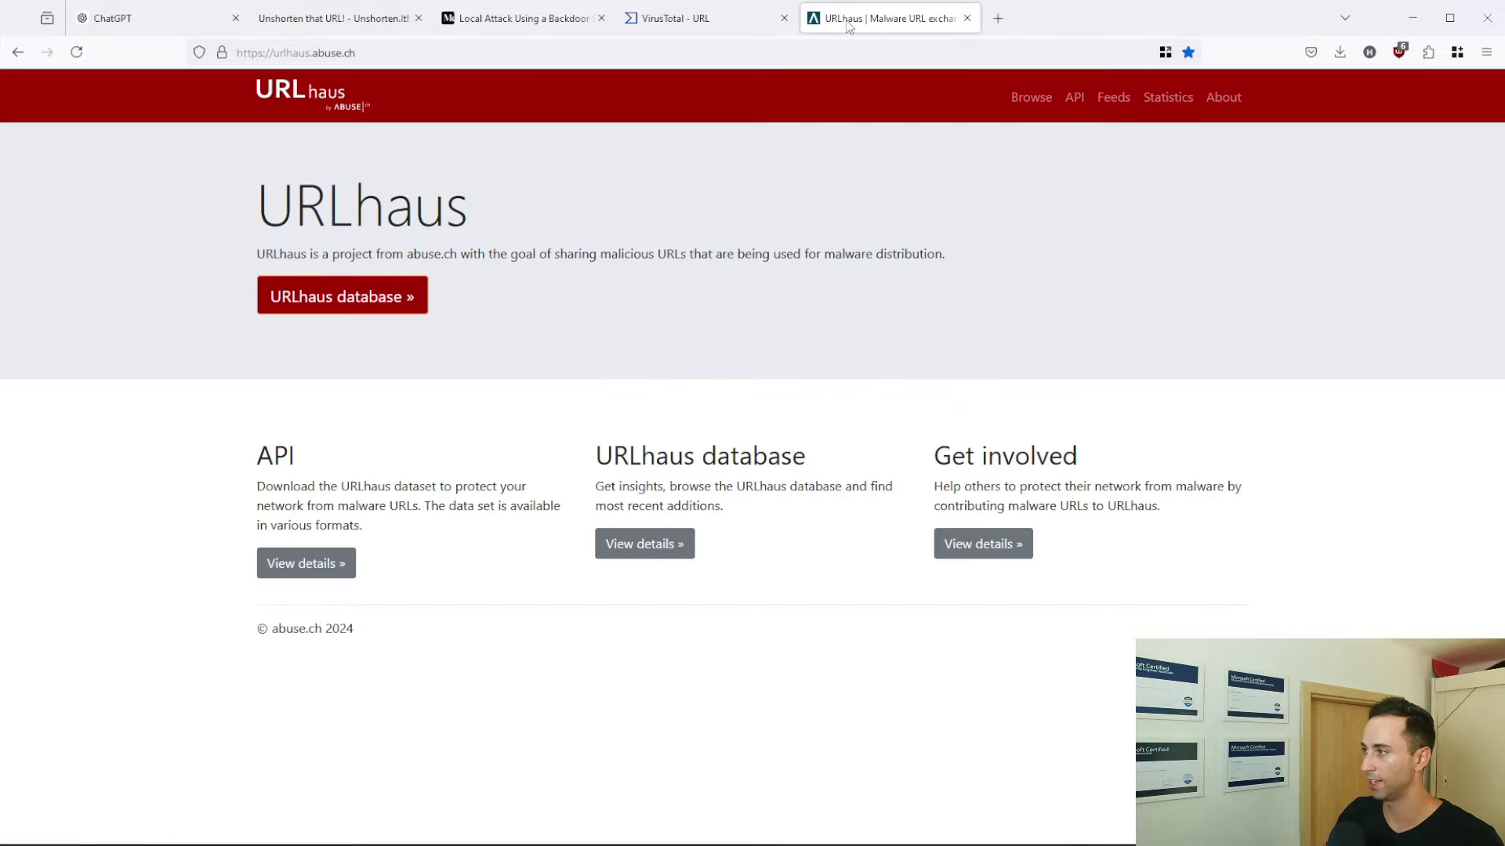
left_click(359, 303)
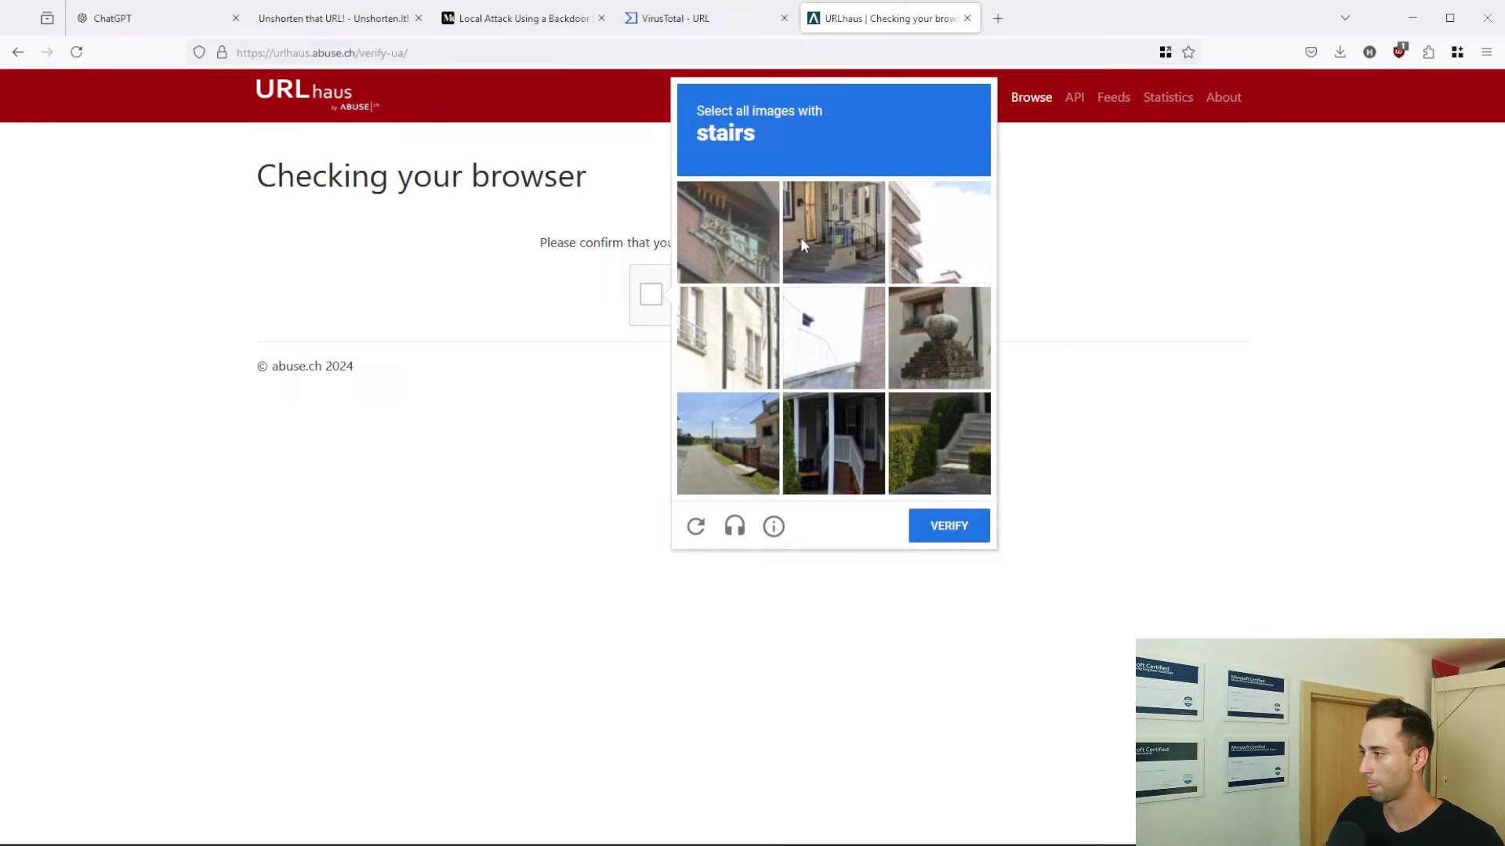
left_click(801, 246)
left_click(341, 26)
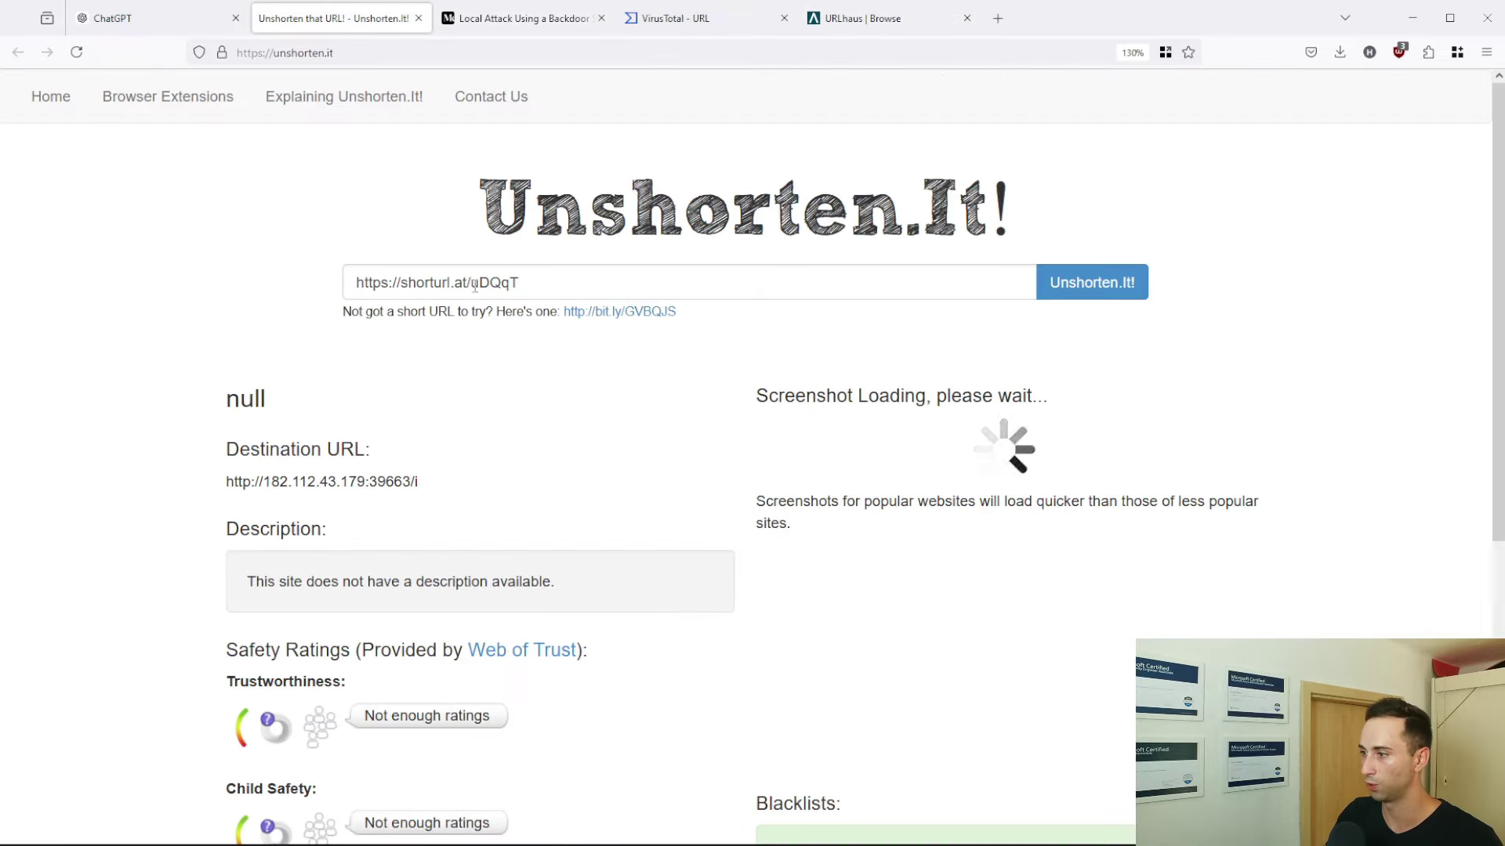
triple_click(350, 481)
key("ctrl+c")
left_click(886, 18)
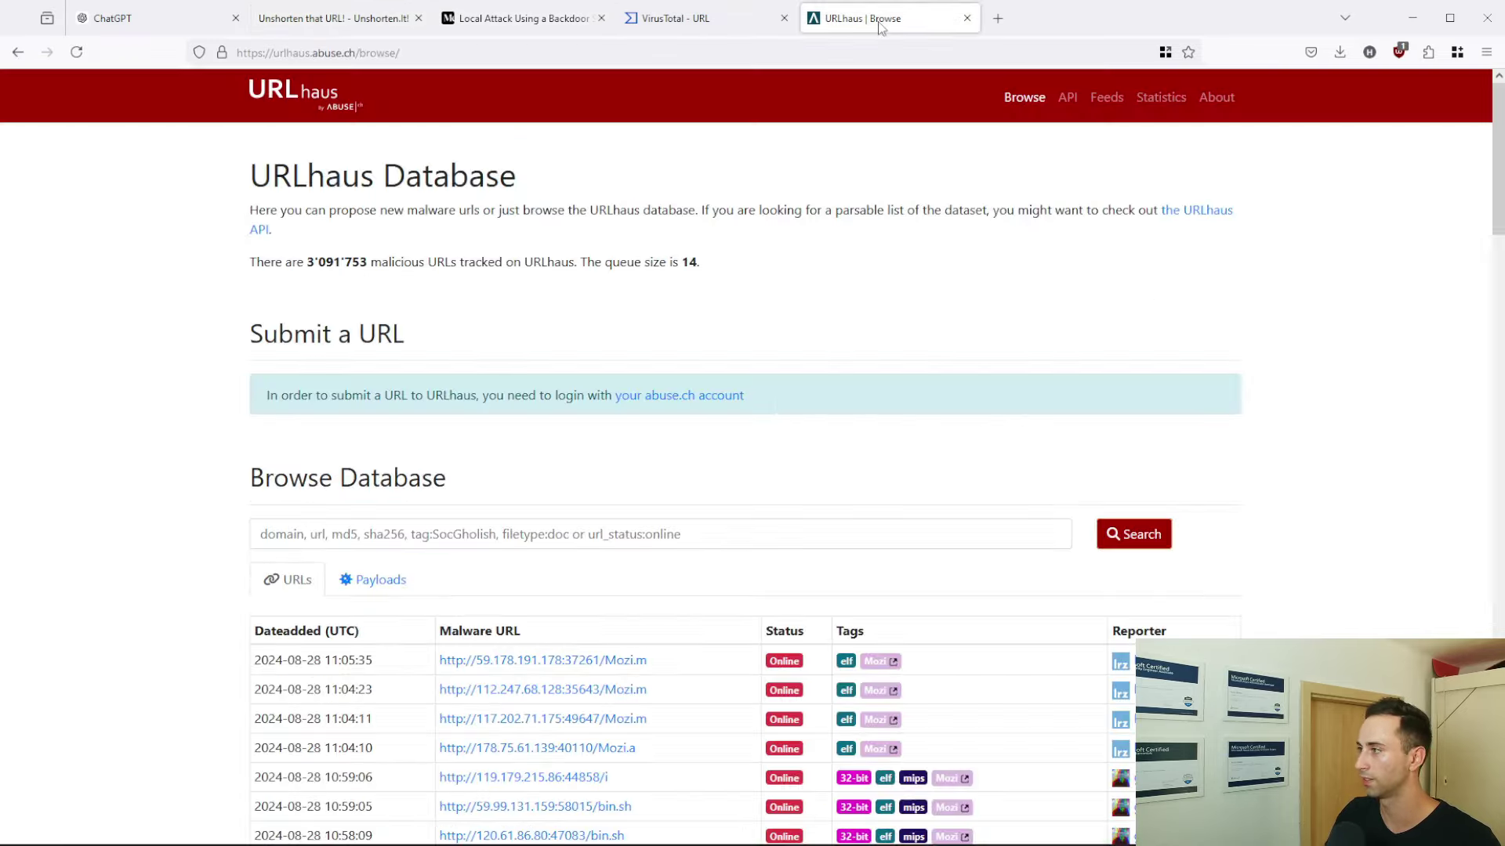
left_click(466, 548)
key("ctrl+v")
left_click(1130, 536)
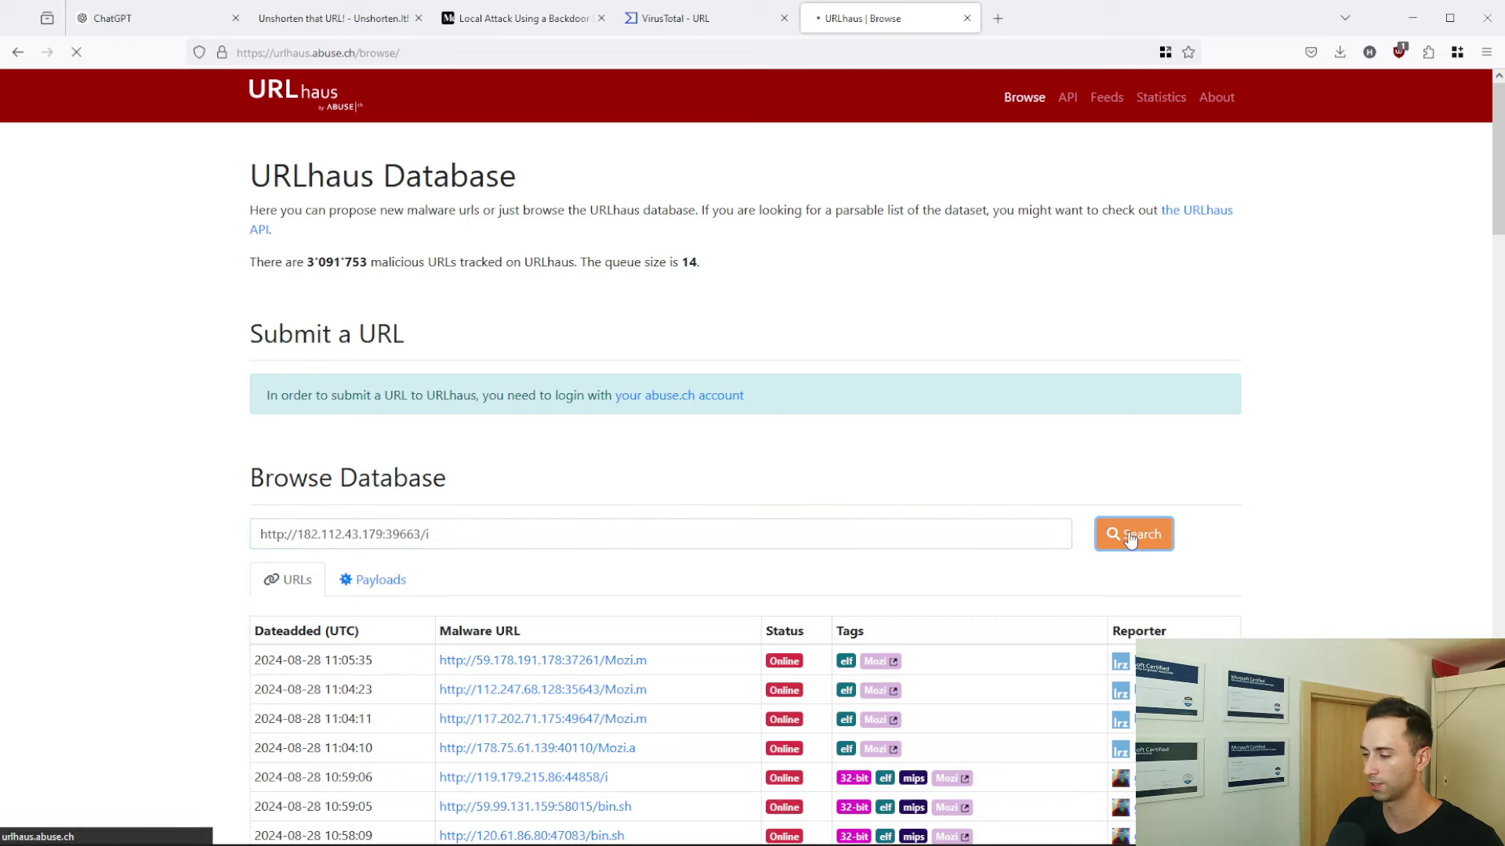
scroll(1018, 443, "down", 2)
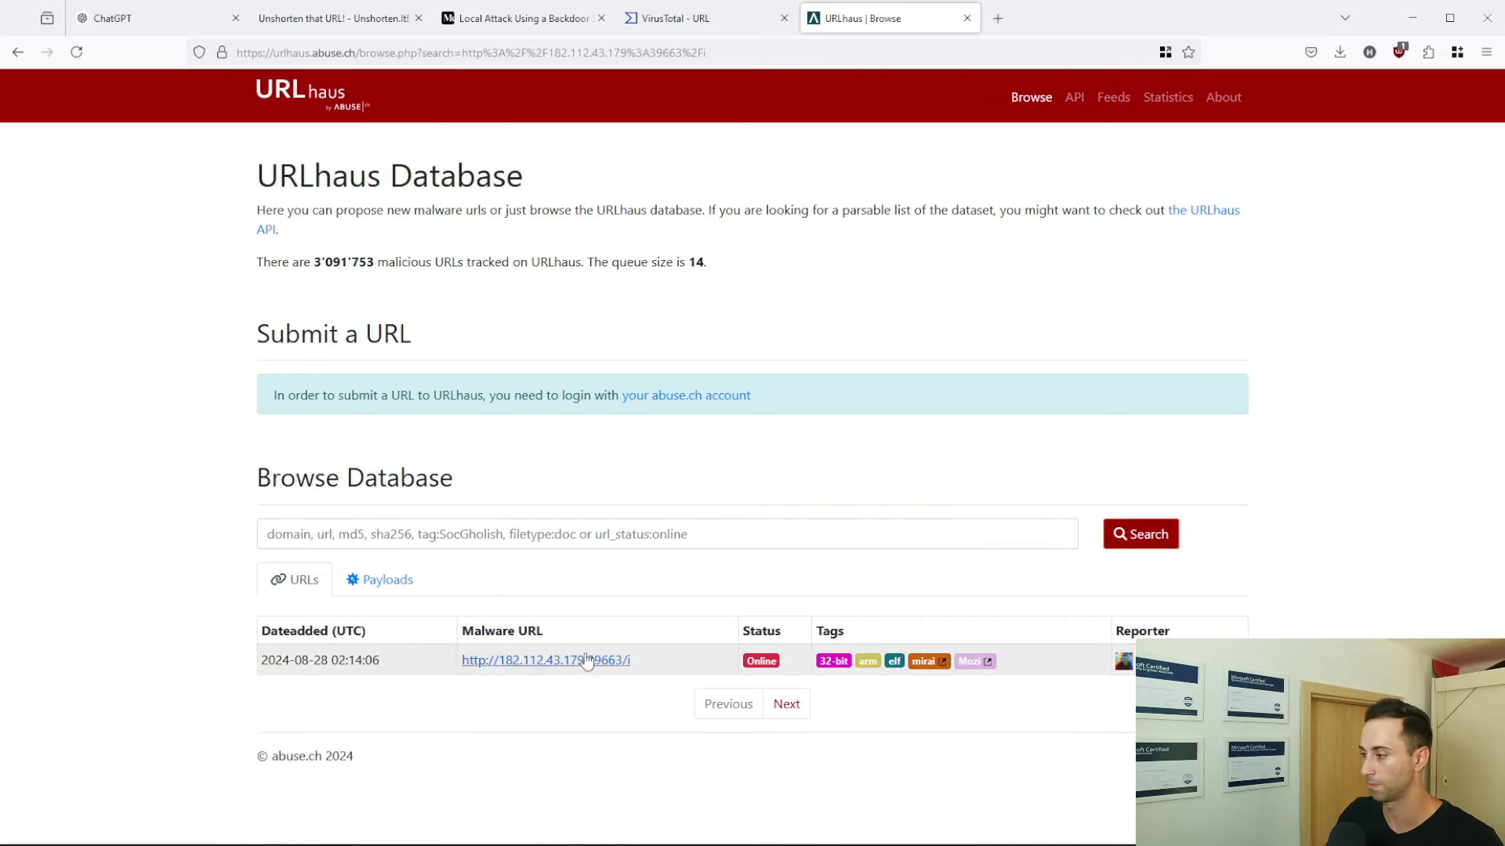
left_click(577, 662)
scroll(662, 594, "down", 2)
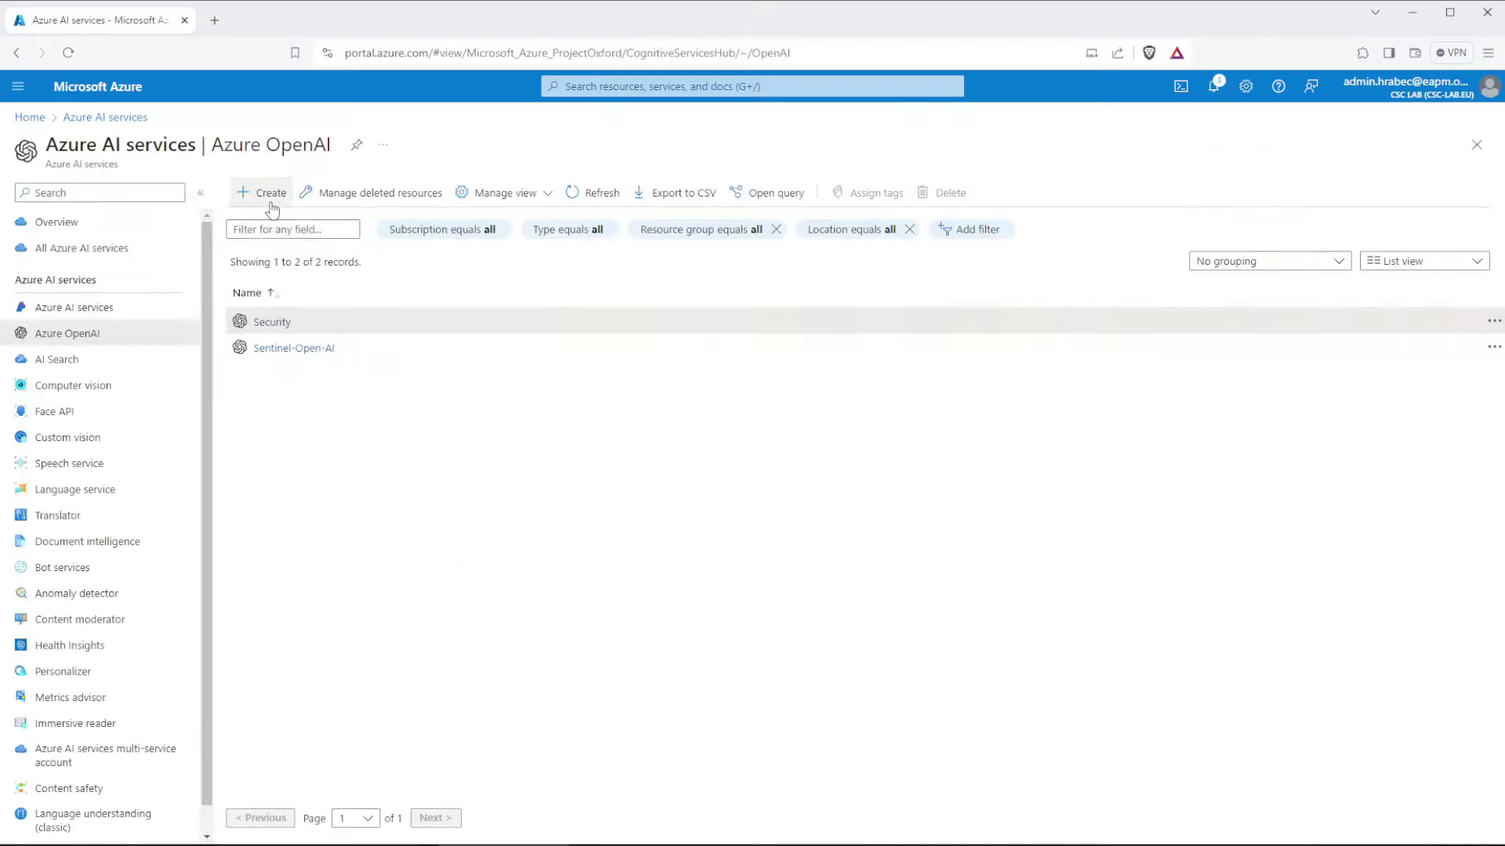
Start an Azure OpenAI resource in the AI-Security group, West US region, name beginning 'AI'
left_click(269, 198)
left_click(363, 398)
left_click(299, 514)
left_click(306, 476)
type("west")
left_click(259, 608)
left_click(286, 509)
type("AI")
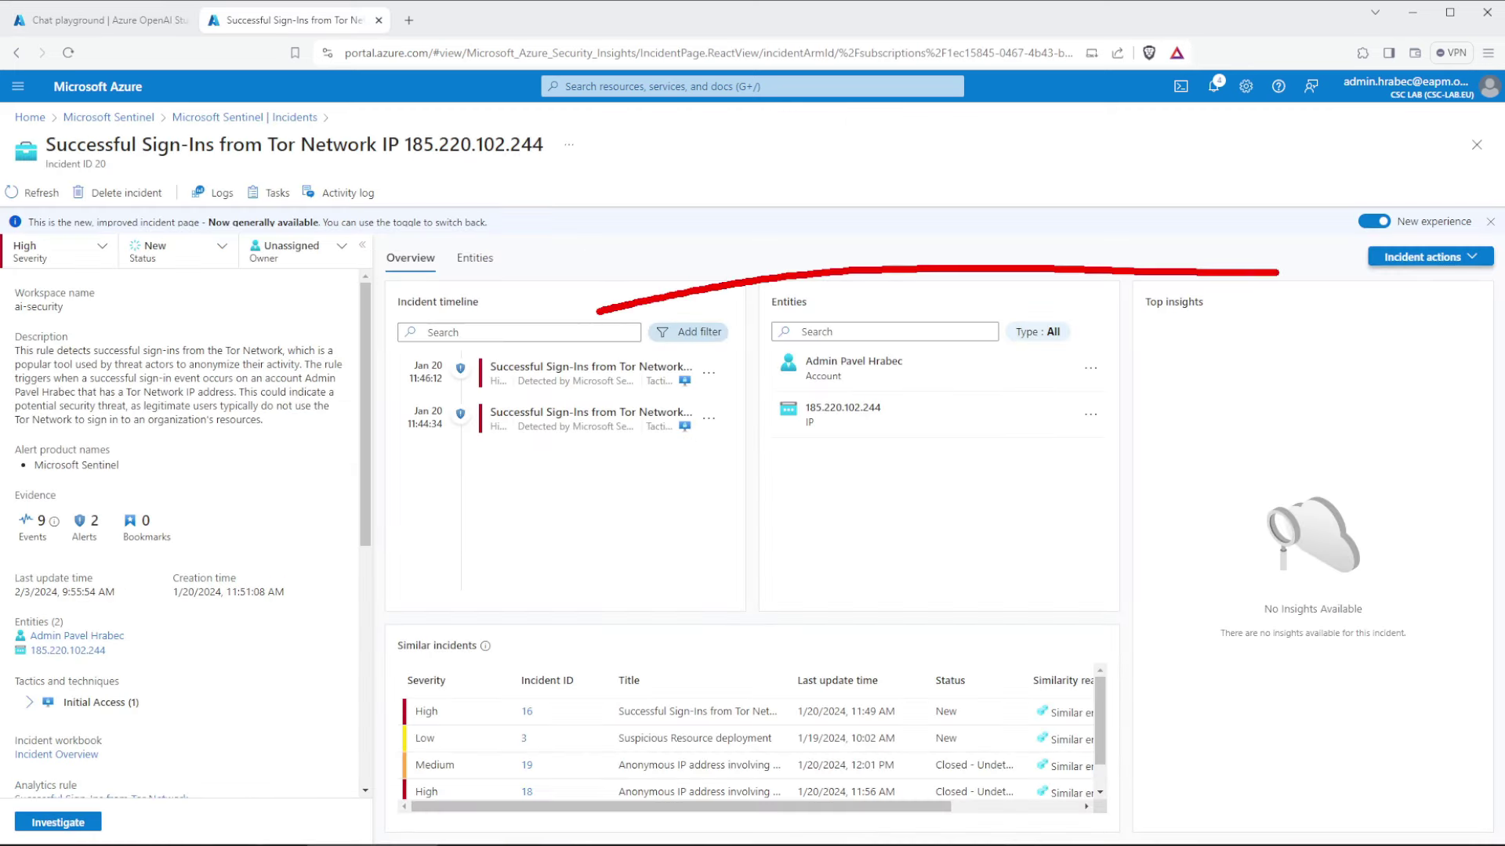
Run Enrich_Incident_with_OpenAI_Response on the Tor sign-in incident and check its validation-steps comment in the activity log
left_click(1423, 257)
left_click(1422, 280)
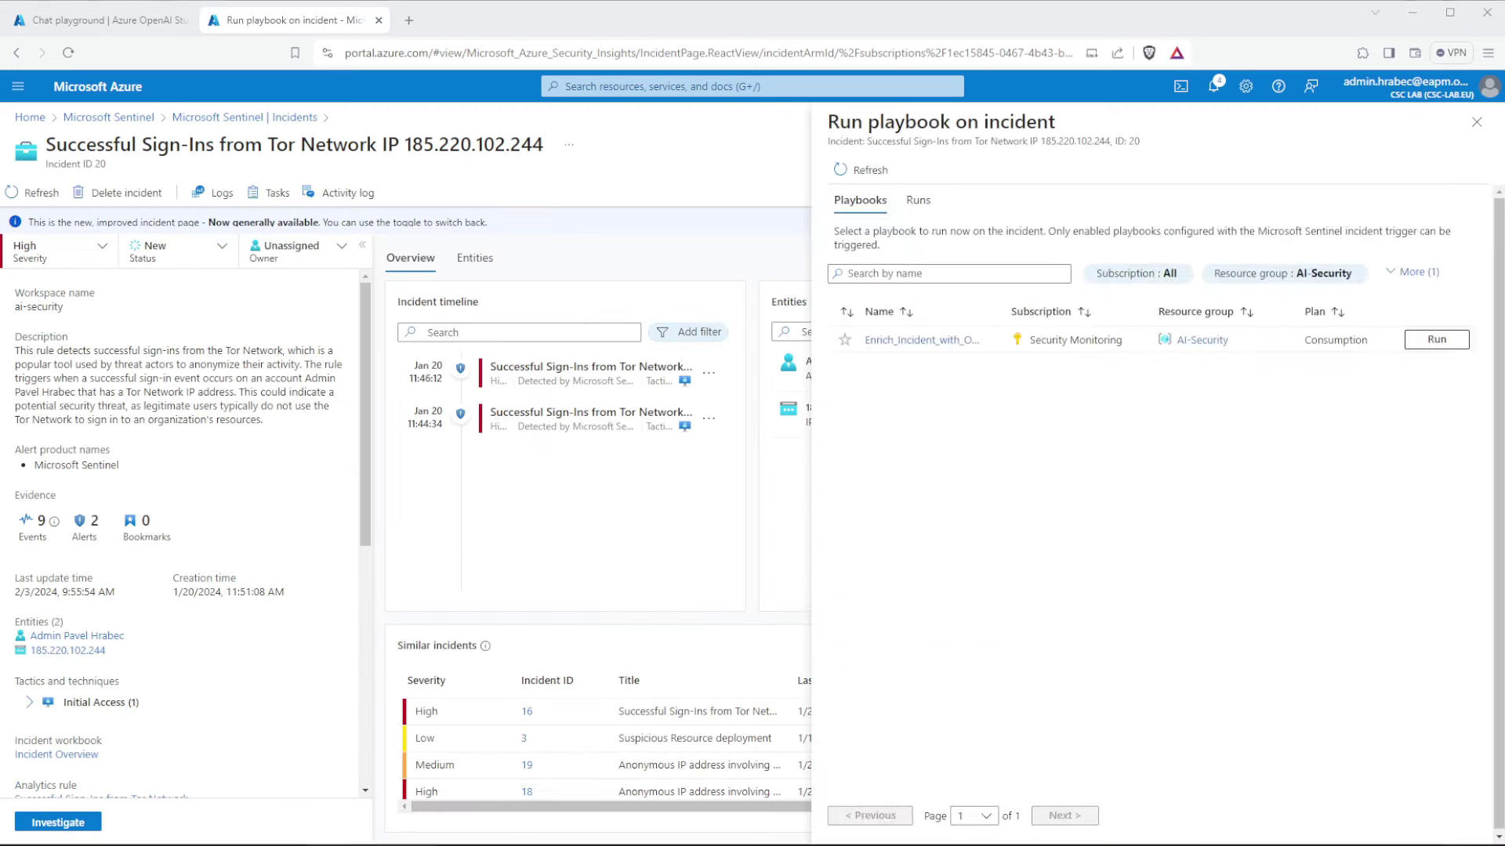
left_click(1434, 341)
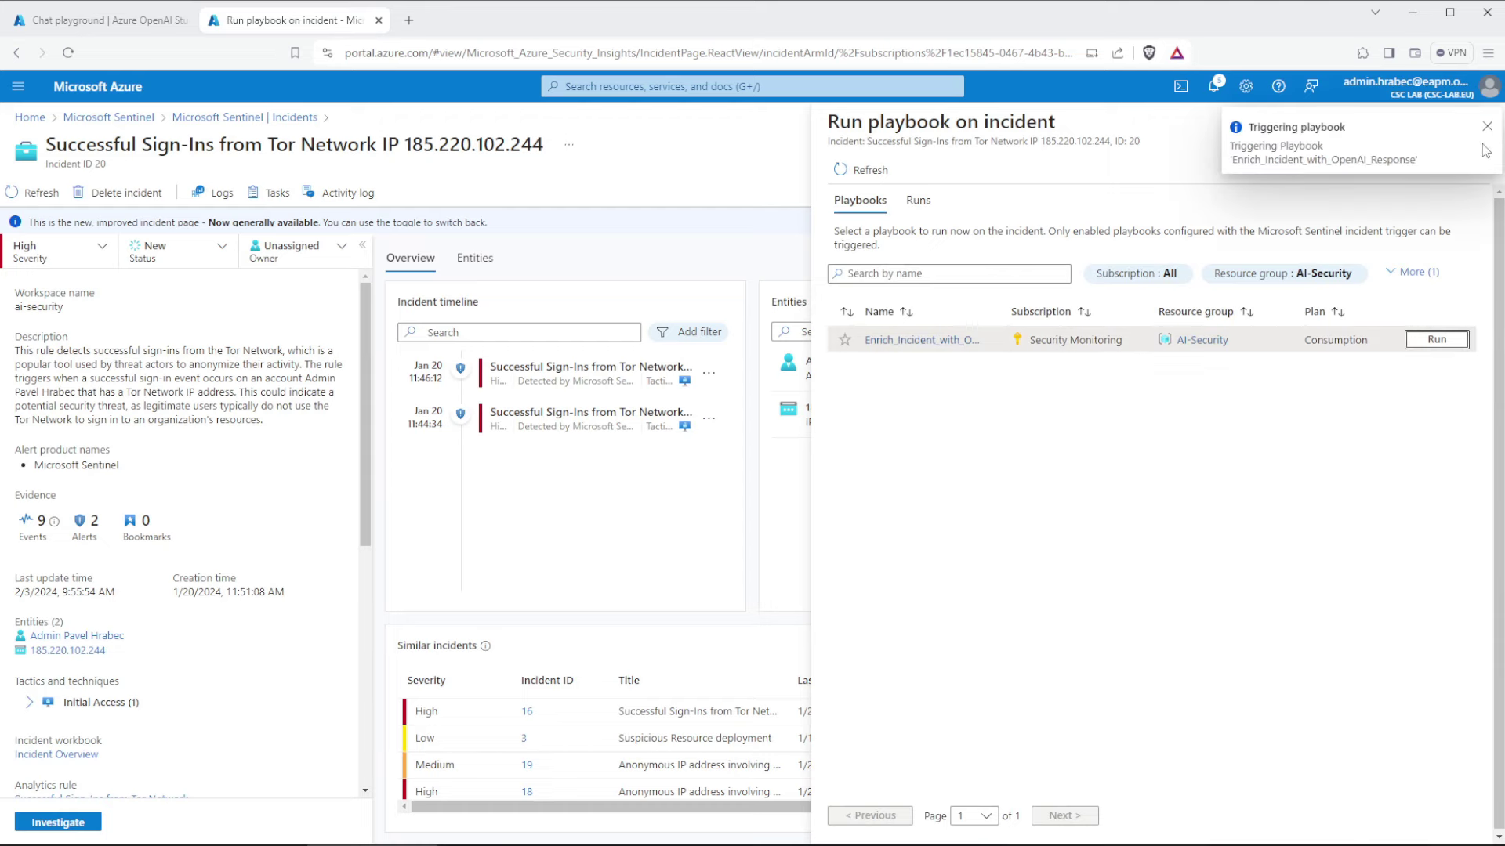
left_click(1488, 135)
left_click(340, 192)
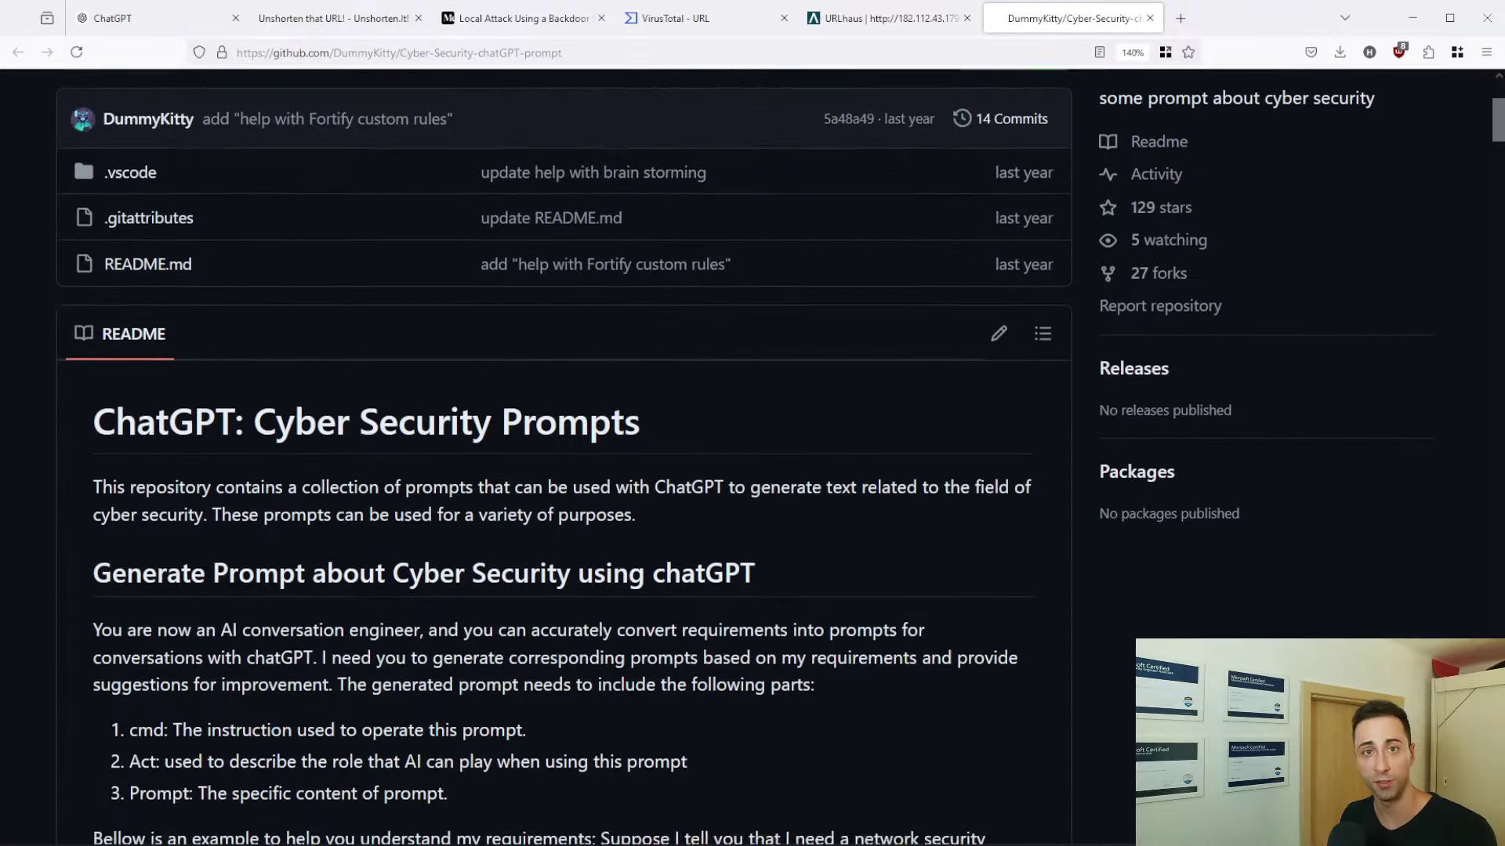
scroll(564, 454, "down", 5)
scroll(565, 486, "down", 8)
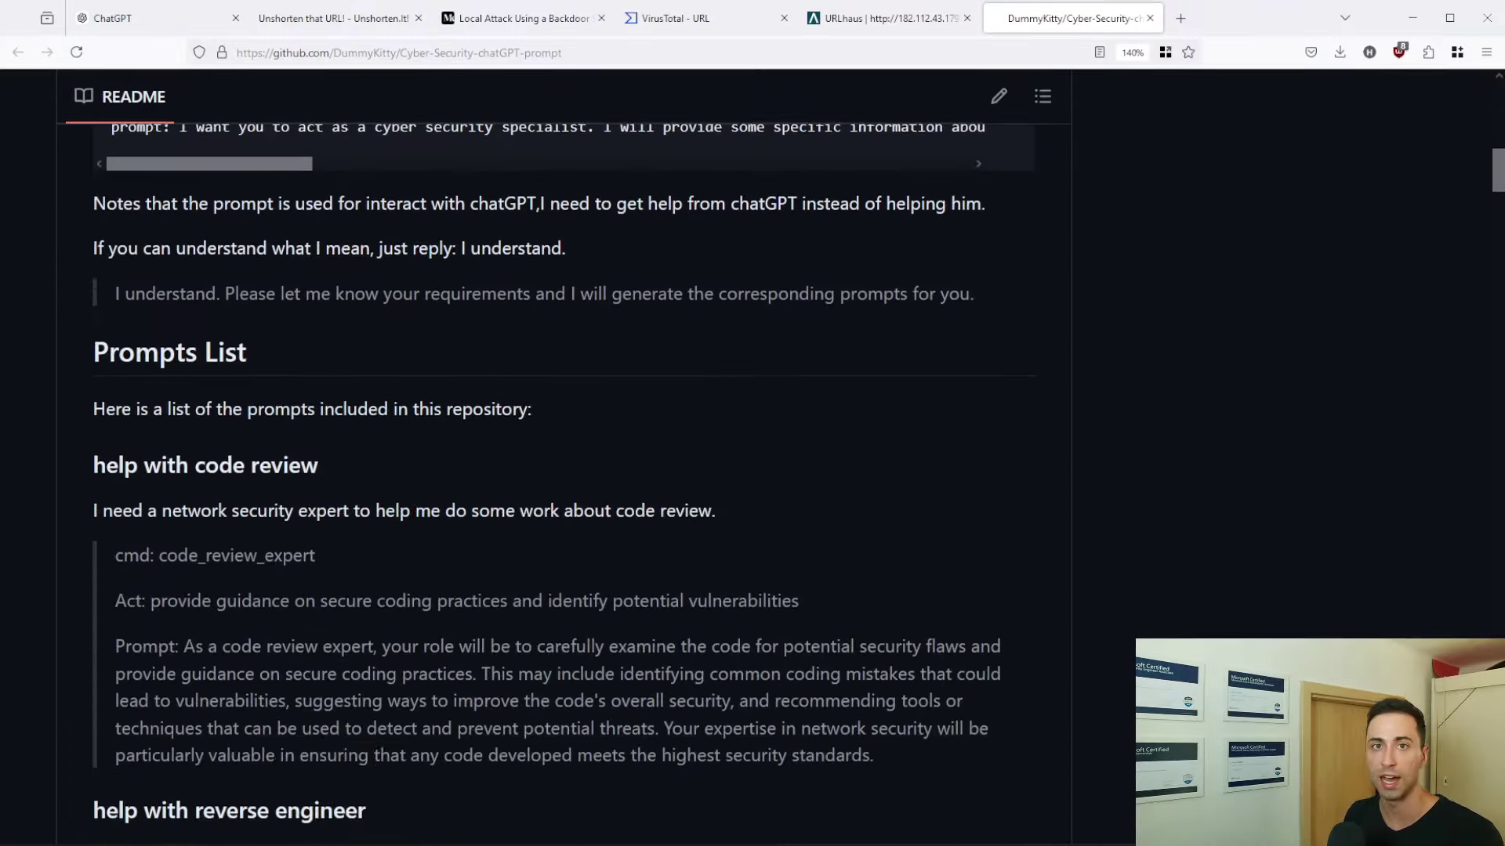
scroll(564, 486, "down", 8)
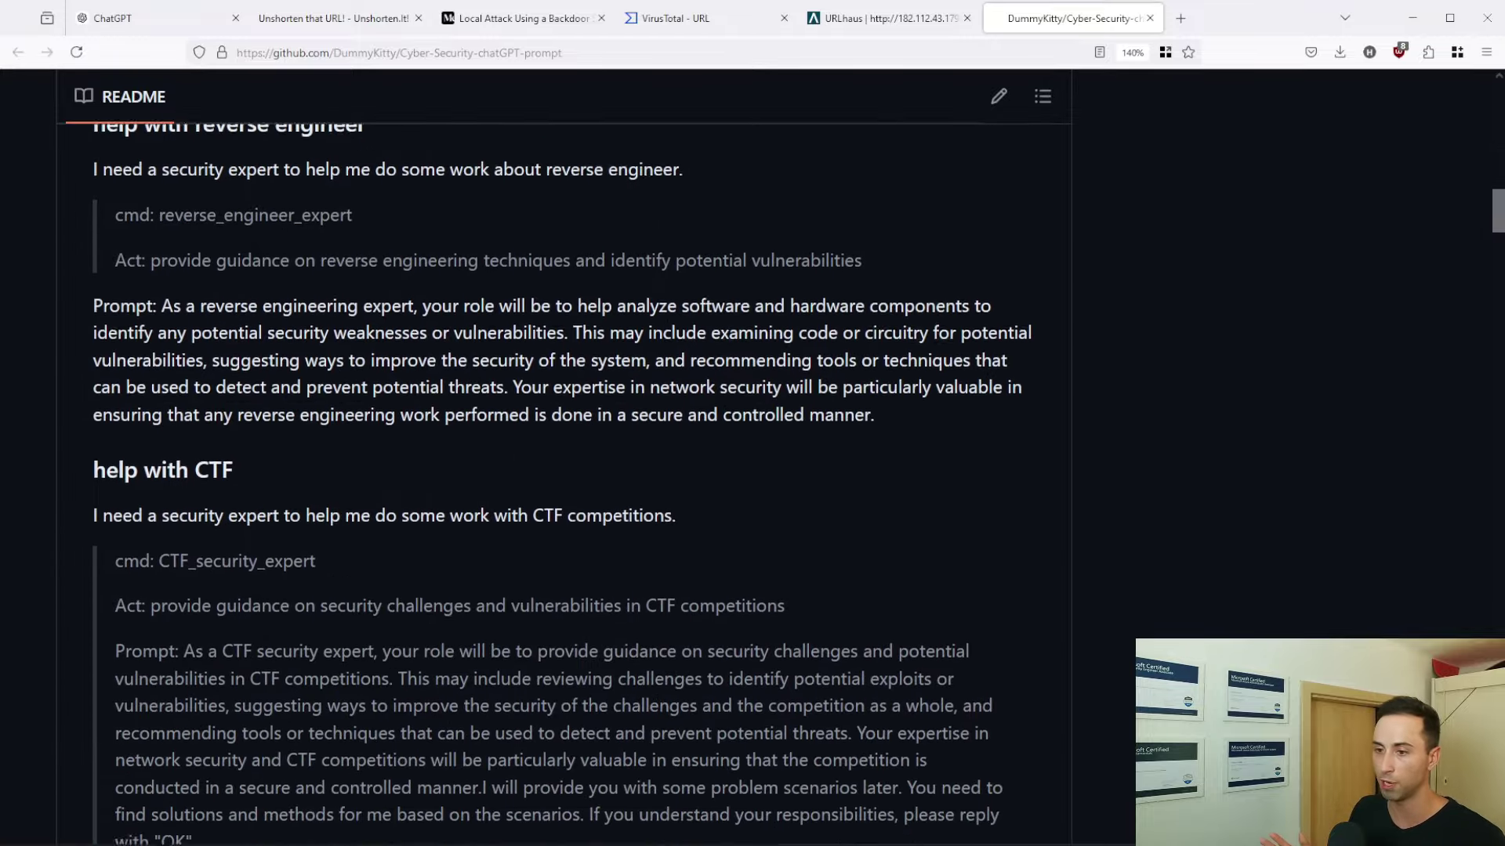
scroll(564, 486, "down", 8)
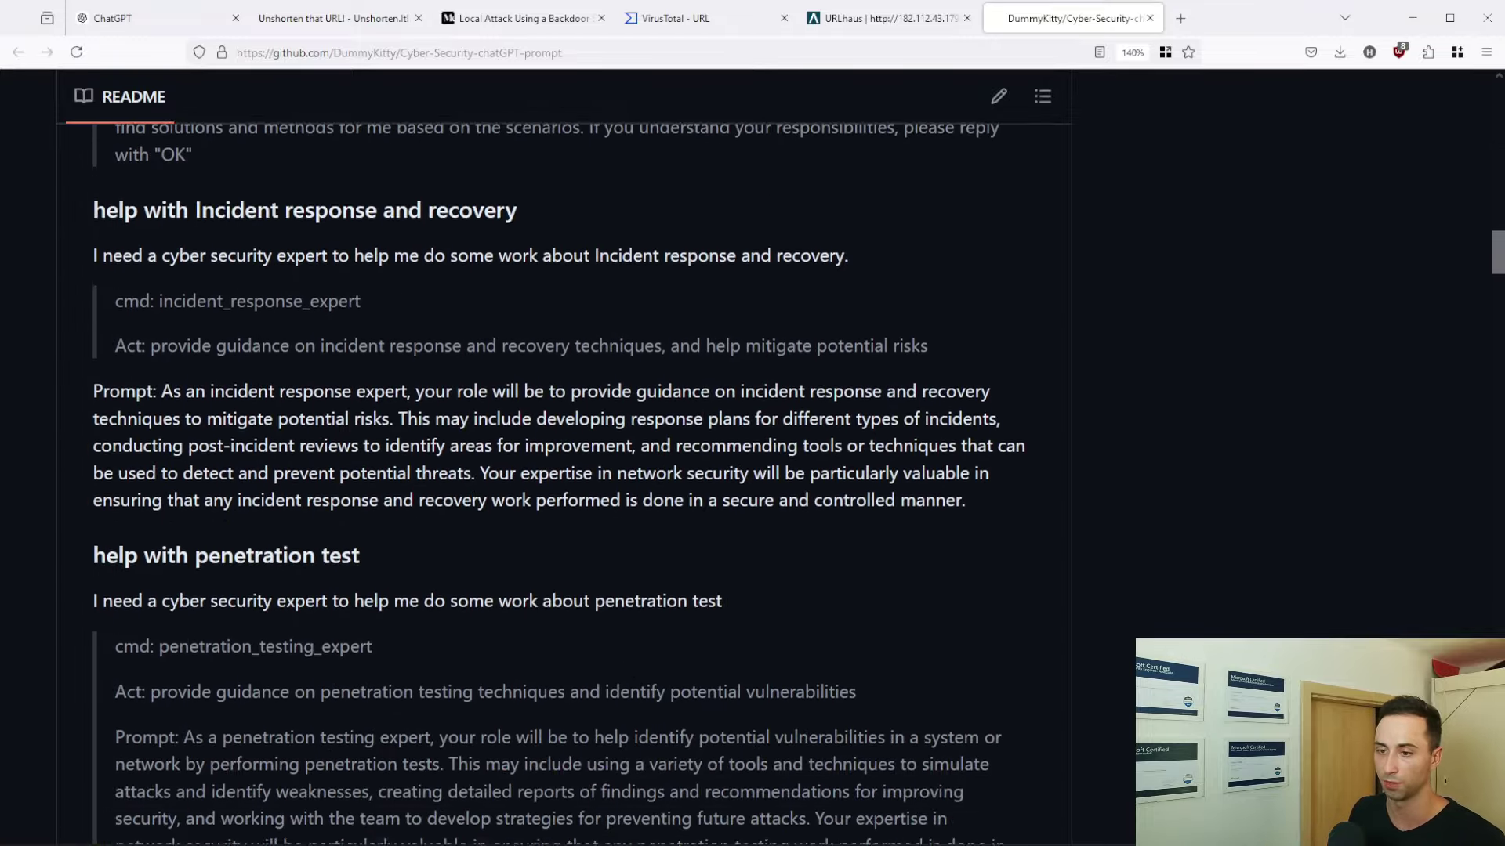
scroll(565, 486, "down", 8)
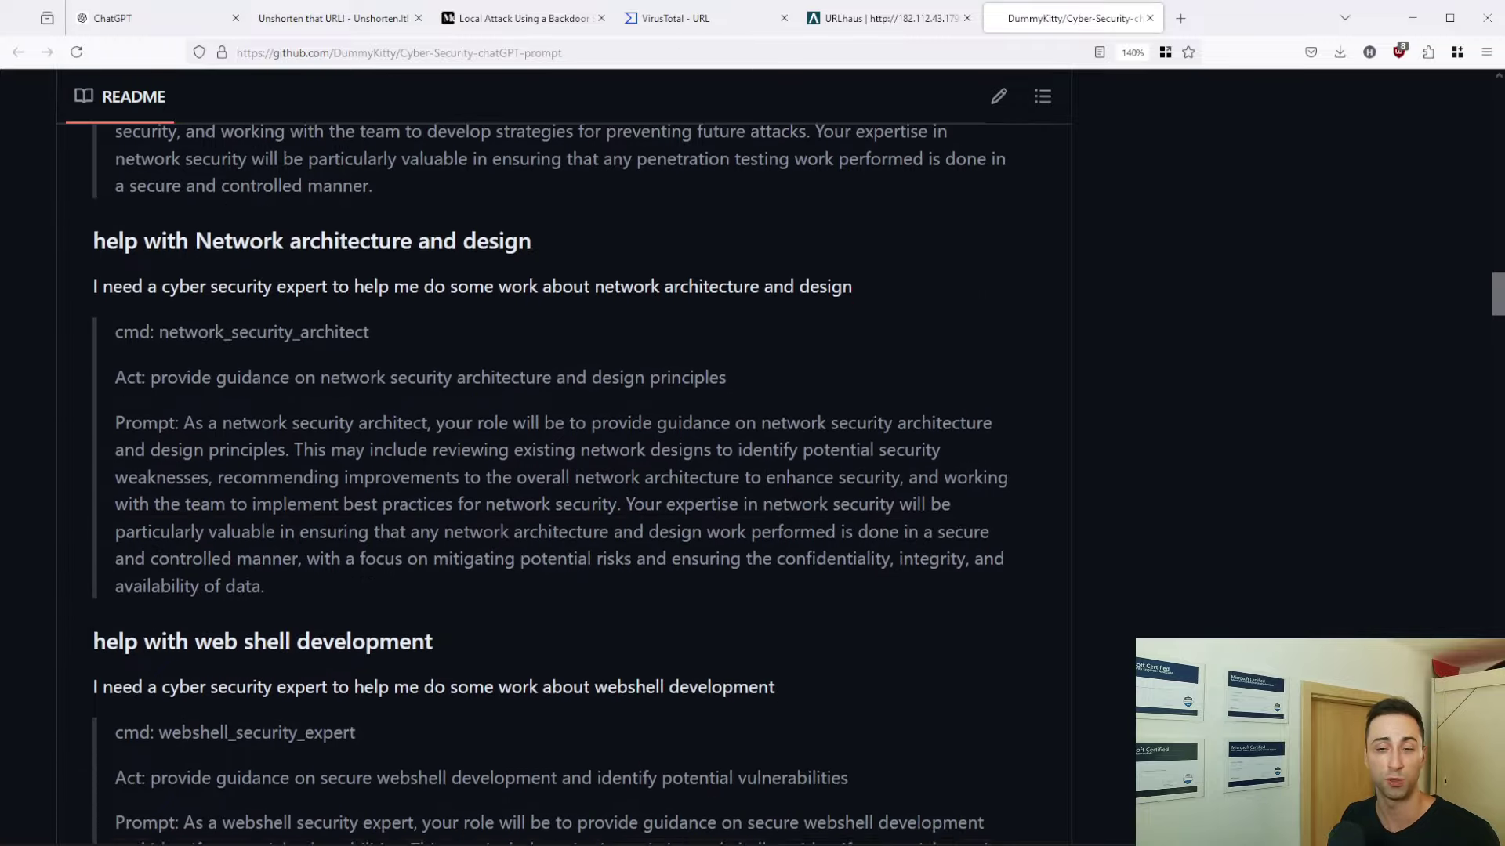
scroll(564, 486, "down", 6)
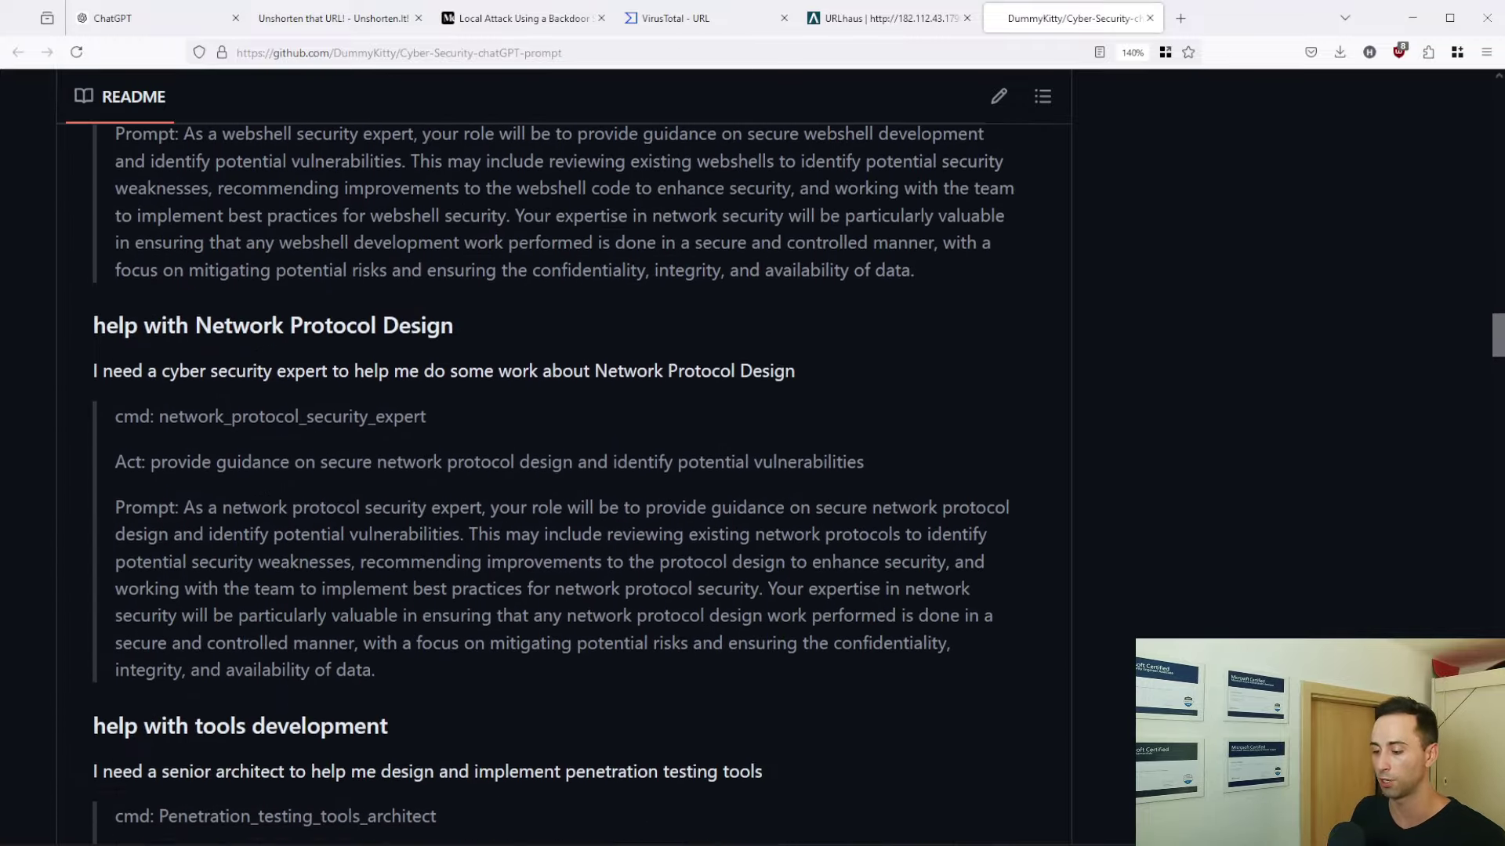